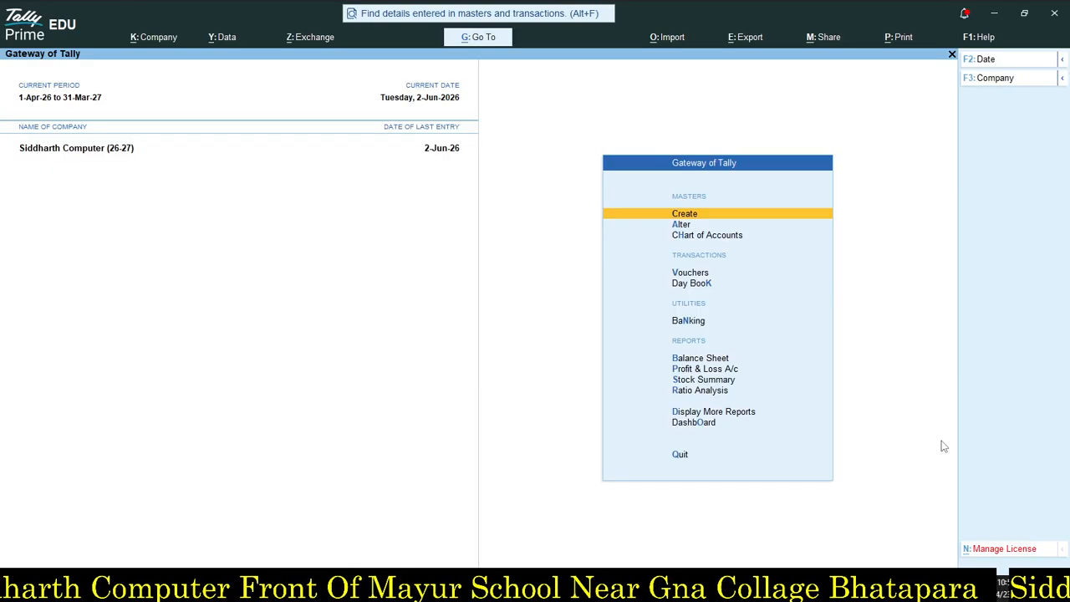
# Open a new purchase voucher.
pyautogui.press('Down')
pyautogui.press('Down')
pyautogui.press('Down')
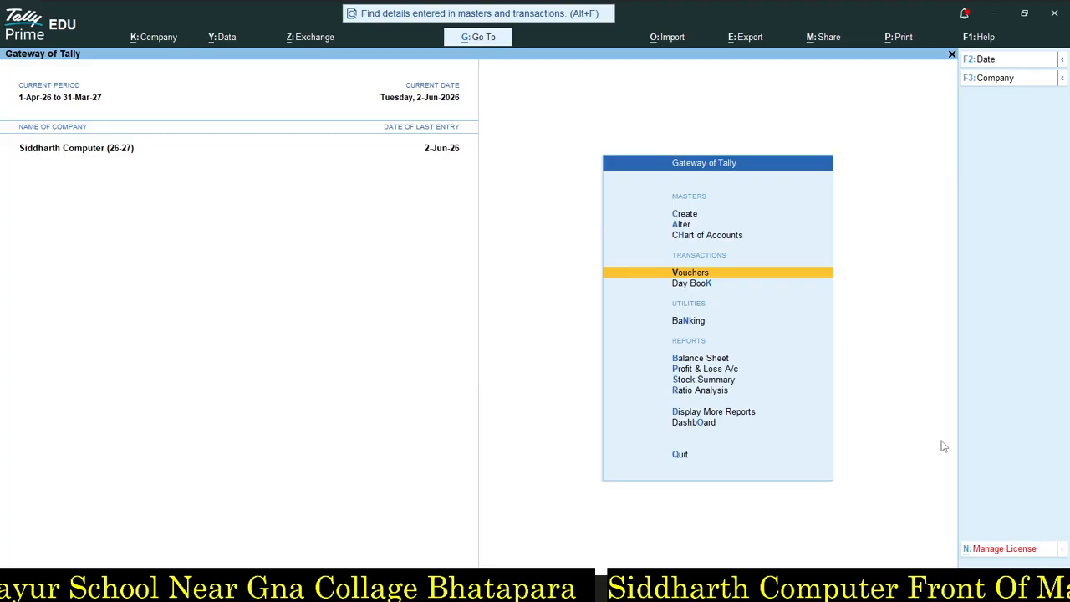
pyautogui.press('Return')
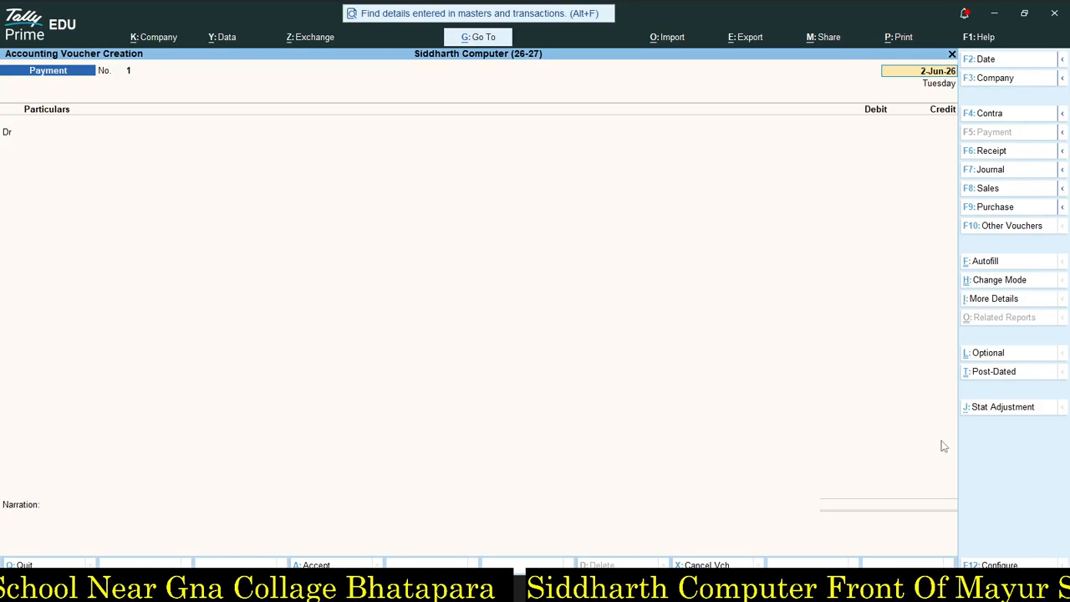
pyautogui.press('F9')
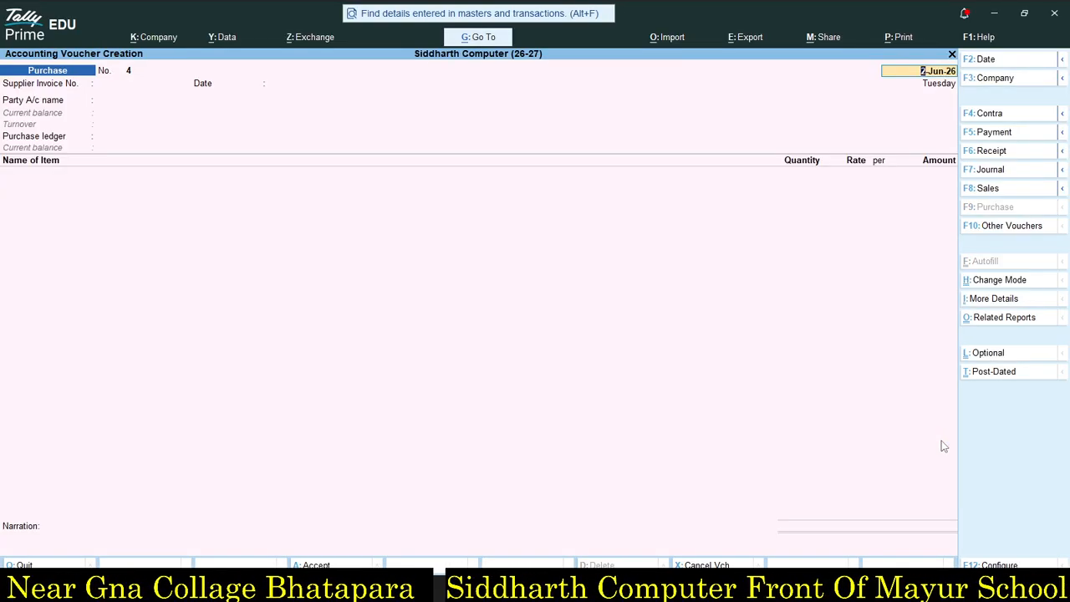
# Enter supplier invoice number 115 dated 1-May-26 on the purchase voucher.
pyautogui.press('Return')
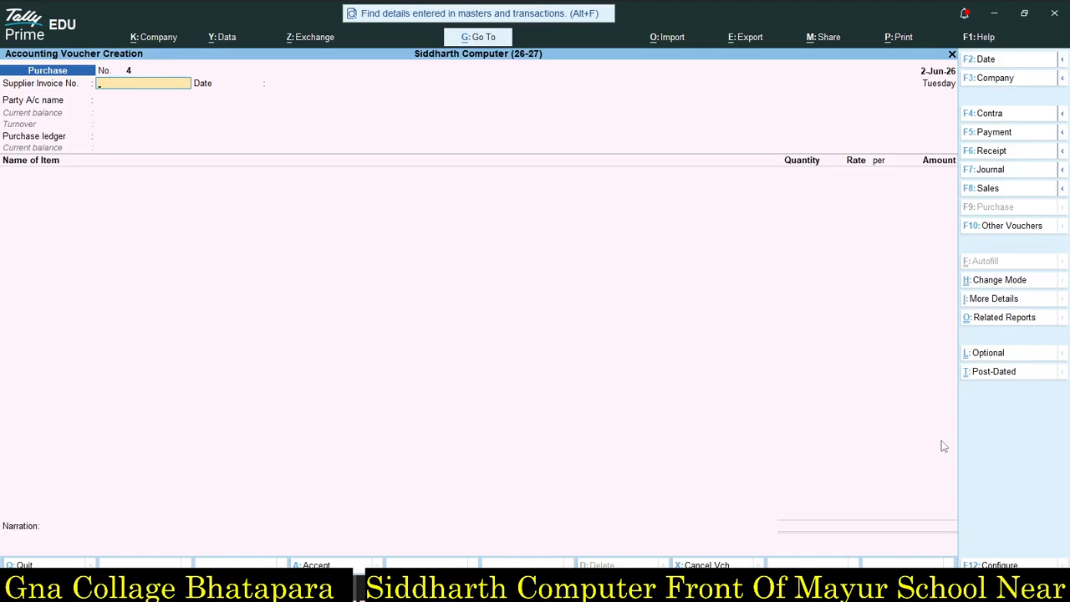
pyautogui.write('115')
pyautogui.press('Return')
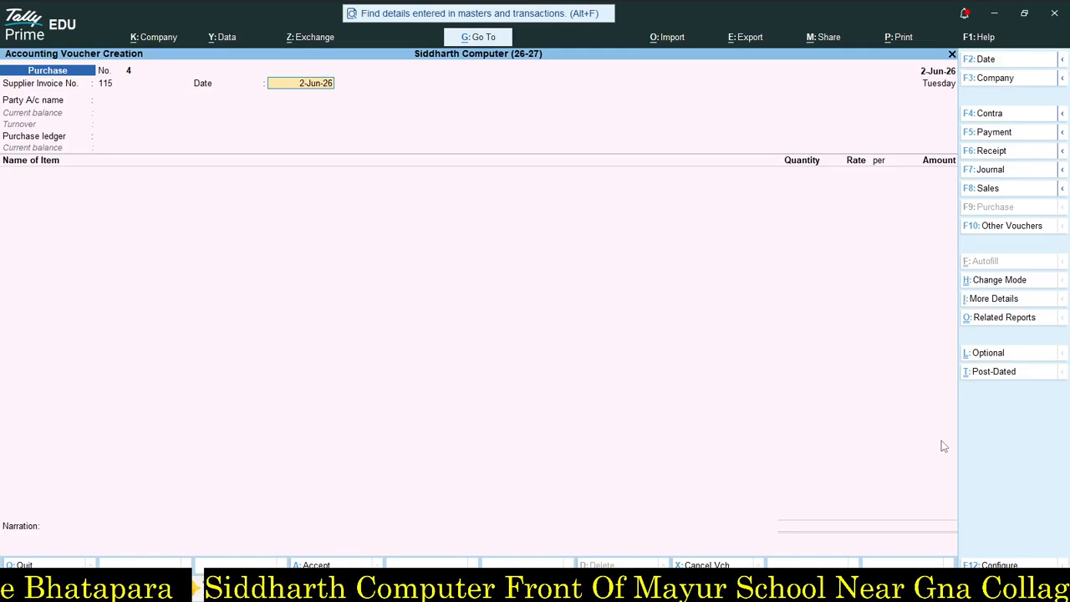
pyautogui.write('1')
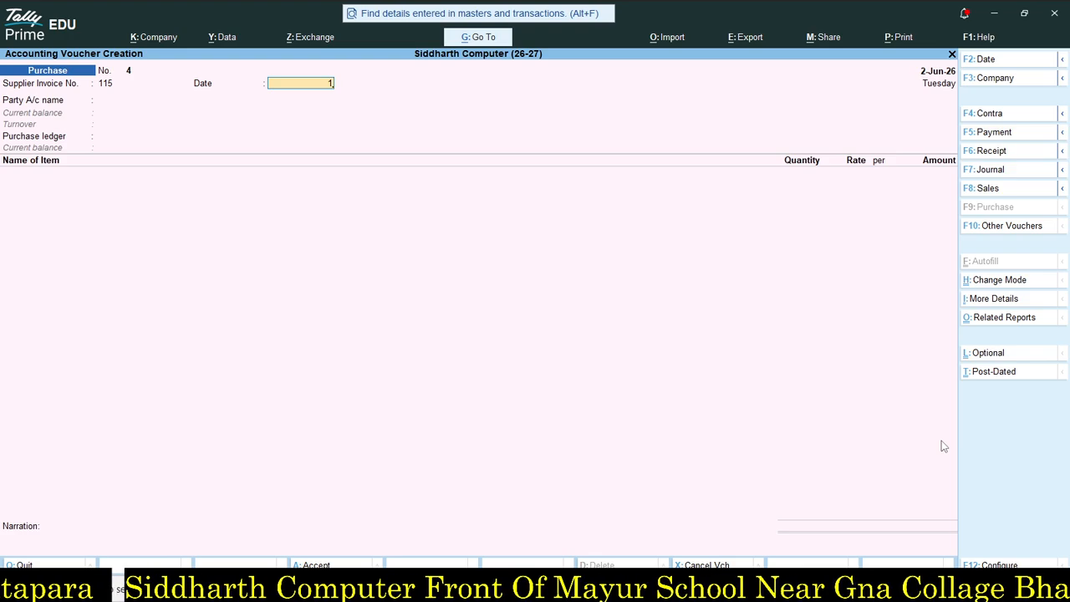
pyautogui.write('ma')
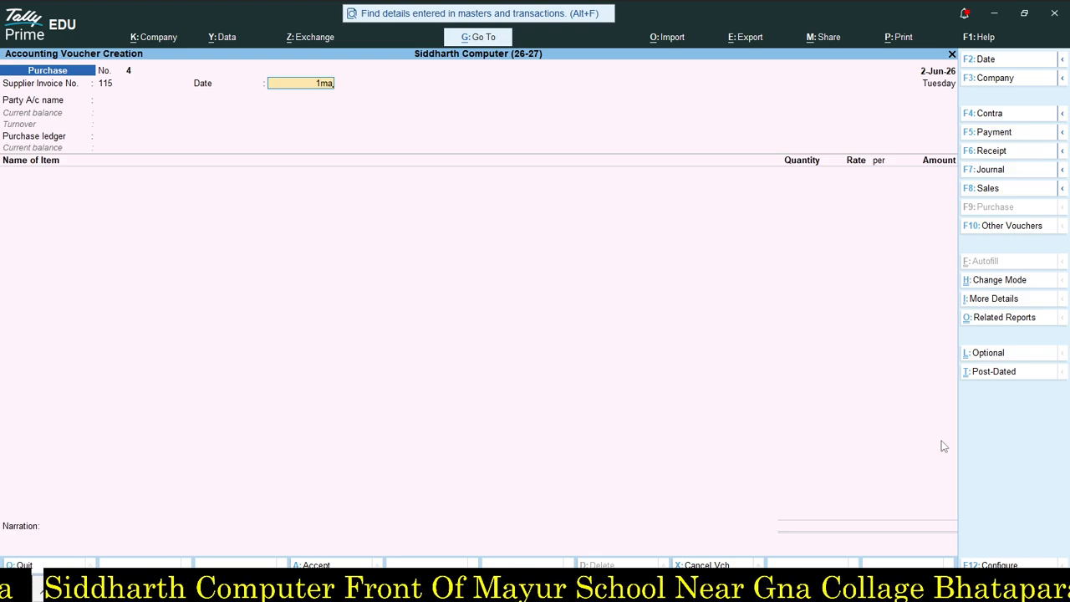
pyautogui.write('y')
pyautogui.press('Return')
# Set the purchase voucher's date to 1-May-26.
pyautogui.press('F2')
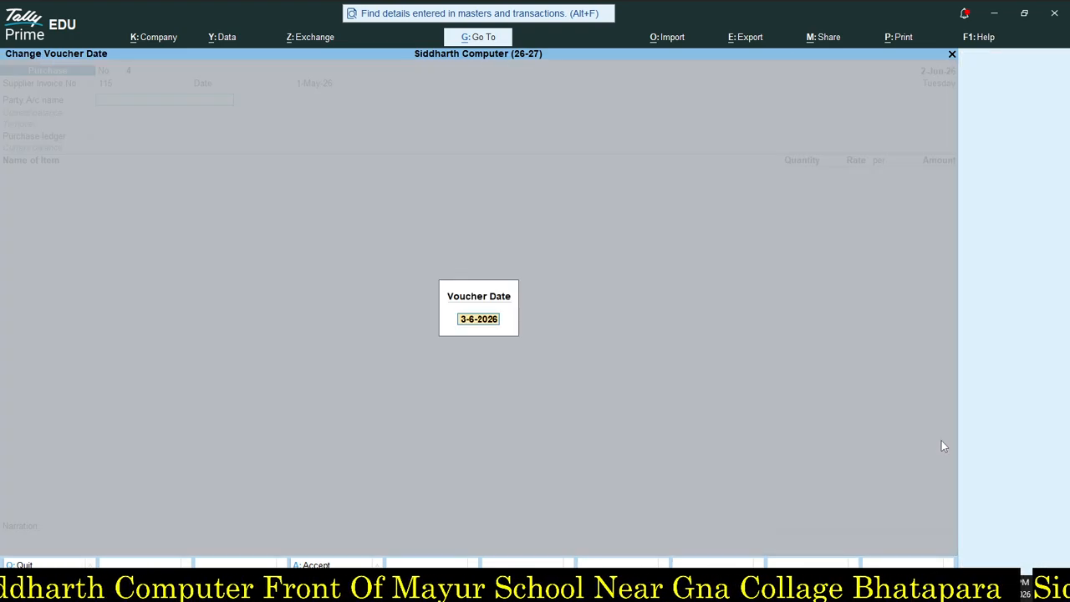
pyautogui.write('1ma')
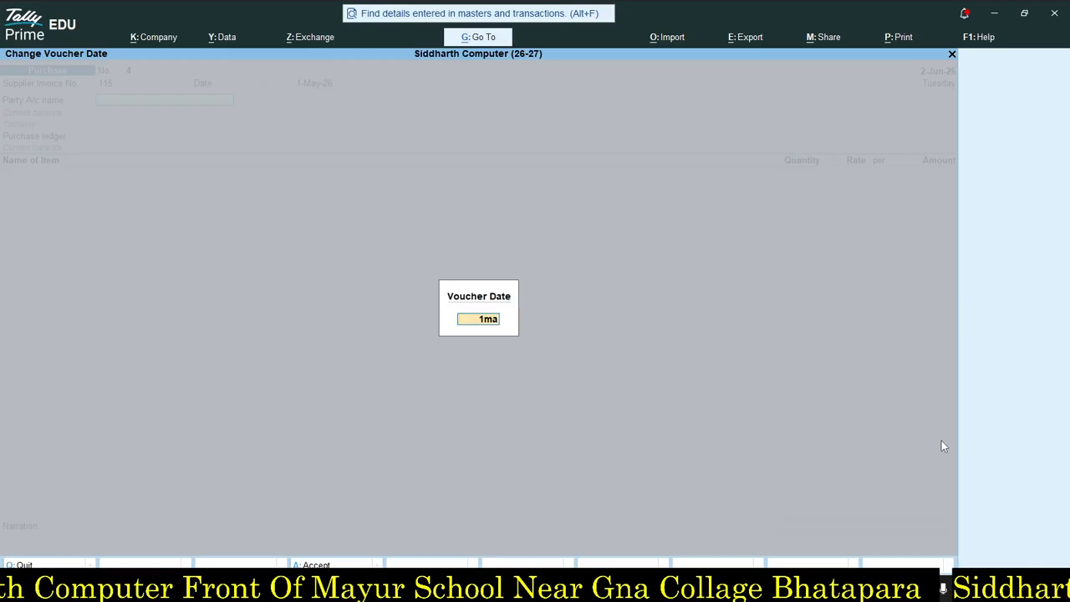
pyautogui.write('y')
pyautogui.press('Return')
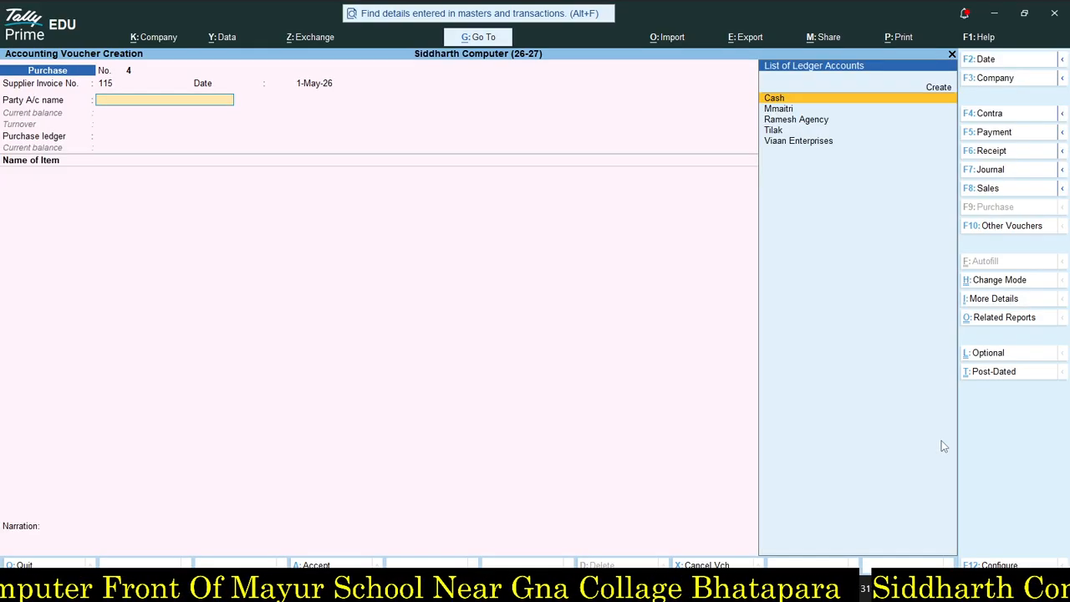
# Choose Ramesh Agency as the party account and accept the voucher's default receipt, party and Purchase ledger details.
pyautogui.press('Down')
pyautogui.press('Down')
pyautogui.press('Down')
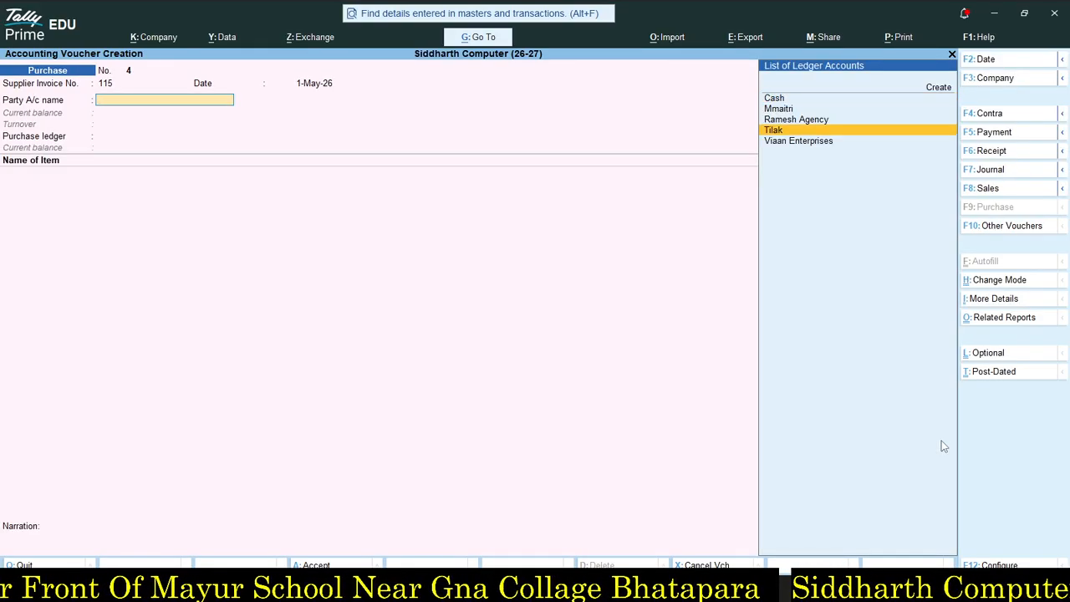
pyautogui.press('Up')
pyautogui.press('Return')
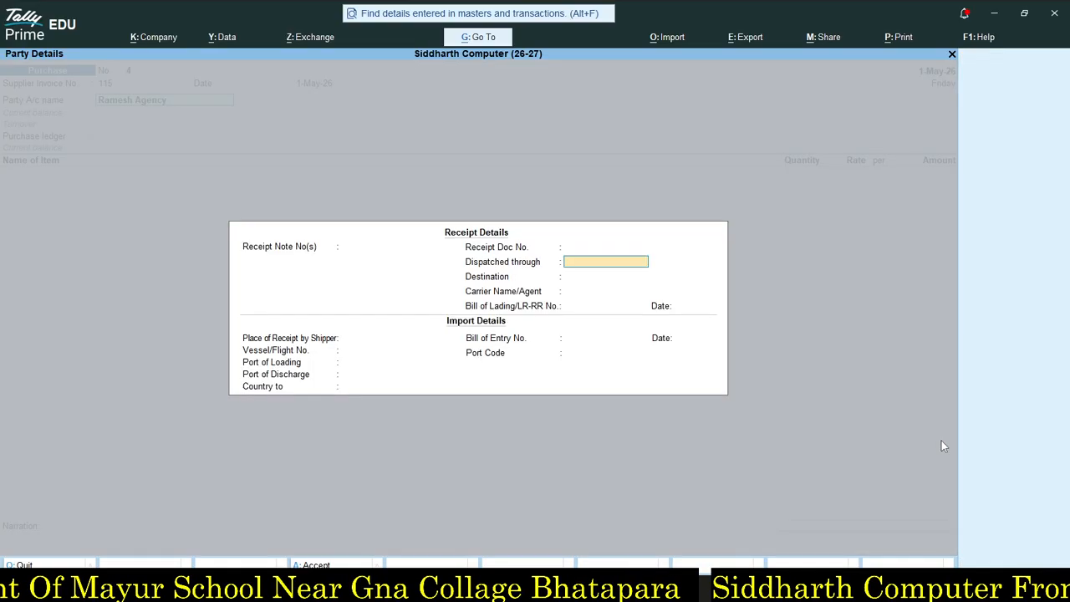
pyautogui.press('Return')
pyautogui.press('Return')
pyautogui.press('Return')
pyautogui.press('Return')
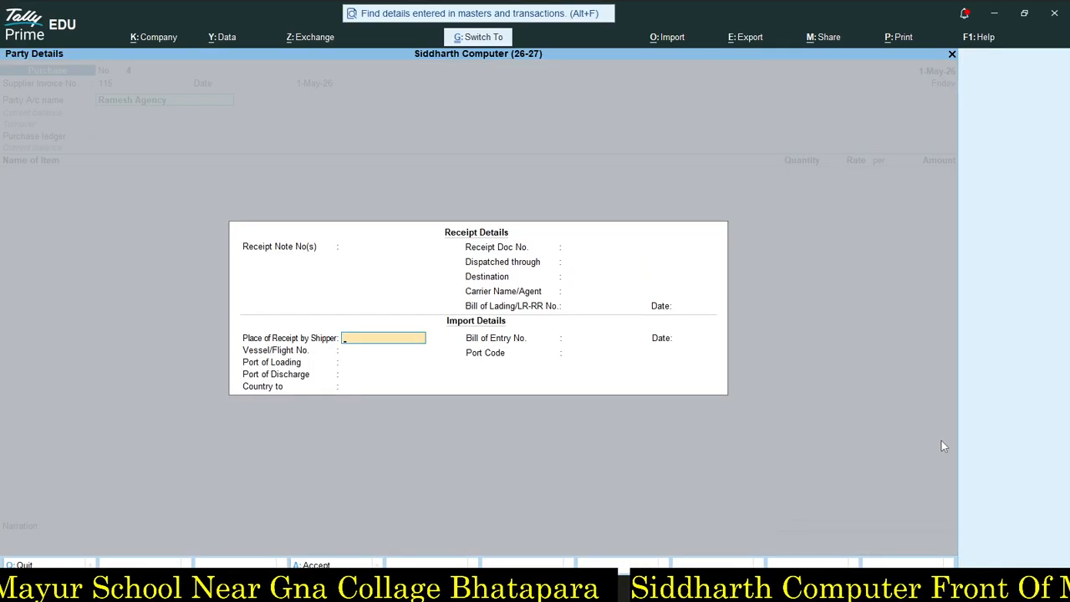
pyautogui.hotkey('ctrl', 'a')
pyautogui.hotkey('ctrl', 'a')
pyautogui.hotkey('ctrl', 'a')
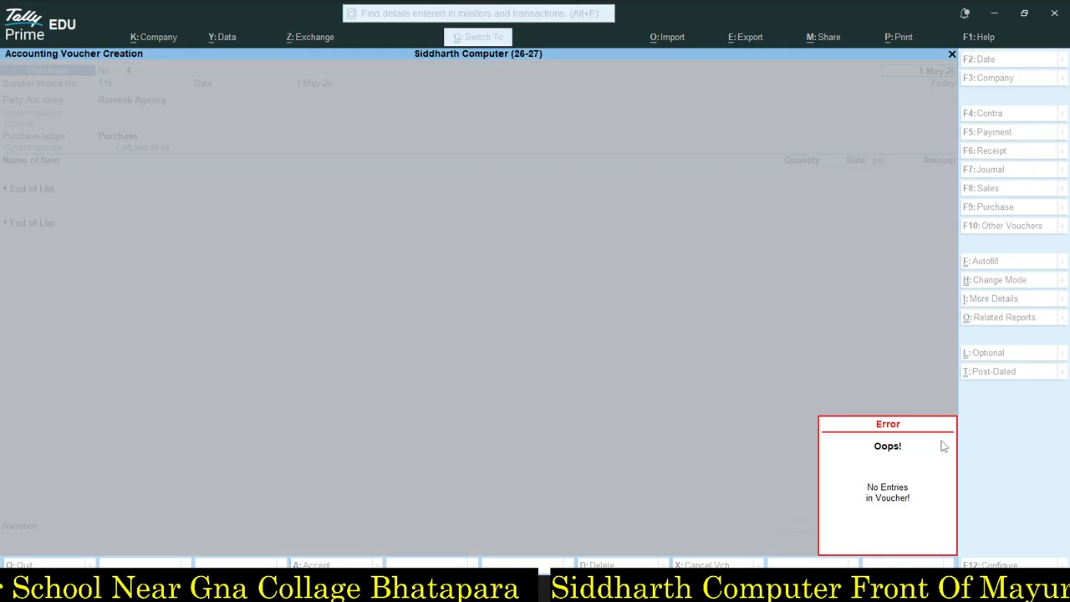
pyautogui.press('Escape')
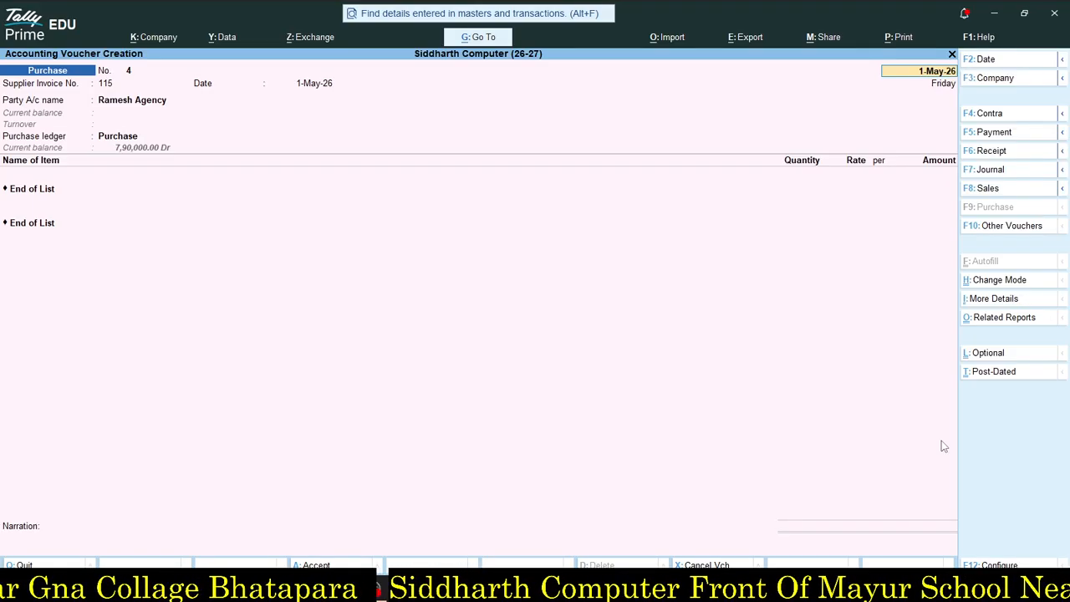
# Go through the voucher header again, keeping the receipt details, party details and Purchase ledger, and advance to the first item line.
pyautogui.press('Return')
pyautogui.press('Return')
pyautogui.press('Return')
pyautogui.press('Return')
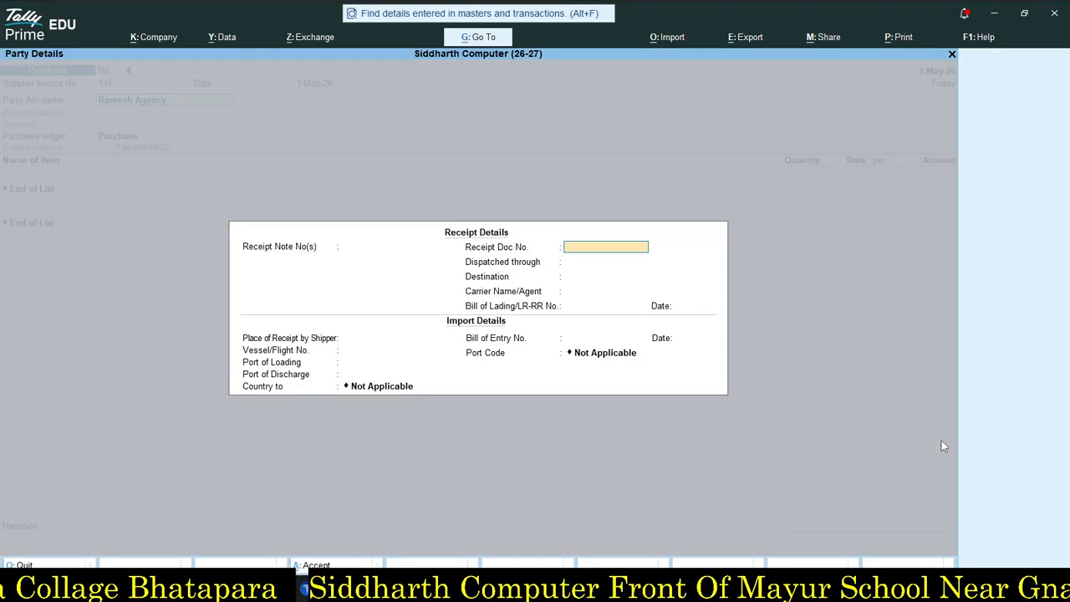
pyautogui.press('Return')
pyautogui.press('Return')
pyautogui.press('Return')
pyautogui.press('Return')
pyautogui.press('Return')
pyautogui.press('Return')
pyautogui.press('Return')
pyautogui.press('Return')
pyautogui.press('Return')
pyautogui.press('Return')
pyautogui.press('Return')
pyautogui.press('Return')
pyautogui.press('Return')
pyautogui.press('Return')
pyautogui.press('Return')
pyautogui.press('Return')
pyautogui.press('Return')
pyautogui.press('Return')
pyautogui.press('Return')
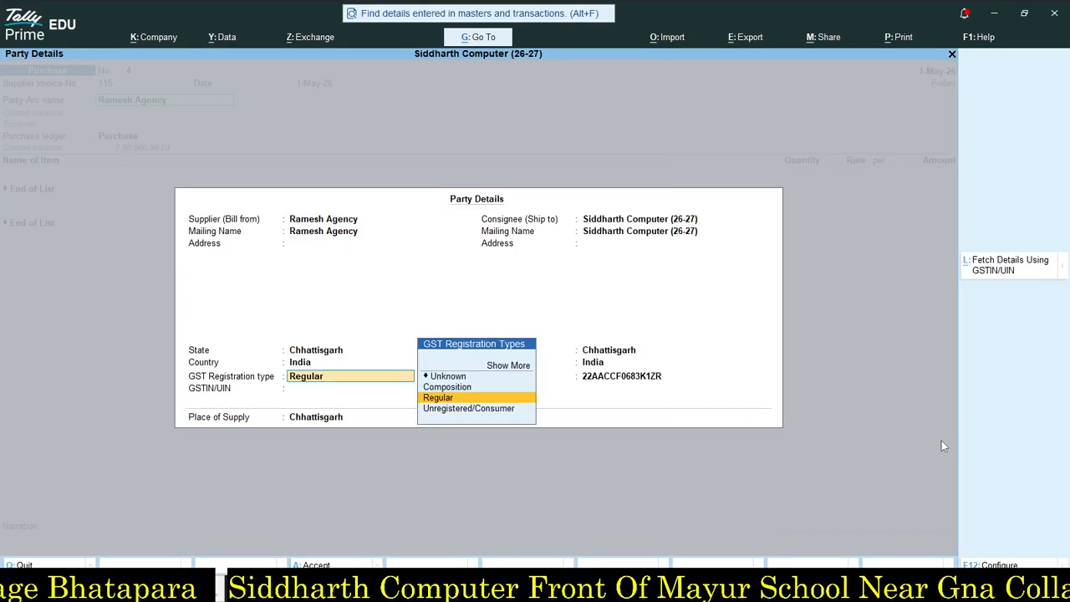
pyautogui.press('Return')
pyautogui.press('Return')
pyautogui.press('Return')
pyautogui.press('Return')
pyautogui.press('Return')
pyautogui.press('Return')
pyautogui.press('Return')
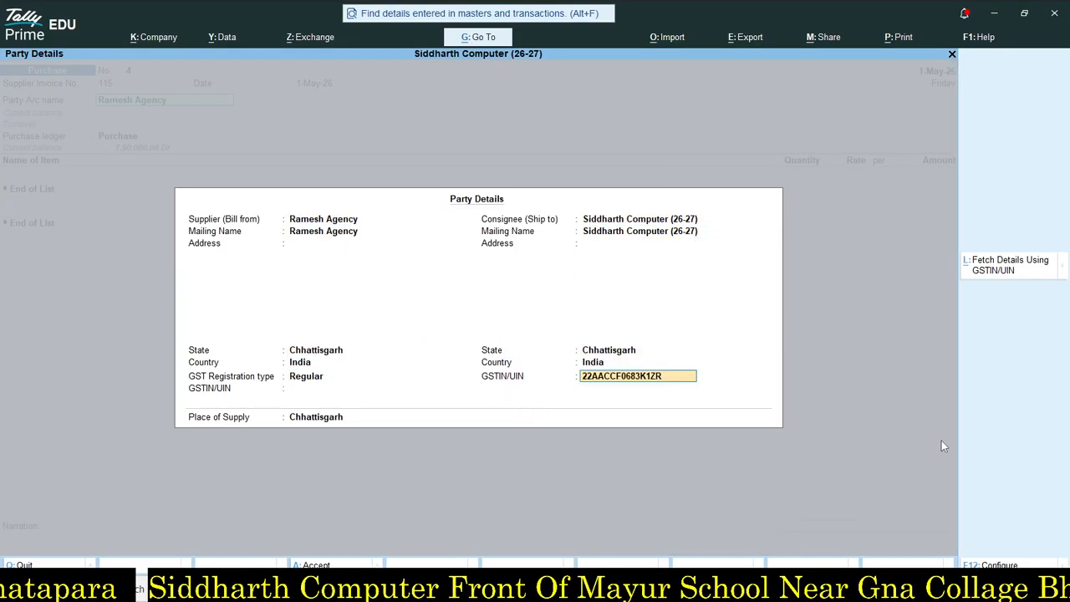
pyautogui.press('Return')
pyautogui.press('Return')
pyautogui.press('Return')
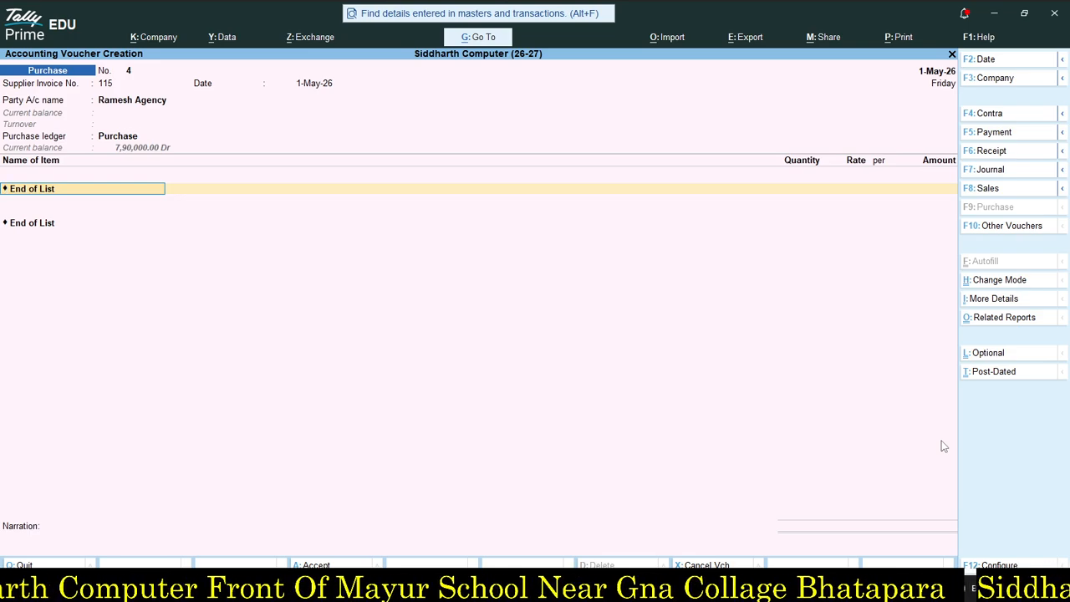
# Start creating a new stock item from the item line and name it Hp Printer 1005.
pyautogui.hotkey('alt', 'c')
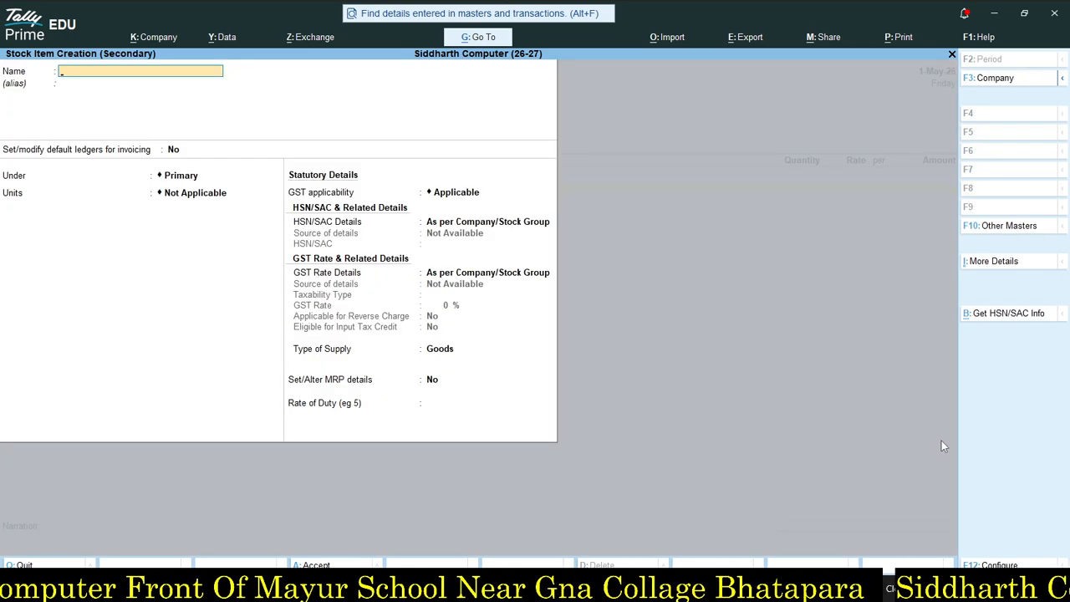
pyautogui.write('Hp')
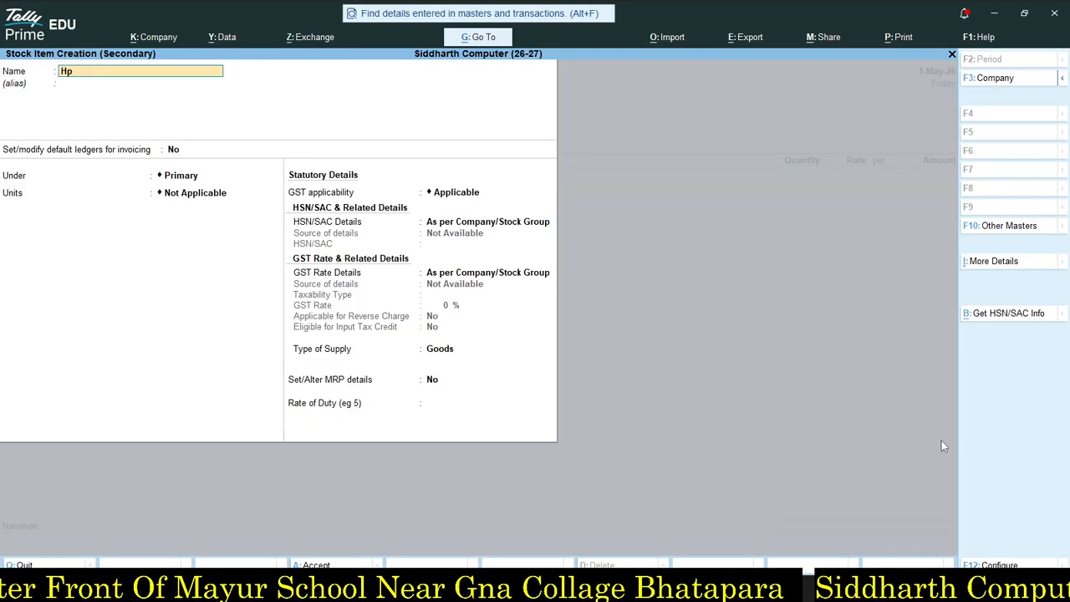
pyautogui.write(' Printer')
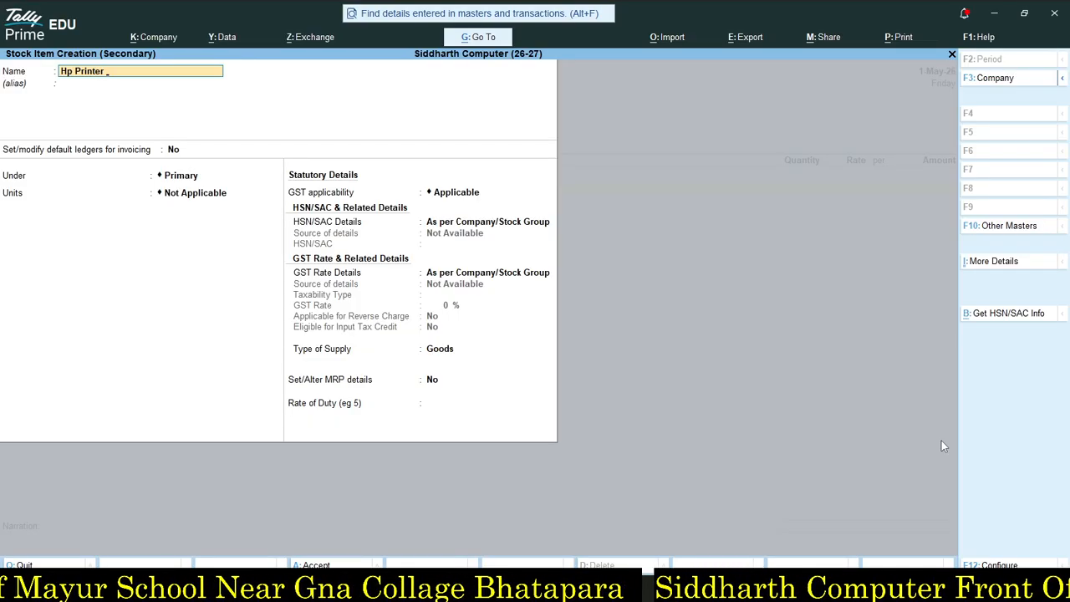
pyautogui.write(' 1005')
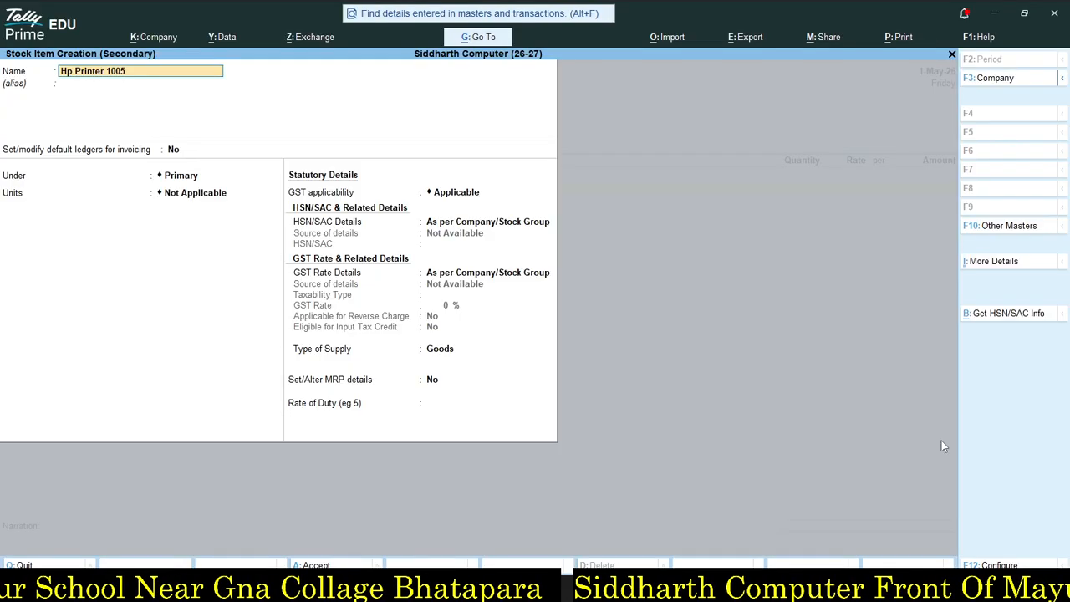
pyautogui.press('Return')
pyautogui.press('Return')
pyautogui.press('Return')
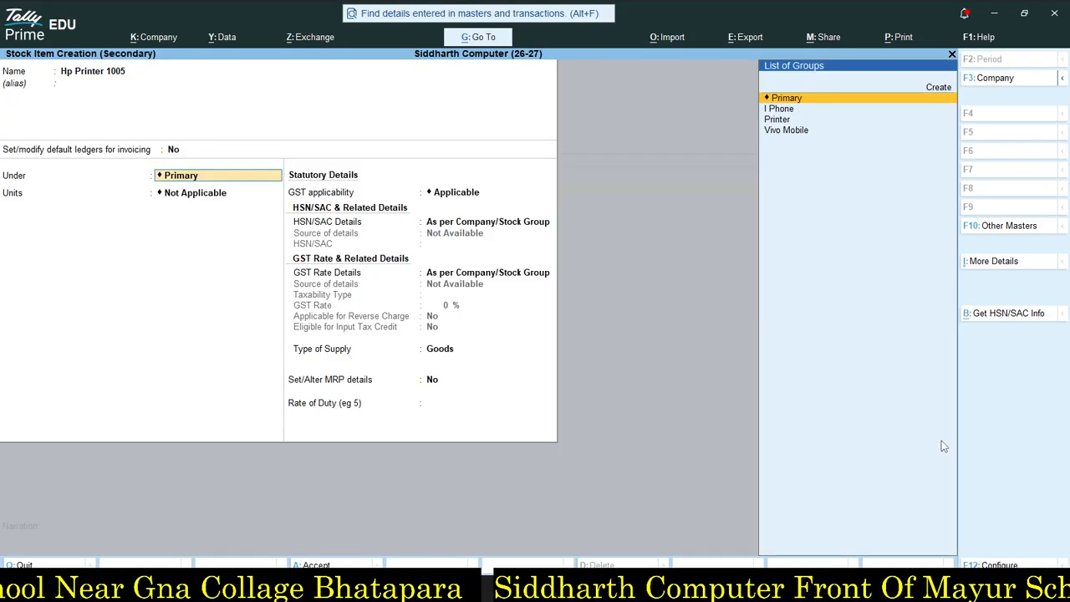
# Place the stock item under the Printer group with pcs as its unit, leaving alternate units and components at their defaults.
pyautogui.press('Down')
pyautogui.press('Down')
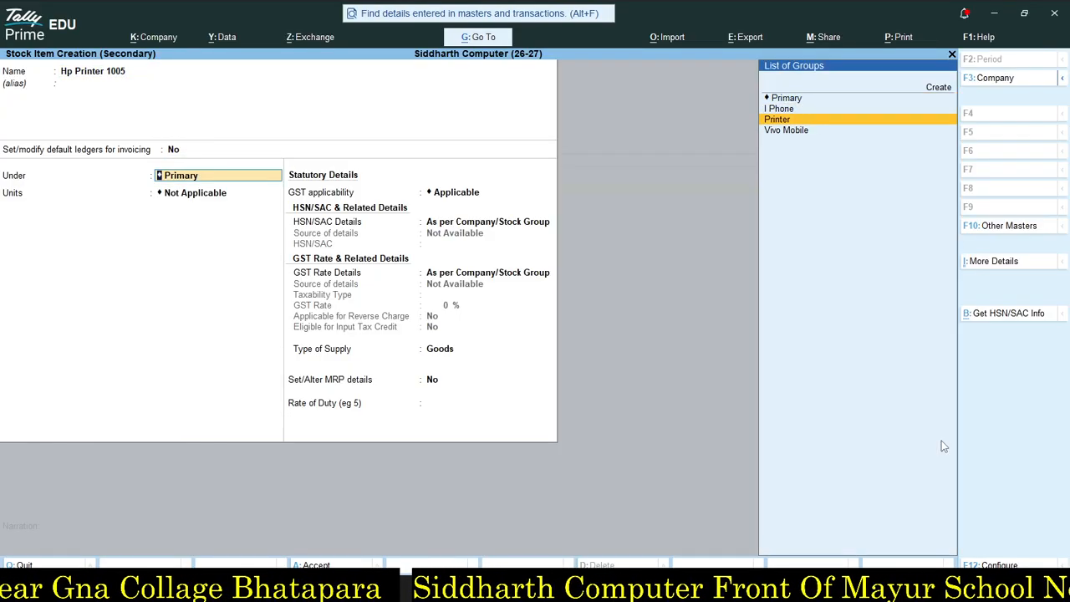
pyautogui.press('Return')
pyautogui.press('Down')
pyautogui.press('Down')
pyautogui.press('Return')
pyautogui.press('Return')
pyautogui.press('Return')
pyautogui.press('Return')
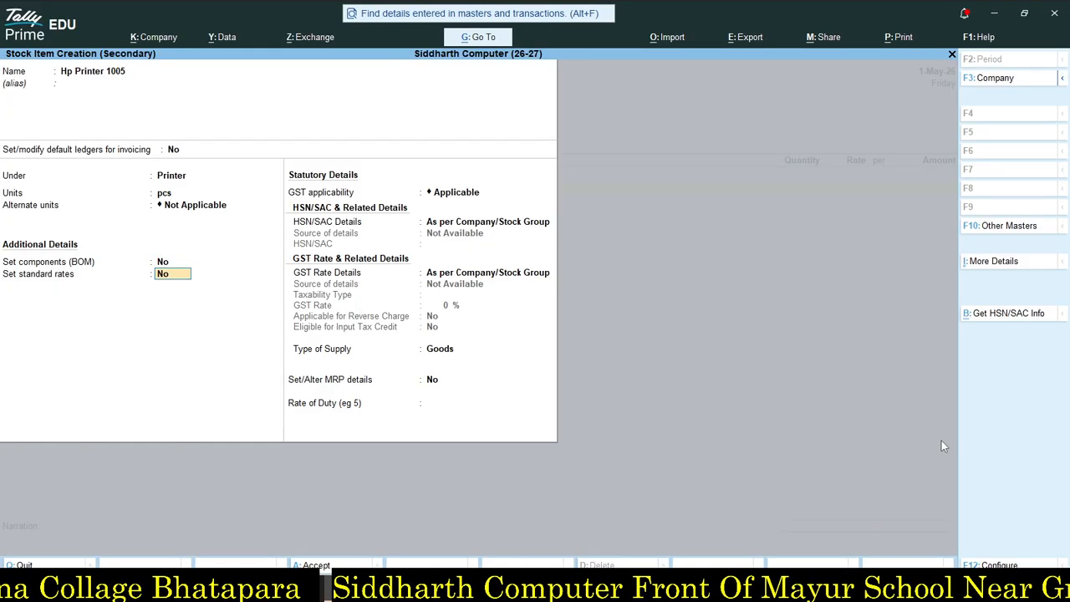
# Set the item's HSN/SAC details to Specify Details Here and enter the HSN/SAC code 4512.
pyautogui.press('Return')
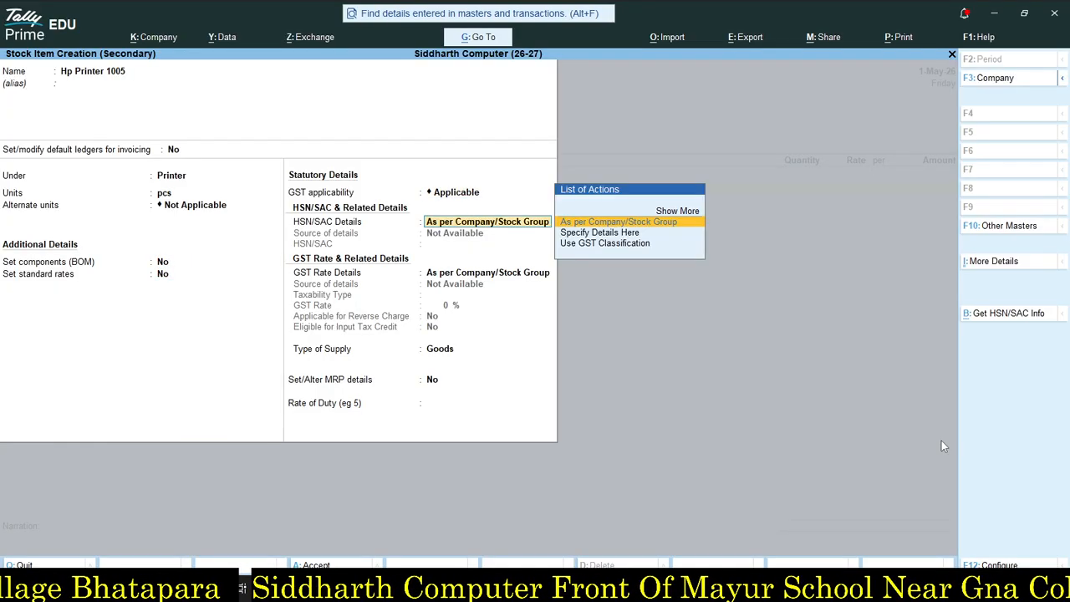
pyautogui.press('Down')
pyautogui.press('Return')
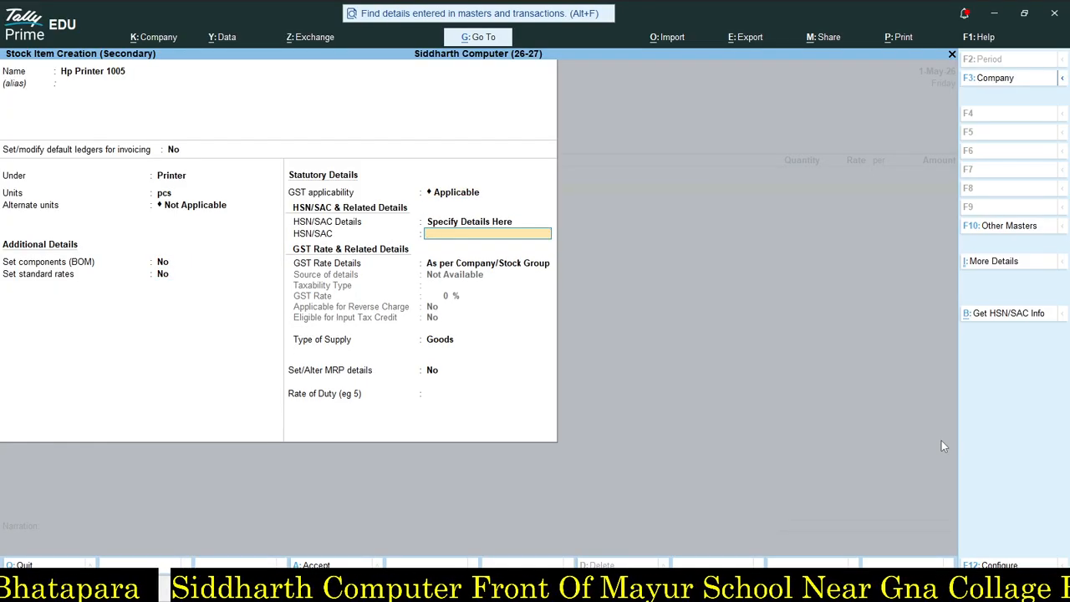
pyautogui.write('4512')
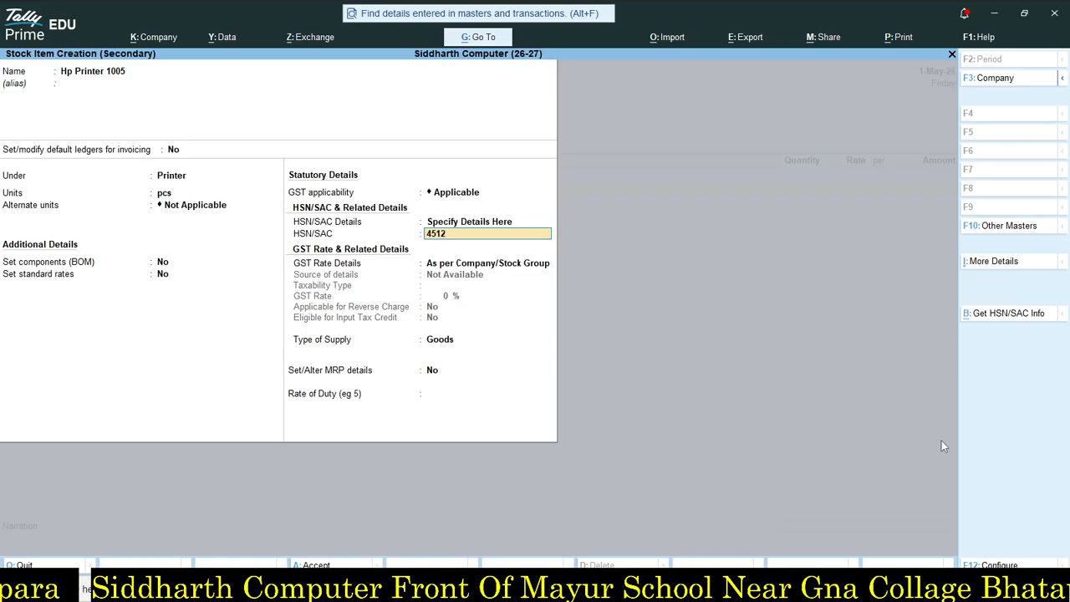
pyautogui.press('Return')
# Set the item's GST rate details to Specify Details Here, with Taxable as the taxability type and a GST rate of 18%.
pyautogui.press('Down')
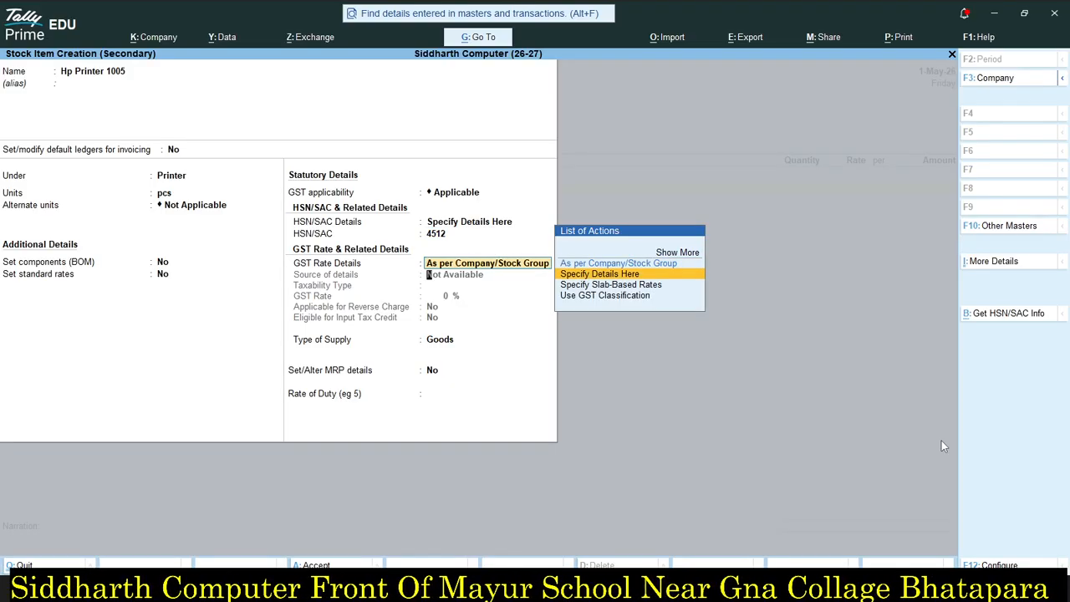
pyautogui.press('Return')
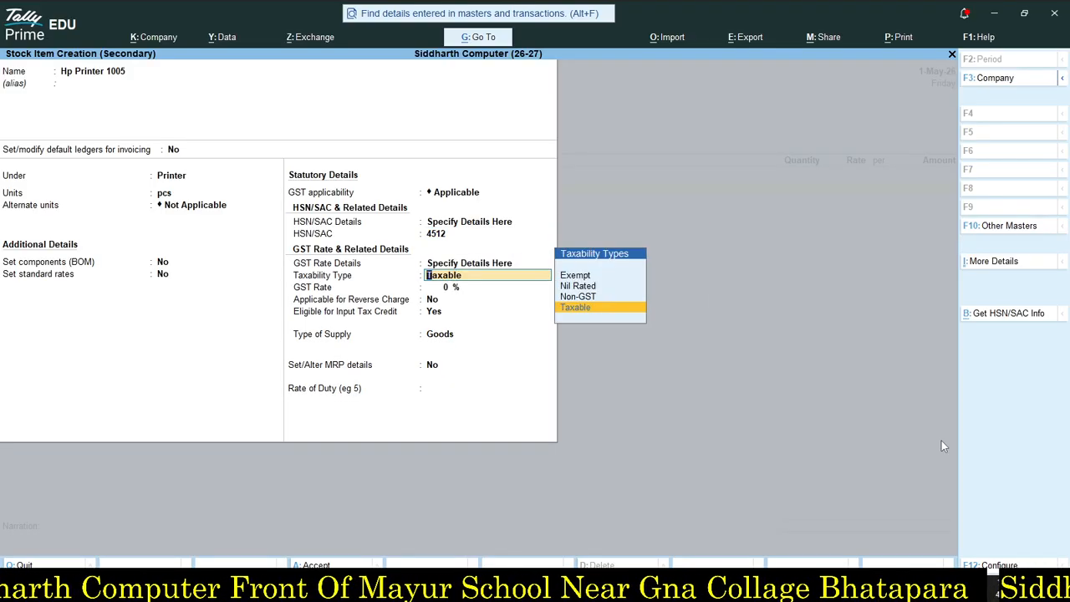
pyautogui.press('Return')
pyautogui.write('18')
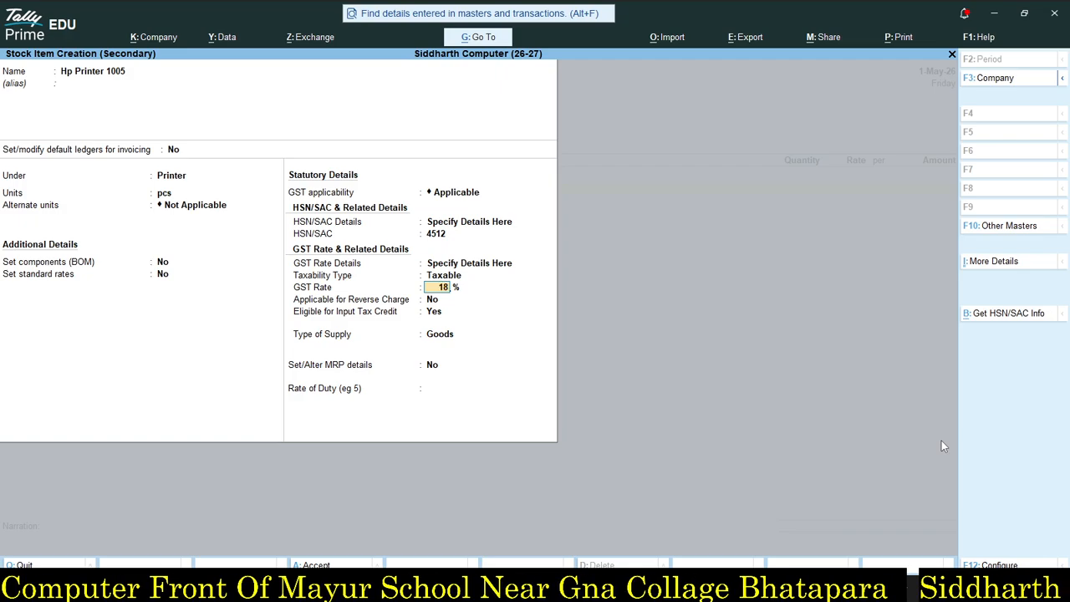
pyautogui.press('Return')
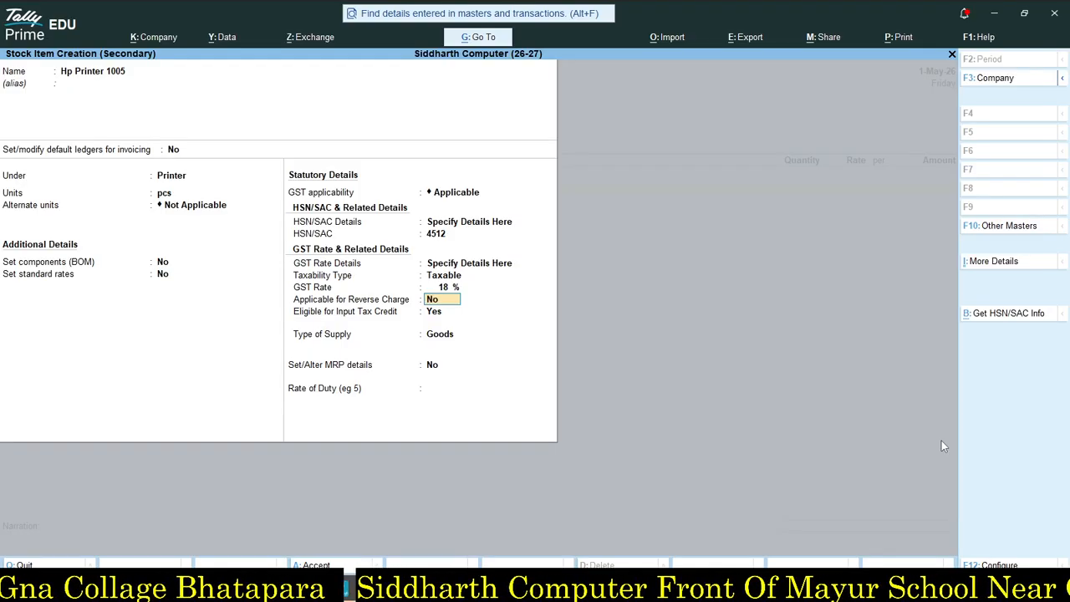
# Go back through the stock item's fields to the Set standard rates option.
pyautogui.press('BackSpace')
pyautogui.press('BackSpace')
pyautogui.press('BackSpace')
pyautogui.press('BackSpace')
pyautogui.press('BackSpace')
pyautogui.press('BackSpace')
pyautogui.press('BackSpace')
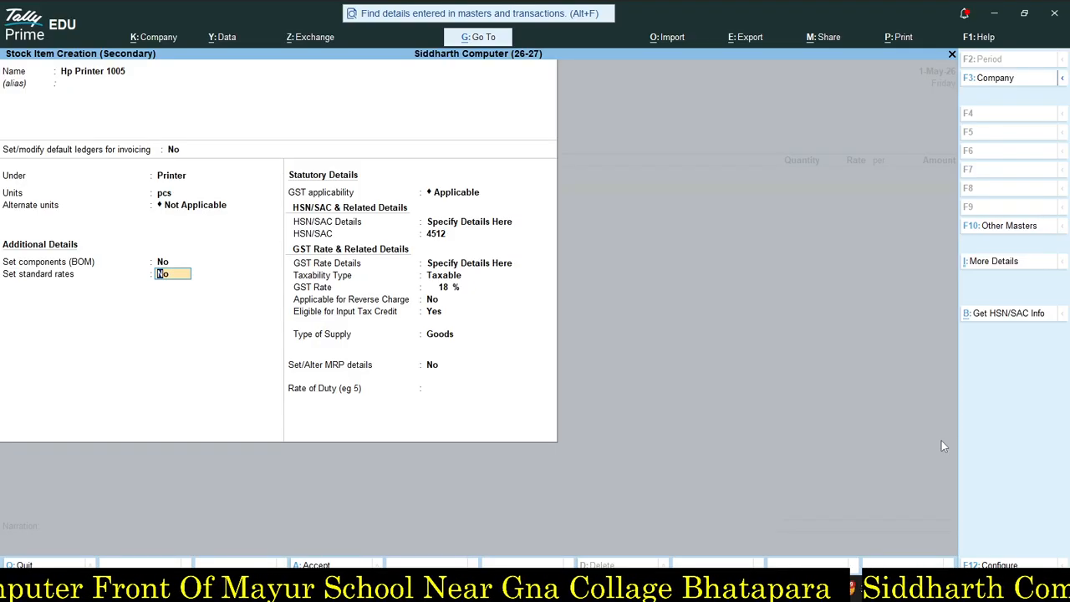
# Check the Provide Standard Buying and Selling Rates setting in the stock item configuration and return to the item.
pyautogui.press('F12')
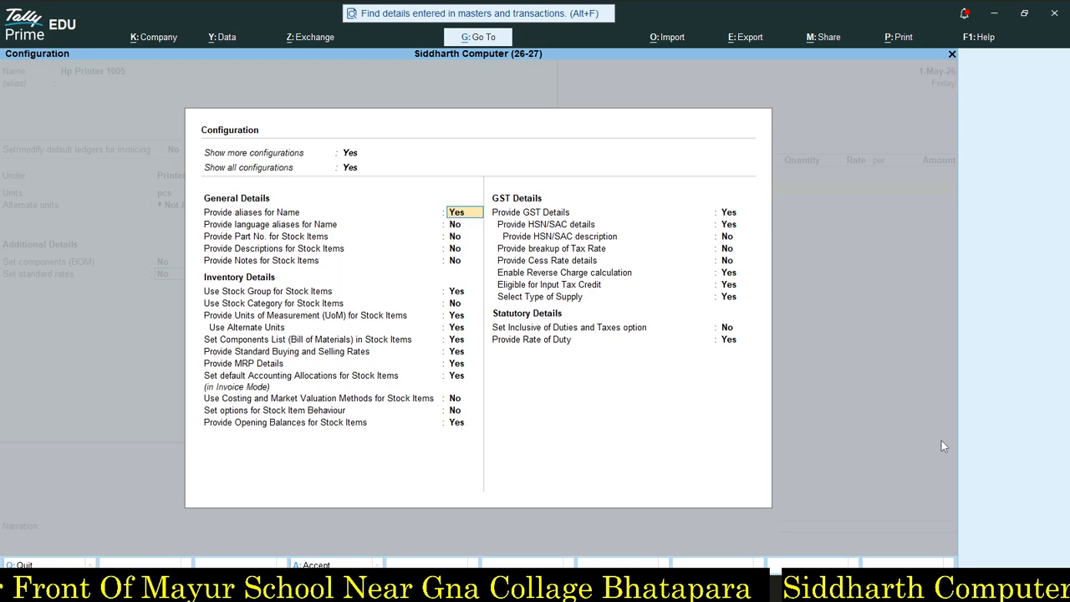
pyautogui.press('Down')
pyautogui.press('Down')
pyautogui.press('Down')
pyautogui.press('Down')
pyautogui.press('Down')
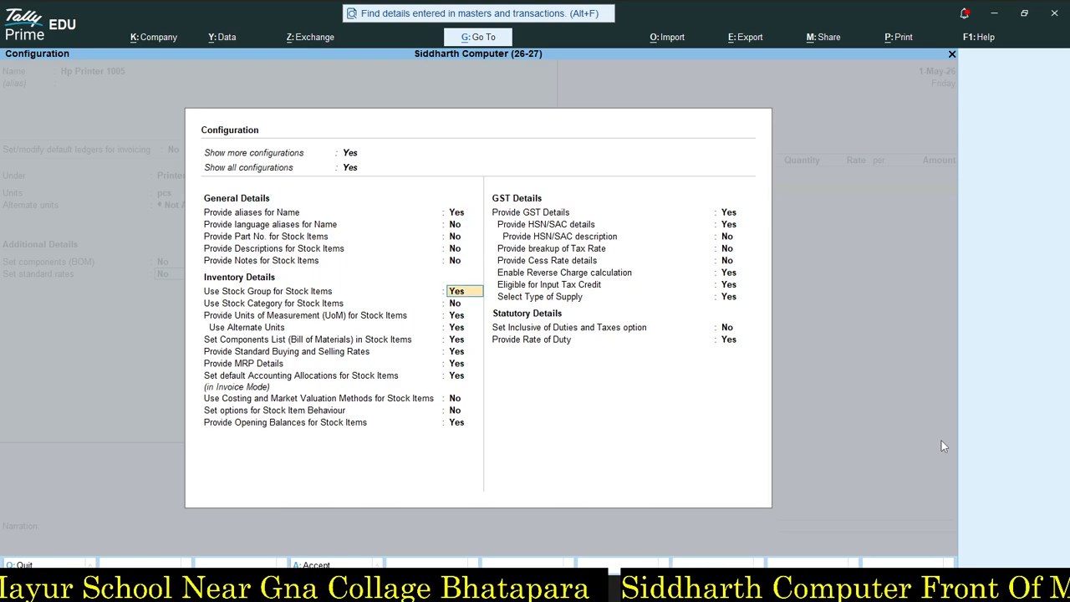
pyautogui.press('Down')
pyautogui.press('Down')
pyautogui.press('Down')
pyautogui.press('Down')
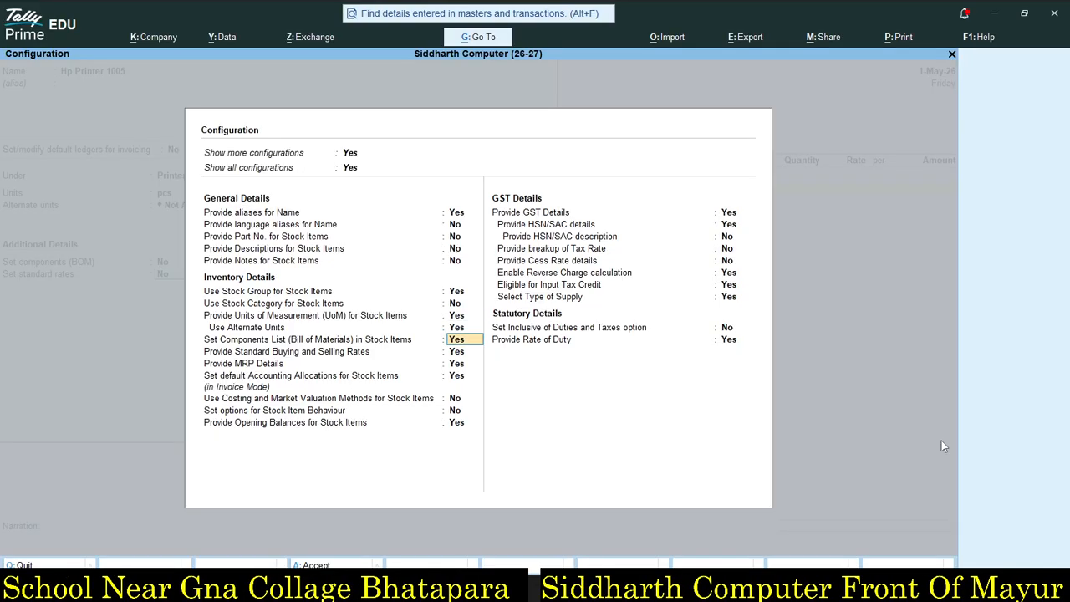
pyautogui.press('Down')
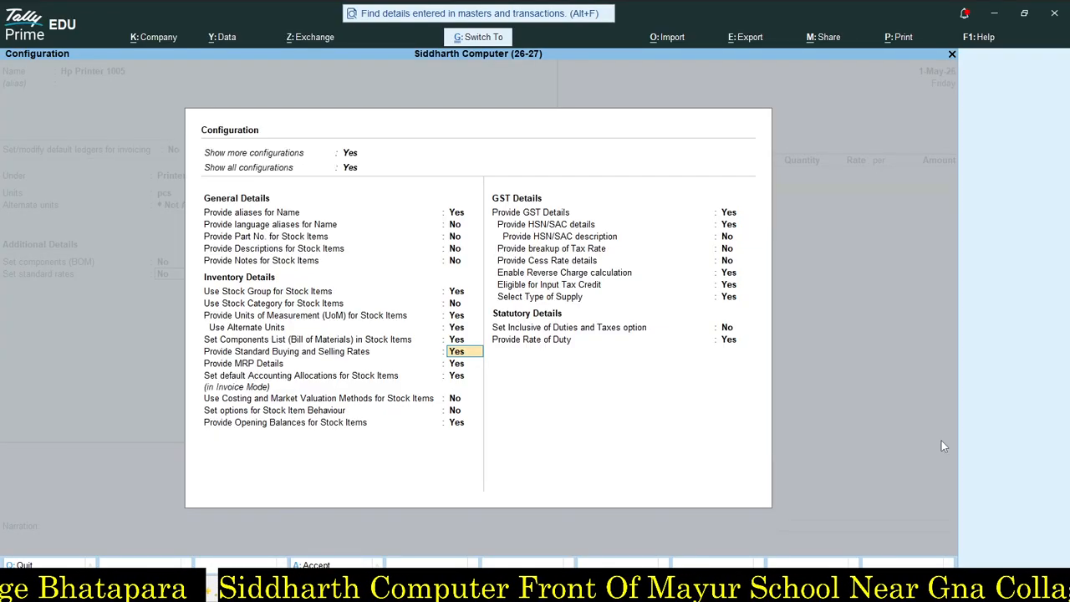
pyautogui.hotkey('ctrl', 'a')
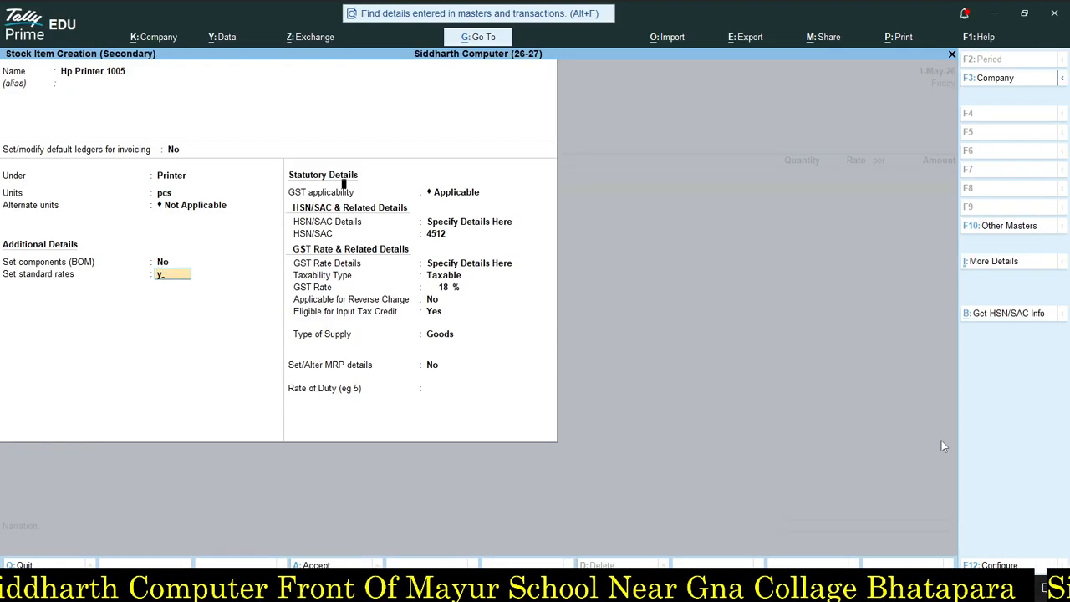
# Enable standard rates for the item and set its standard cost to 17800 per pcs from 1-Apr-26.
pyautogui.press('y')
pyautogui.press('Return')
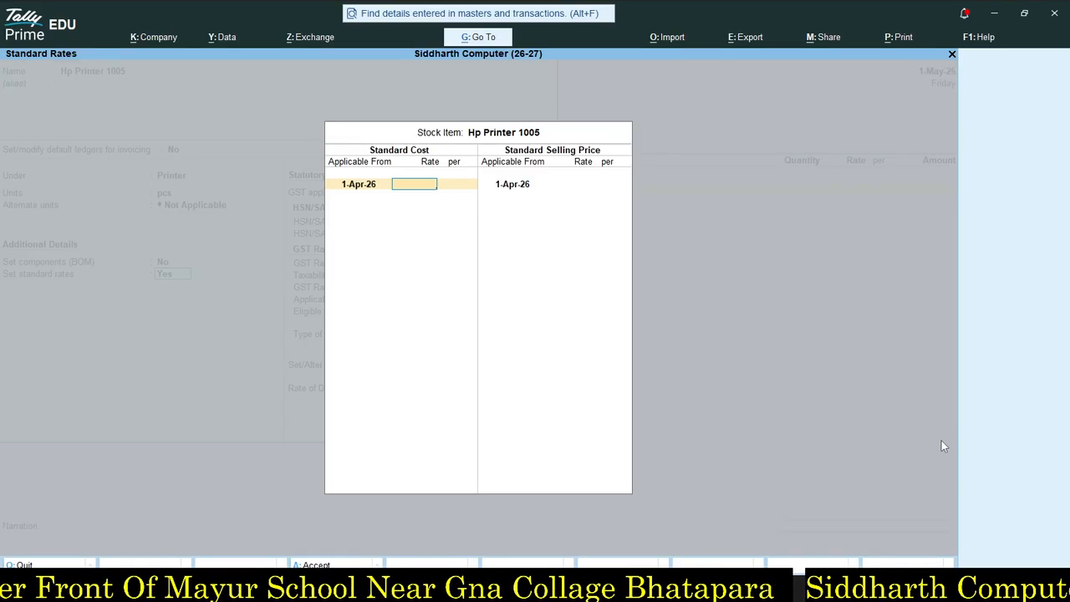
pyautogui.write('17800')
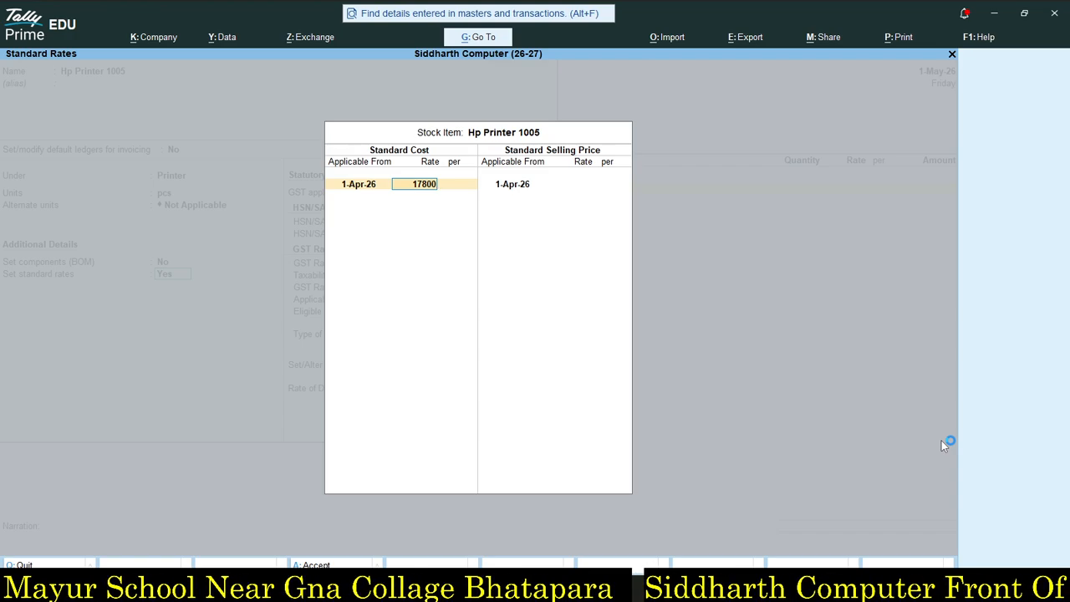
pyautogui.press('Return')
pyautogui.press('Return')
pyautogui.press('Return')
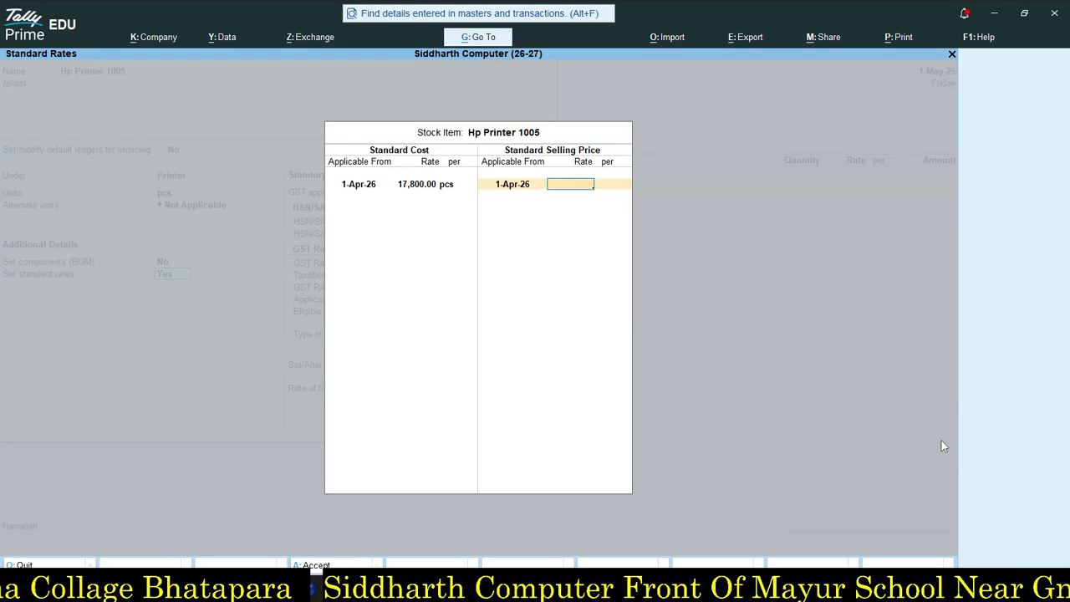
# Set the standard selling price to 20800 per pcs from 1-Apr-26 and save the stock item.
pyautogui.write('2')
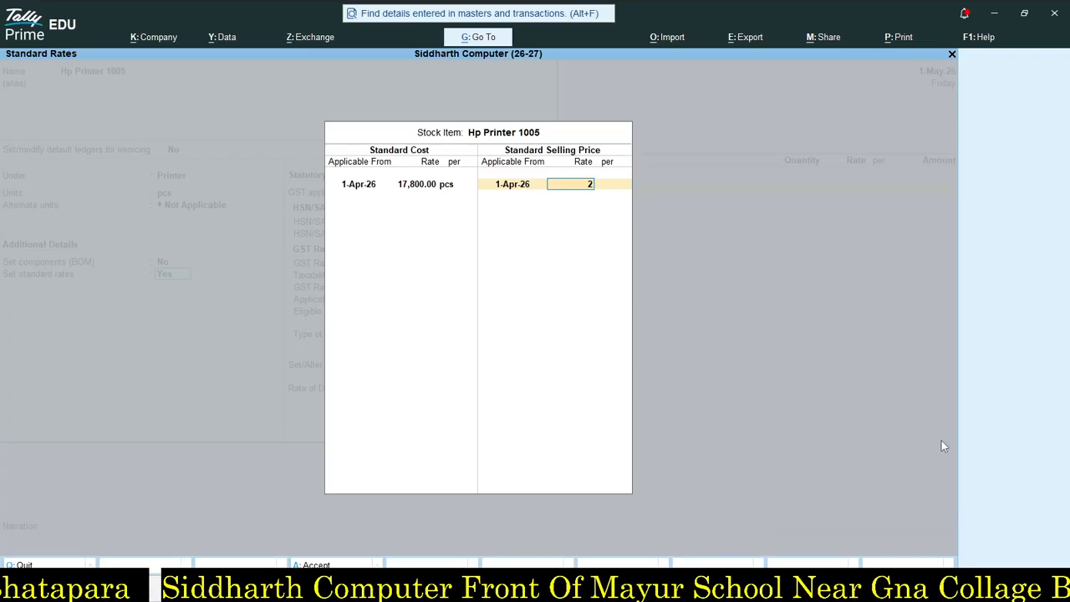
pyautogui.write('0800')
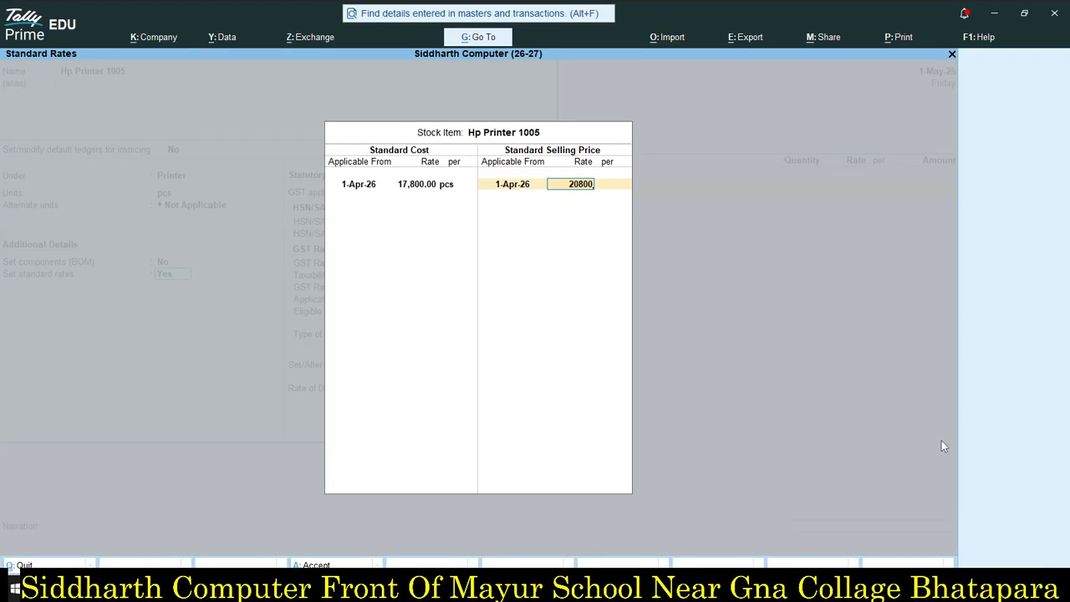
pyautogui.press('Return')
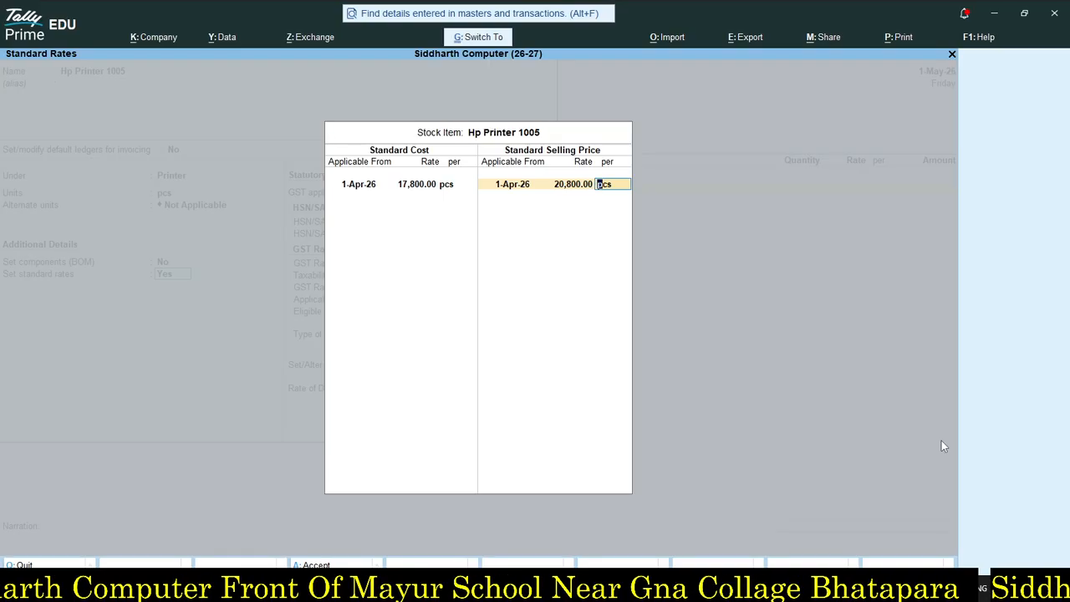
pyautogui.press('Return')
pyautogui.press('Return')
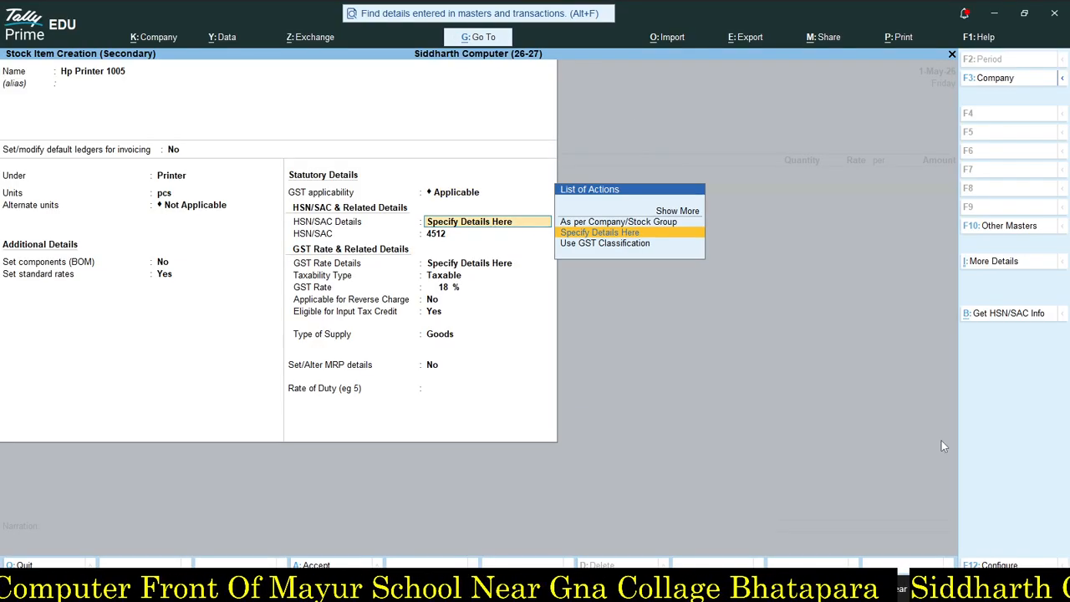
pyautogui.hotkey('ctrl', 'a')
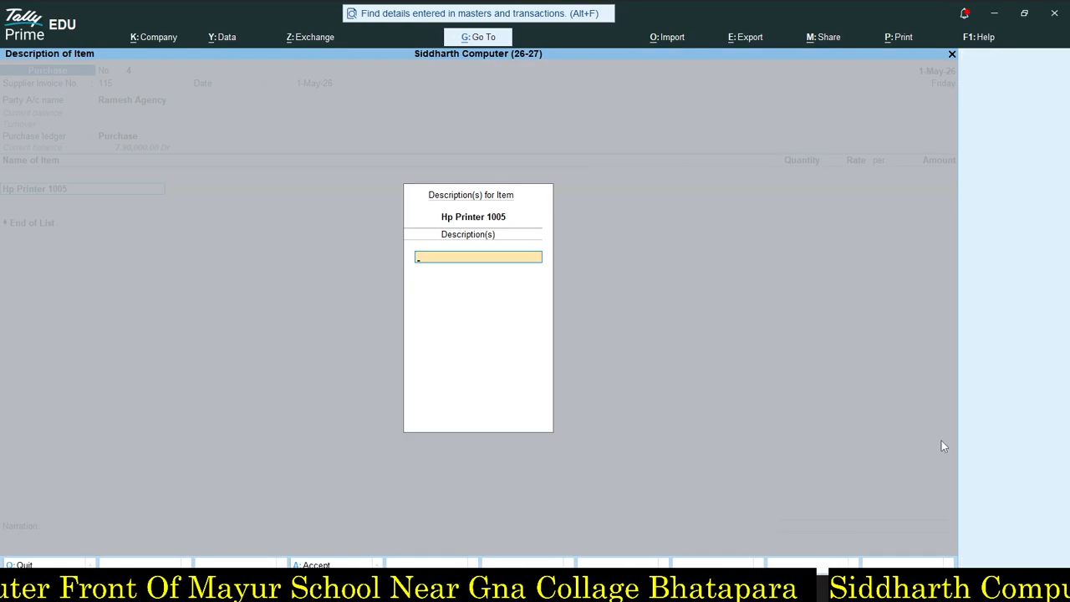
# Enter a quantity of 5 pcs for Hp Printer 1005 without a description and accept the rate of 17,800.00.
pyautogui.press('Return')
pyautogui.write('5')
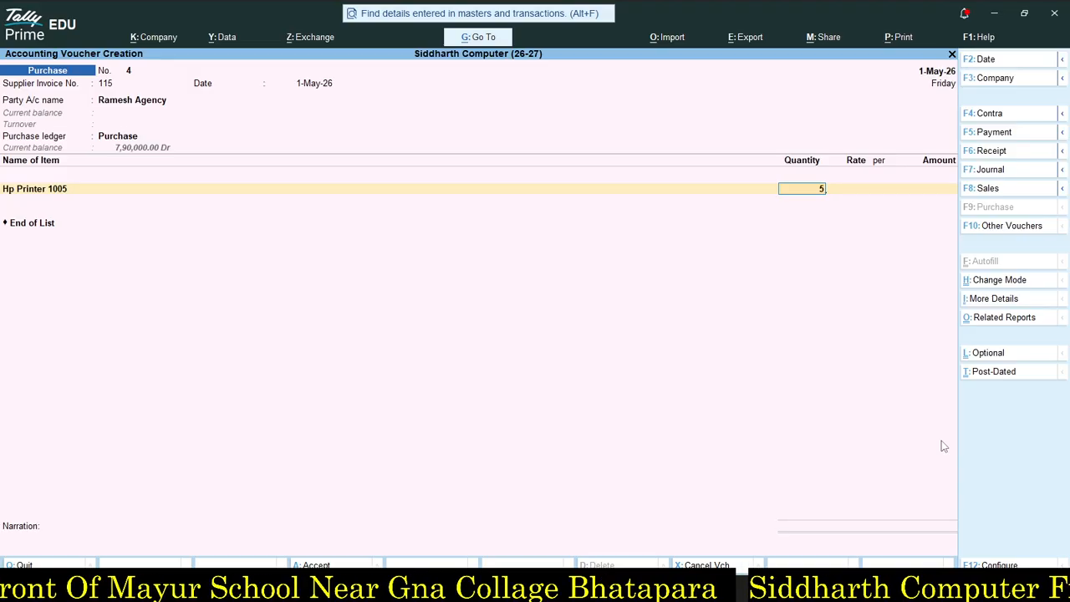
pyautogui.press('Return')
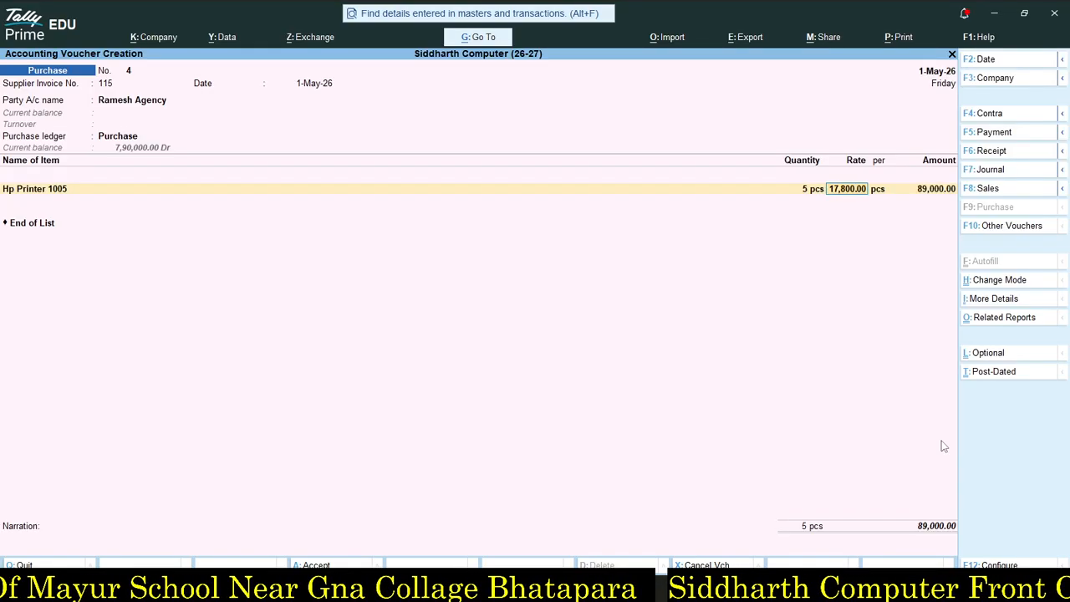
pyautogui.press('Return')
pyautogui.press('Return')
pyautogui.press('Return')
pyautogui.press('Return')
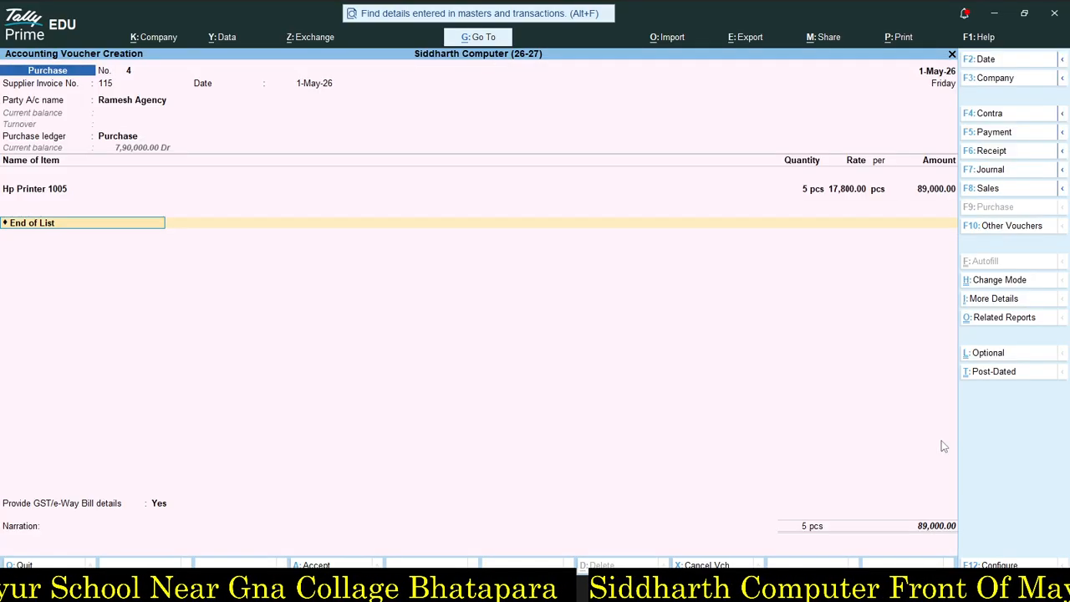
# Add the Cgst and Sgst ledgers below the item and save the purchase voucher.
pyautogui.write('cg')
pyautogui.press('Return')
pyautogui.press('Return')
pyautogui.press('Return')
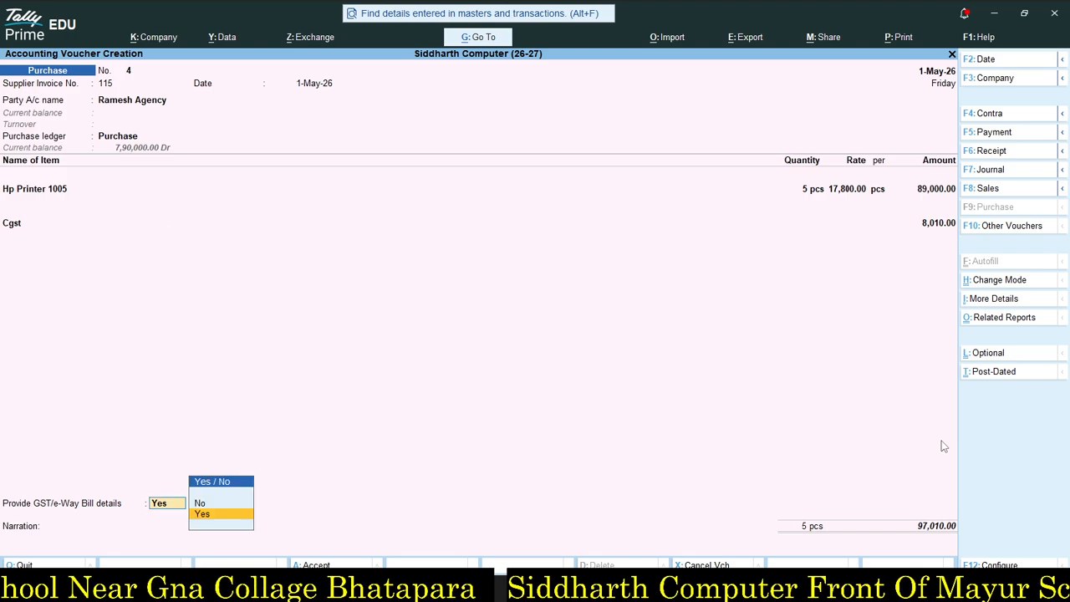
pyautogui.press('Return')
pyautogui.press('Return')
pyautogui.write('sg')
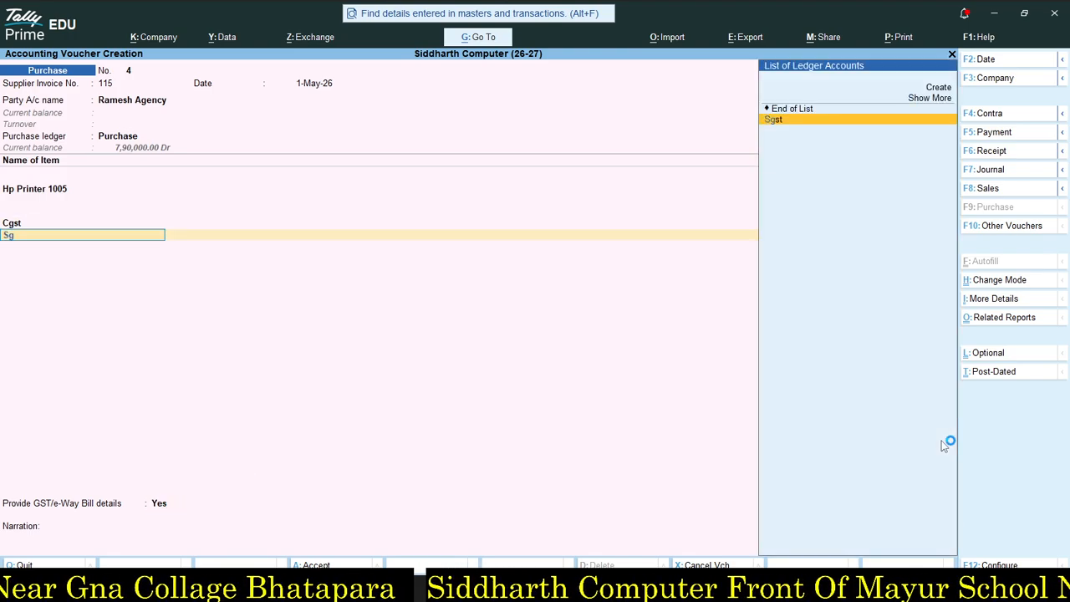
pyautogui.press('Return')
pyautogui.press('Return')
pyautogui.press('ctrl')
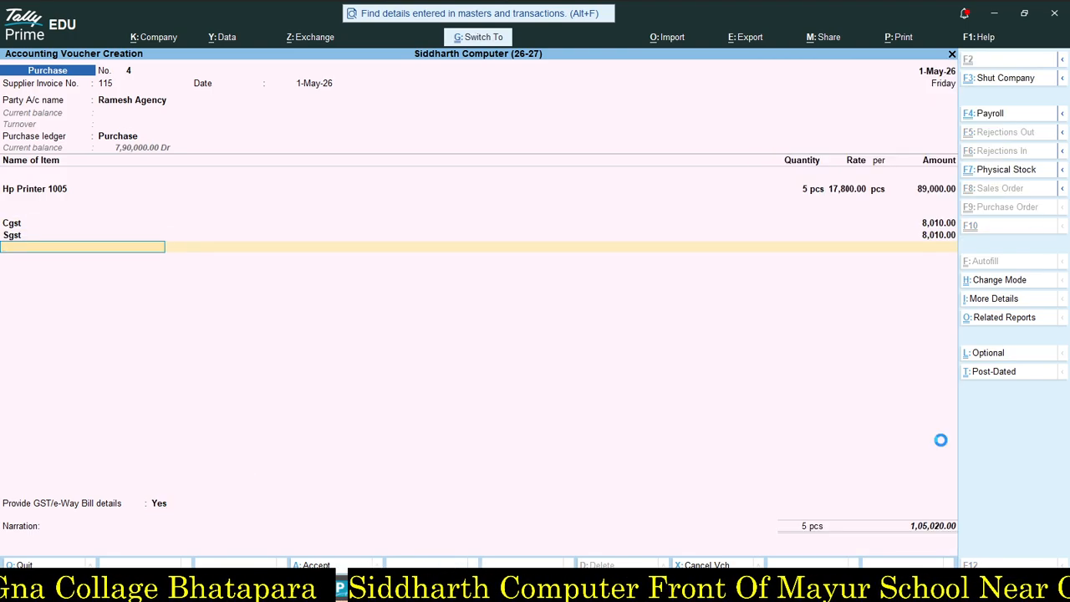
pyautogui.hotkey('ctrl', 'a')
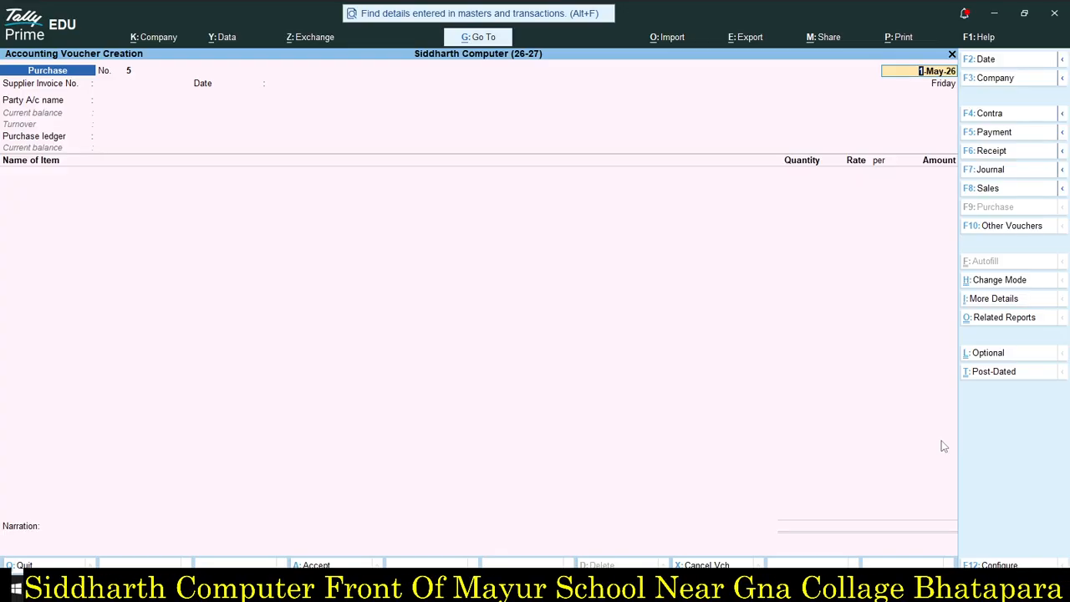
# Start a sales voucher with the reference fields left blank and Cash as the party account.
pyautogui.press('F8')
pyautogui.press('Return')
pyautogui.press('Return')
pyautogui.press('Return')
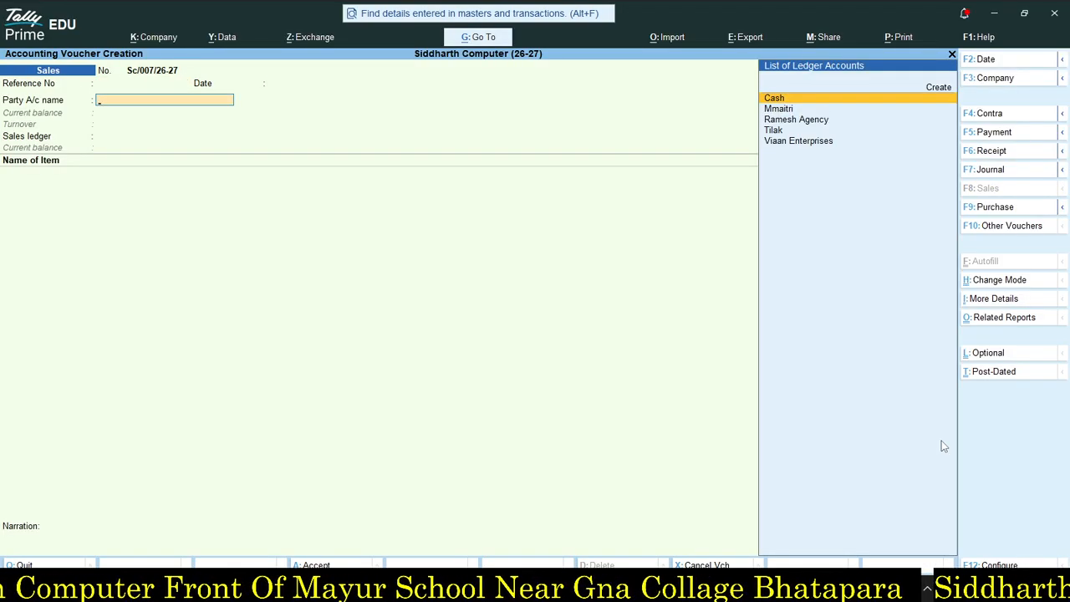
pyautogui.write('cash')
pyautogui.press('Return')
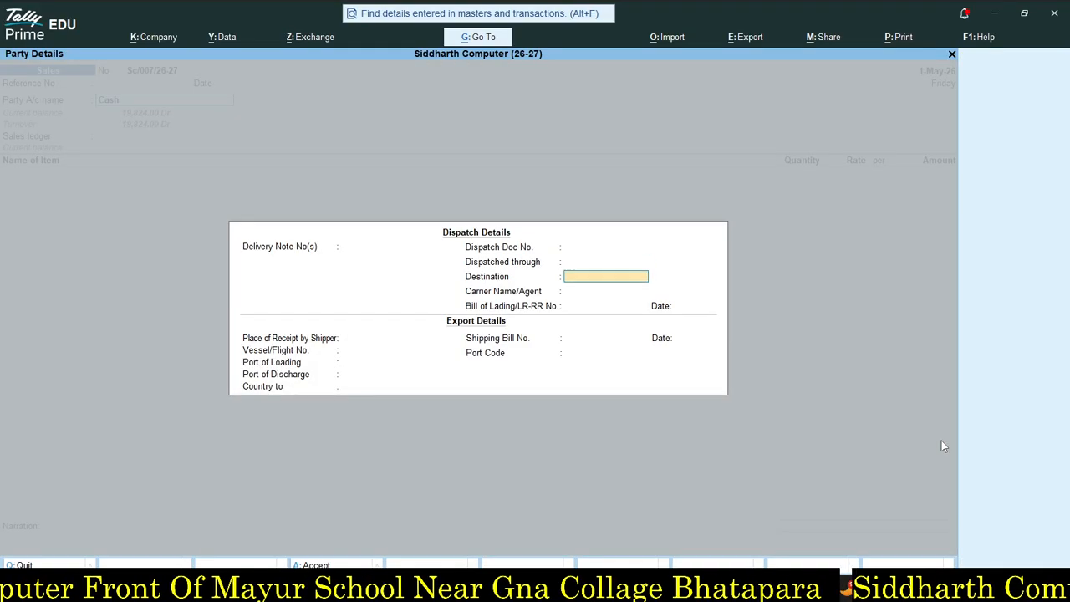
# Leave the dispatch details blank and keep the export country and port code as Not Applicable.
pyautogui.press('Return')
pyautogui.press('Return')
pyautogui.press('Return')
pyautogui.press('Return')
pyautogui.press('Return')
pyautogui.press('Return')
pyautogui.press('Return')
pyautogui.press('Return')
pyautogui.press('Return')
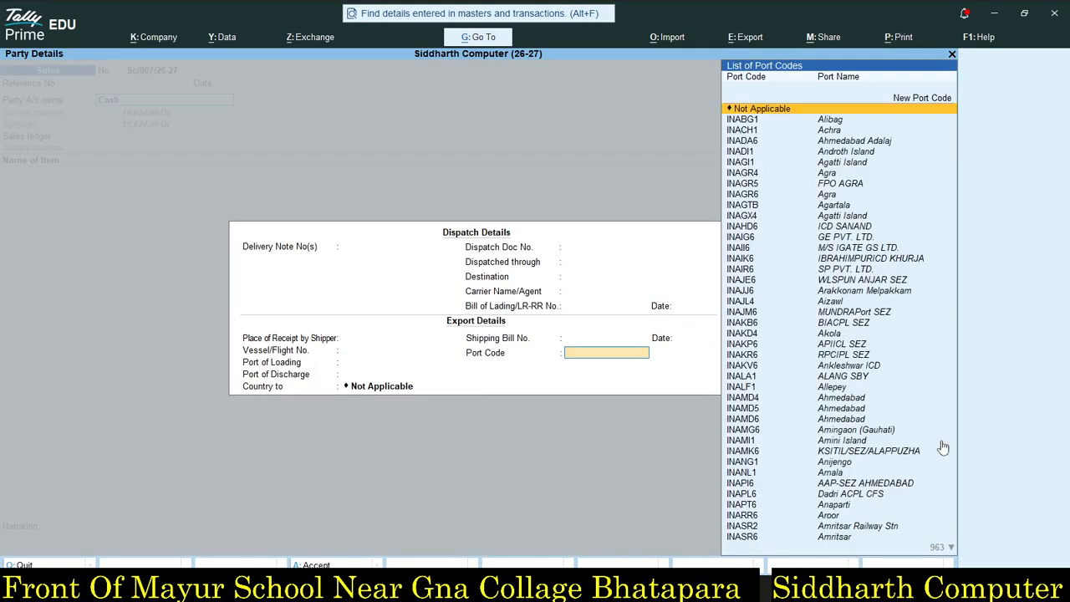
pyautogui.press('Return')
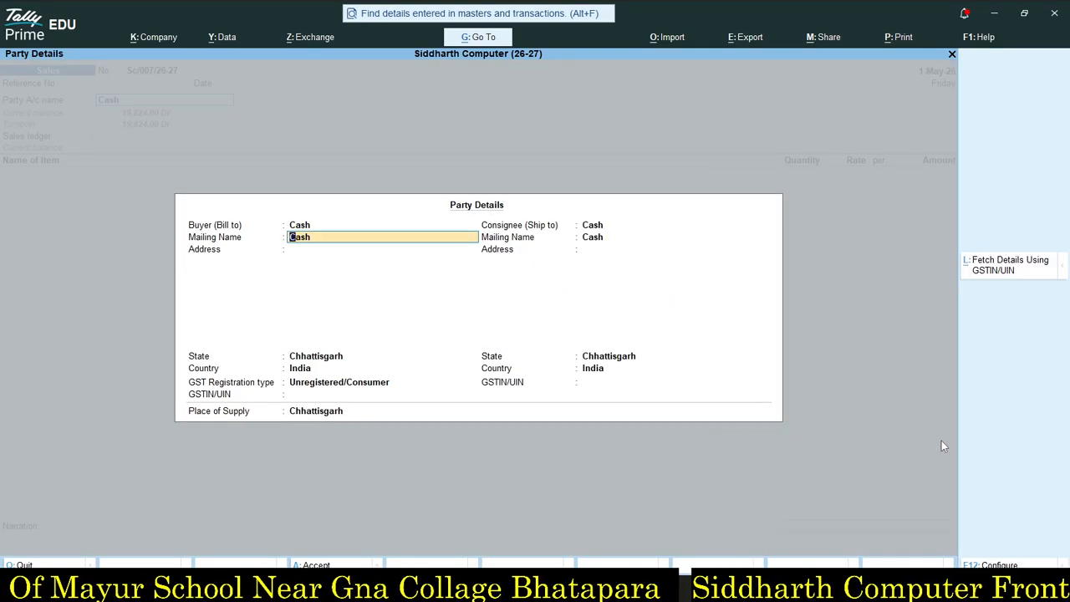
# Enter the customer's name as a new party for Buyer (Bill to) and accept the remaining party details.
pyautogui.press('BackSpace')
pyautogui.write('Ram')
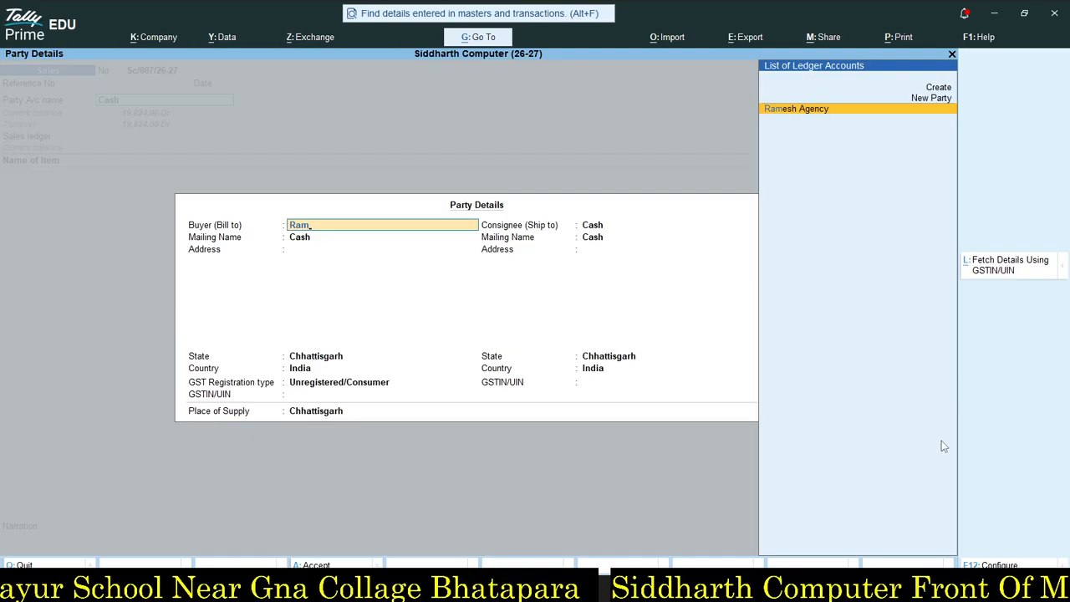
pyautogui.press('Return')
pyautogui.press('BackSpace')
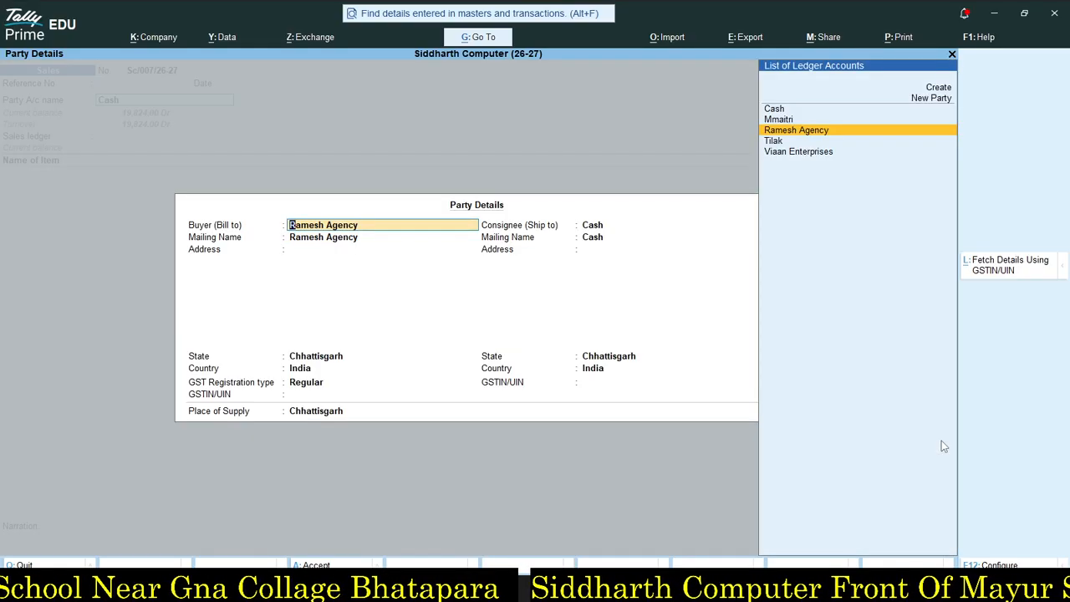
pyautogui.write('Ramkumar')
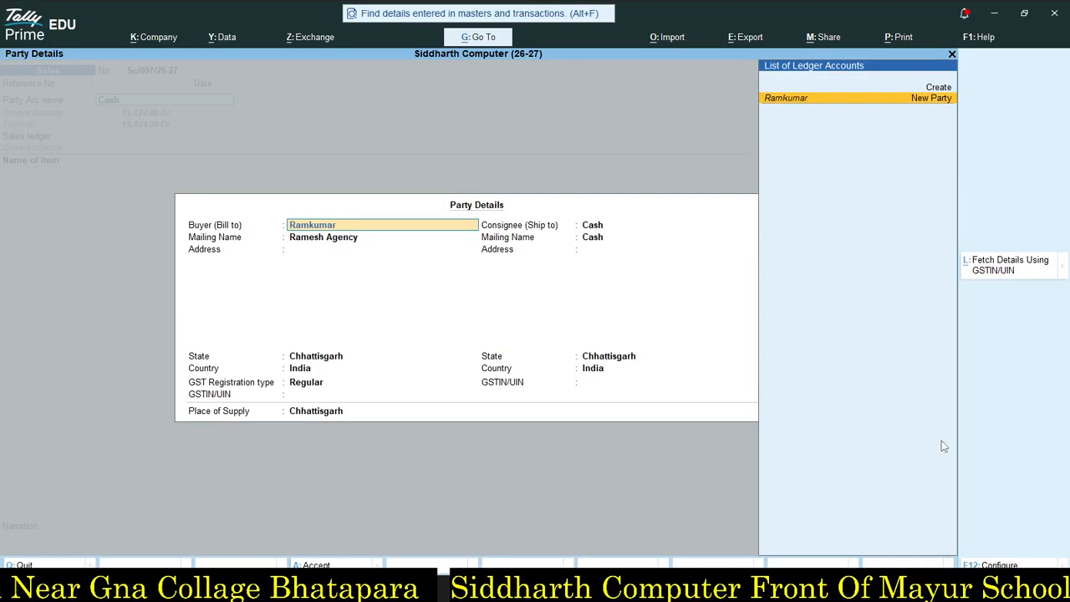
pyautogui.press('Return')
pyautogui.press('Return')
pyautogui.press('Return')
pyautogui.press('Return')
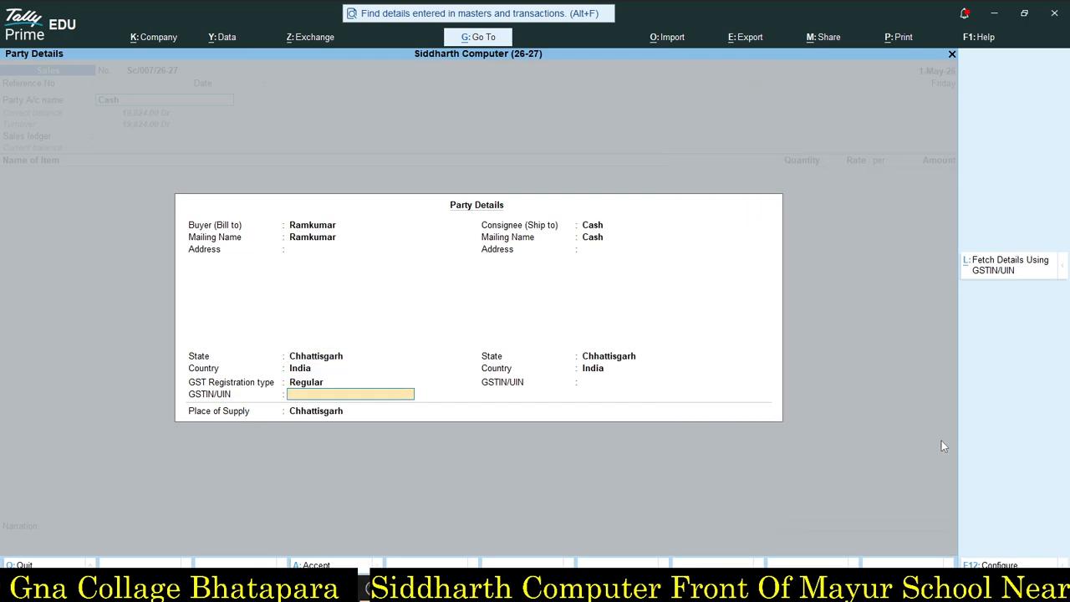
pyautogui.press('Return')
pyautogui.press('Return')
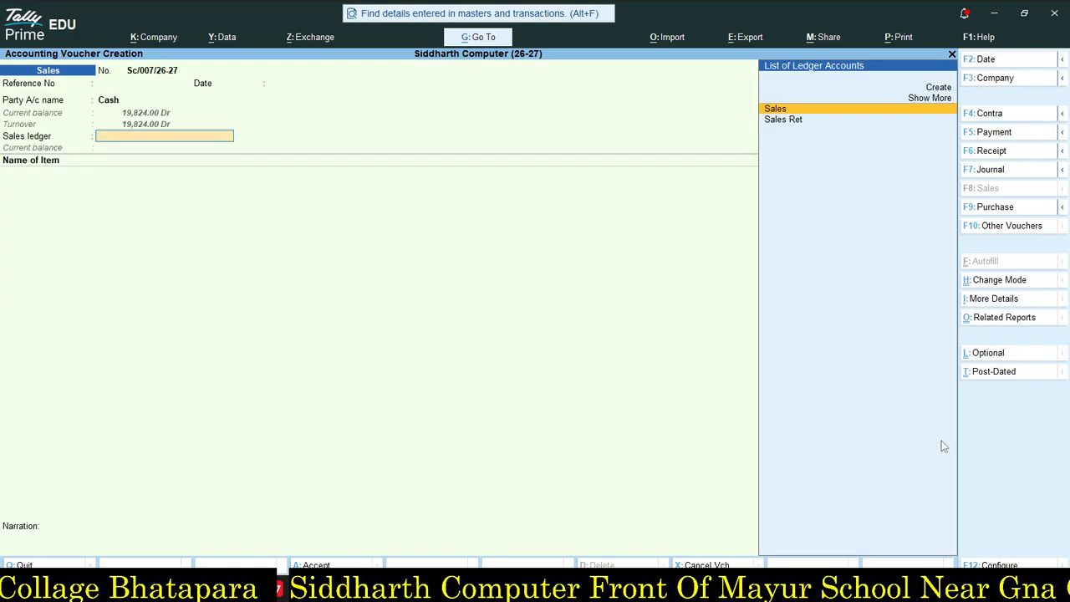
# Choose the Sales ledger and add Hp Printer 1005 with a quantity of 2 pcs and no description.
pyautogui.press('Return')
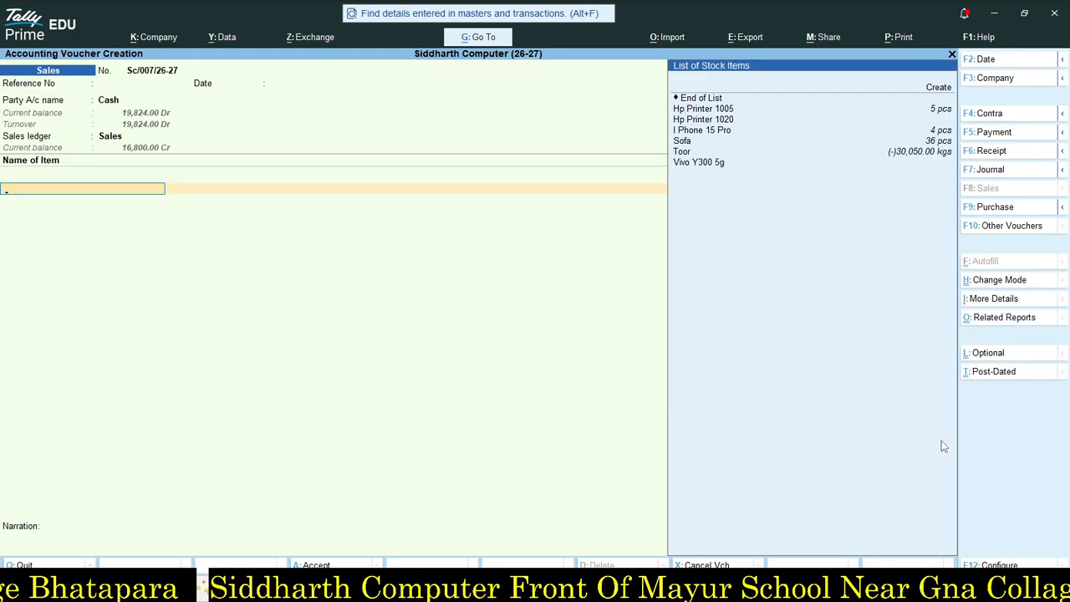
pyautogui.press('Down')
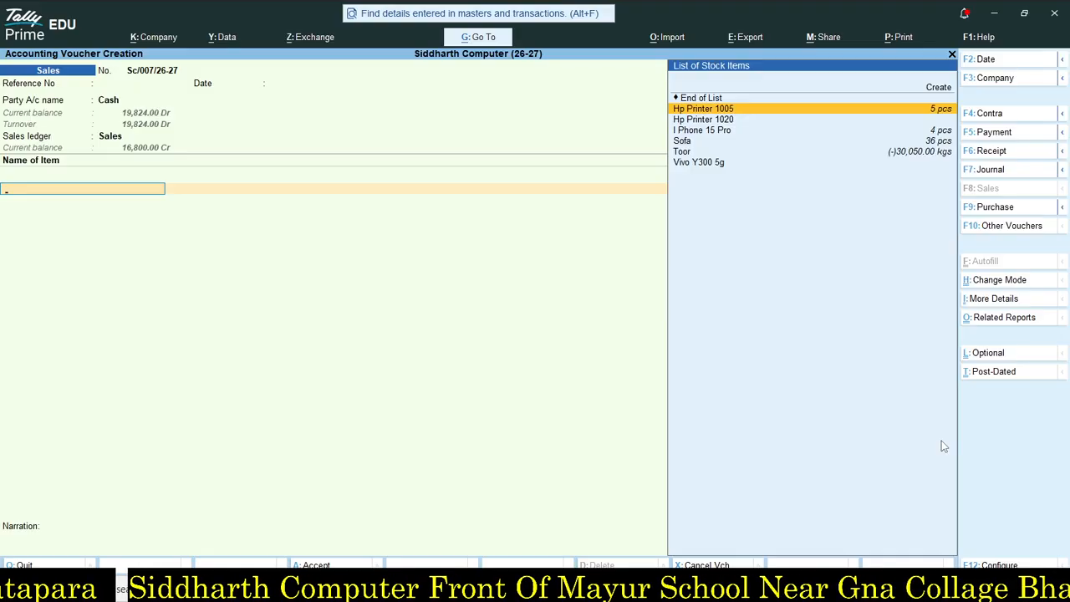
pyautogui.press('Return')
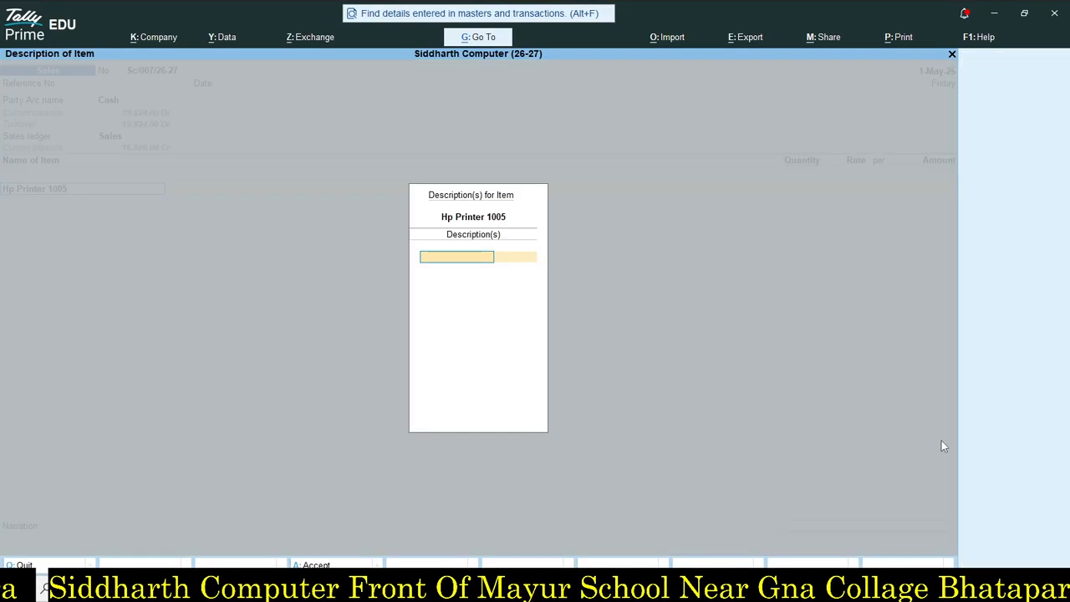
pyautogui.press('Return')
pyautogui.write('2')
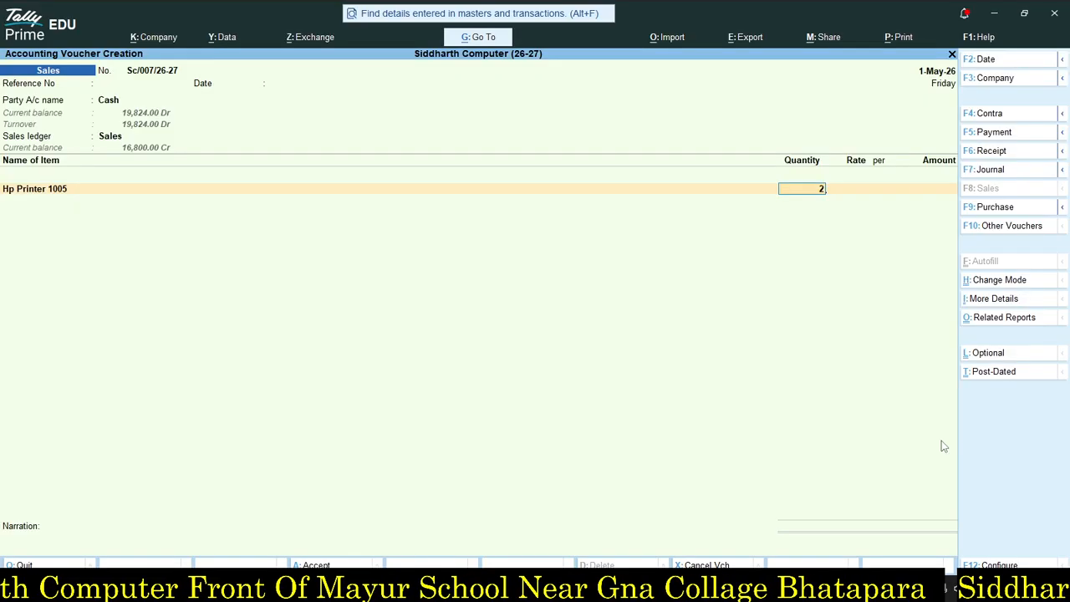
pyautogui.press('Return')
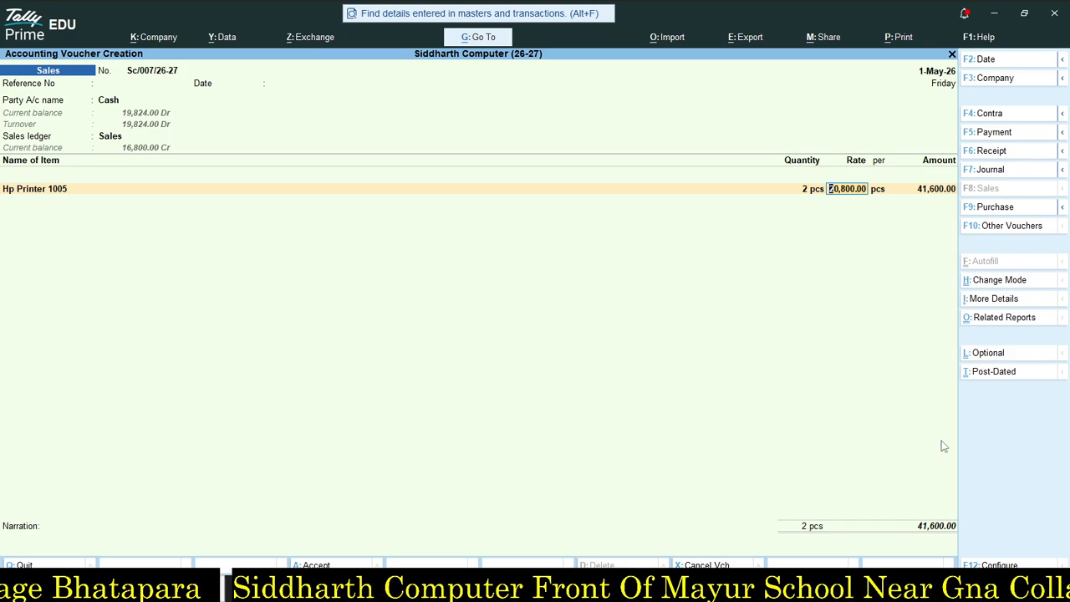
# Keep the rate of 20,800.00 per pcs for Hp Printer 1005 and finish the item list.
pyautogui.press('Return')
pyautogui.press('Return')
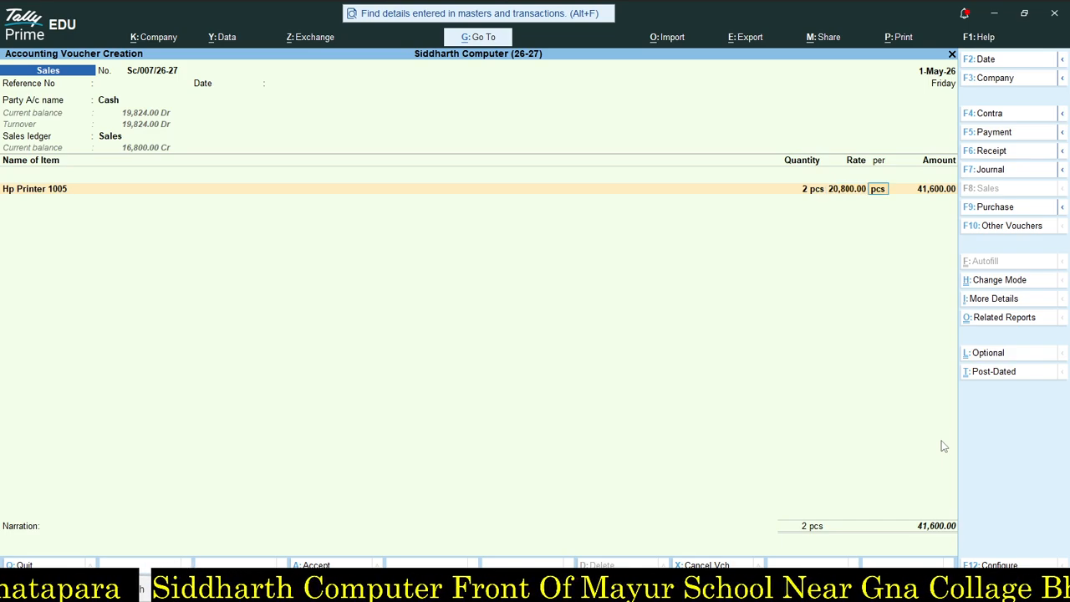
pyautogui.press('Return')
pyautogui.press('Return')
pyautogui.press('Return')
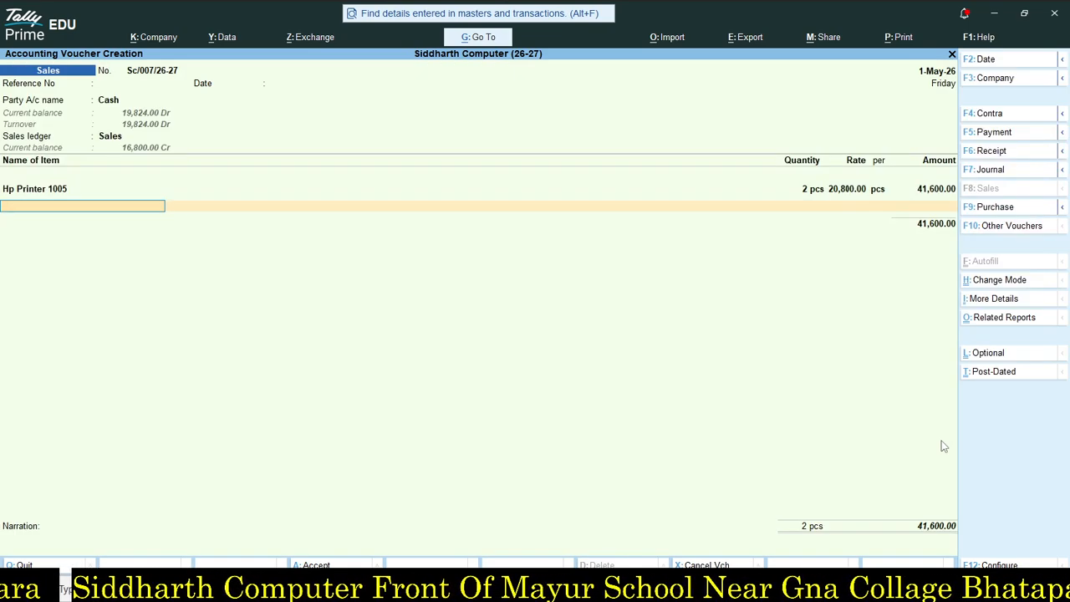
# Add the Cgst and Sgst ledgers with their calculated amounts and save the sales voucher.
pyautogui.write('cg')
pyautogui.press('Return')
pyautogui.press('Return')
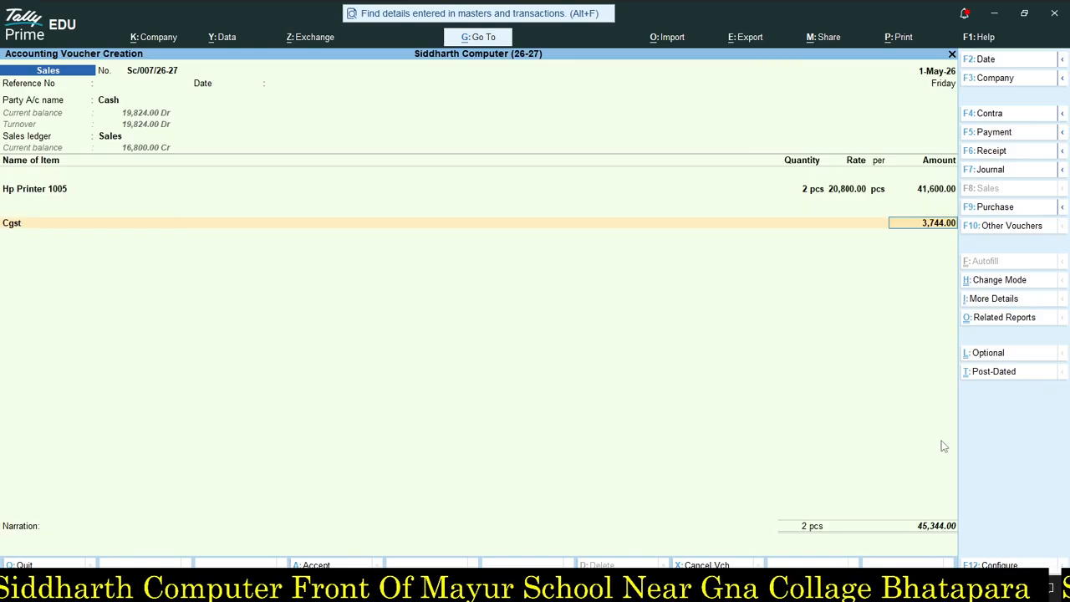
pyautogui.write('sg')
pyautogui.press('Return')
pyautogui.press('Return')
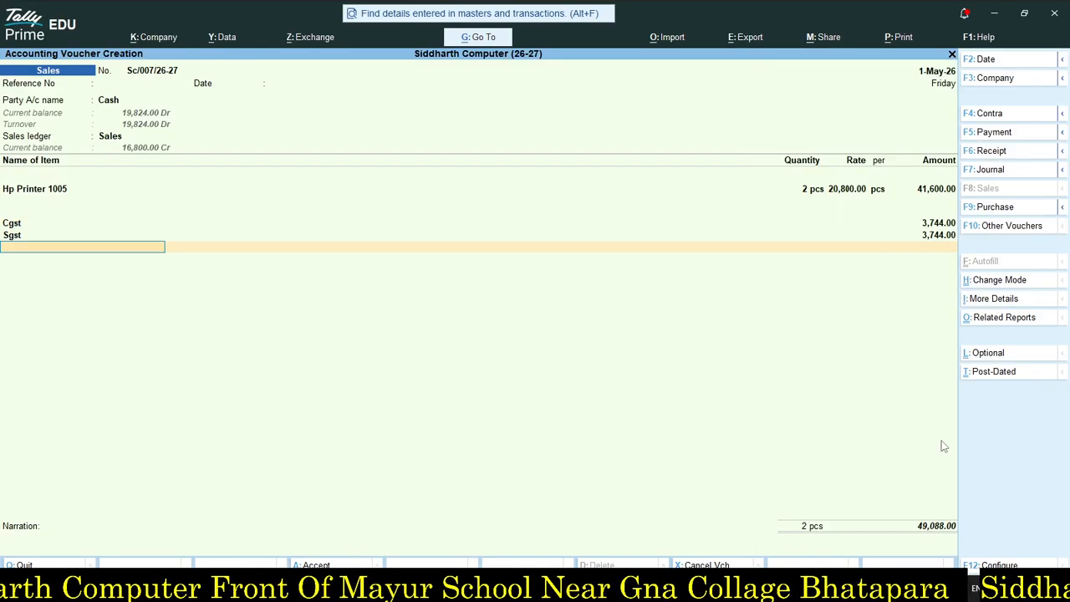
pyautogui.press('ctrl')
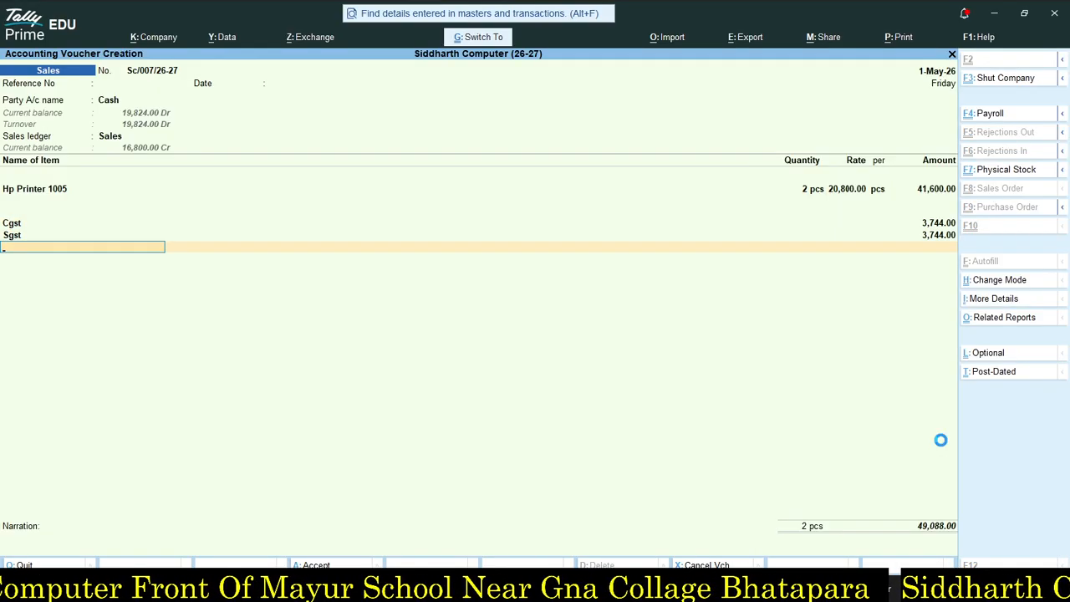
pyautogui.hotkey('ctrl', 'a')
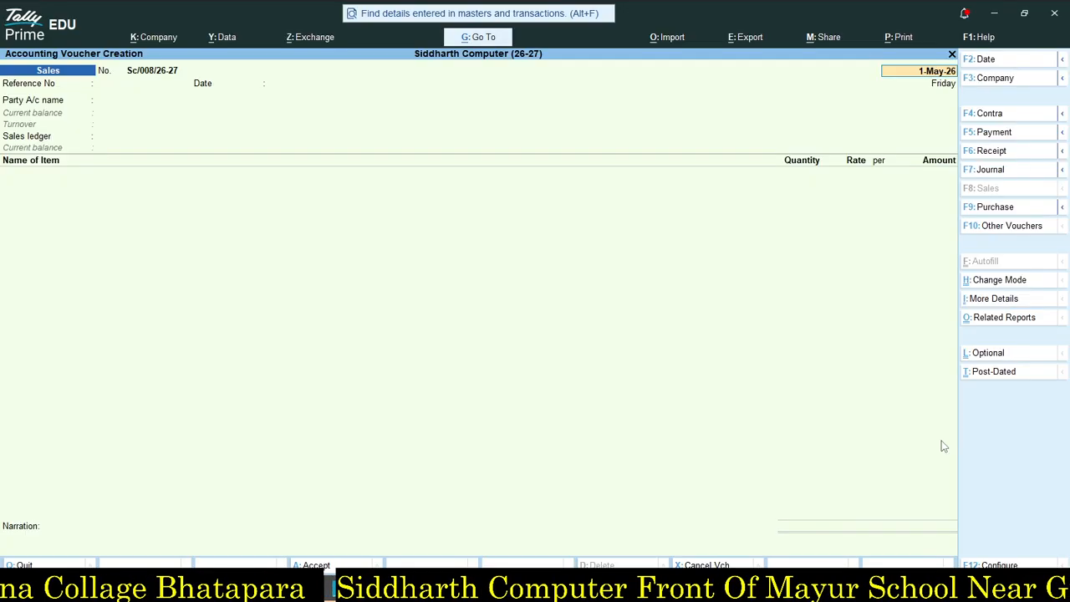
# Leave voucher creation and bring up the stock items available for master alteration.
pyautogui.press('BackSpace')
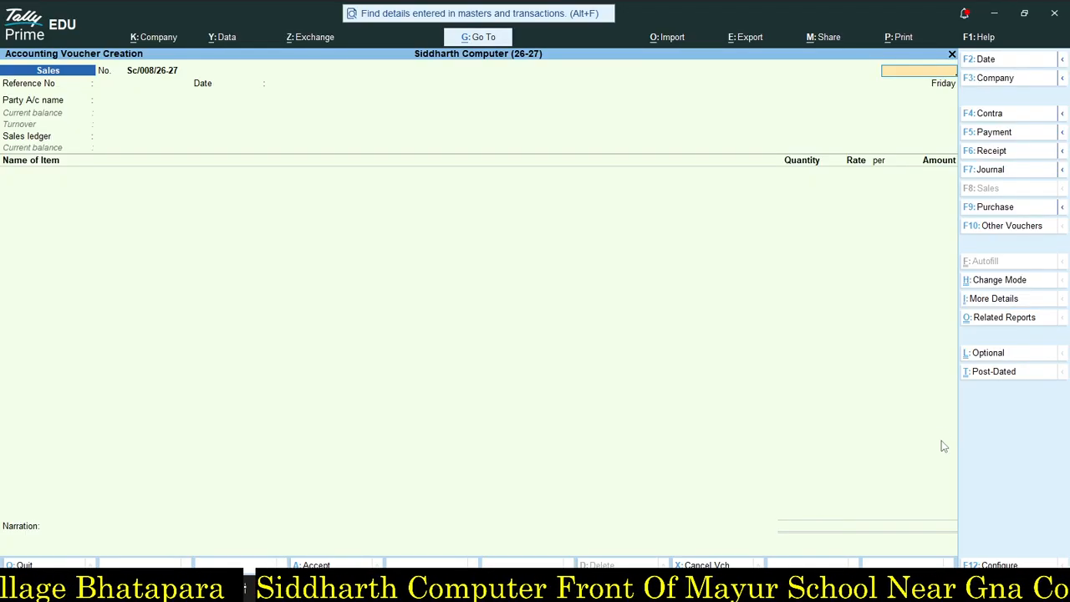
pyautogui.press('Escape')
pyautogui.press('y')
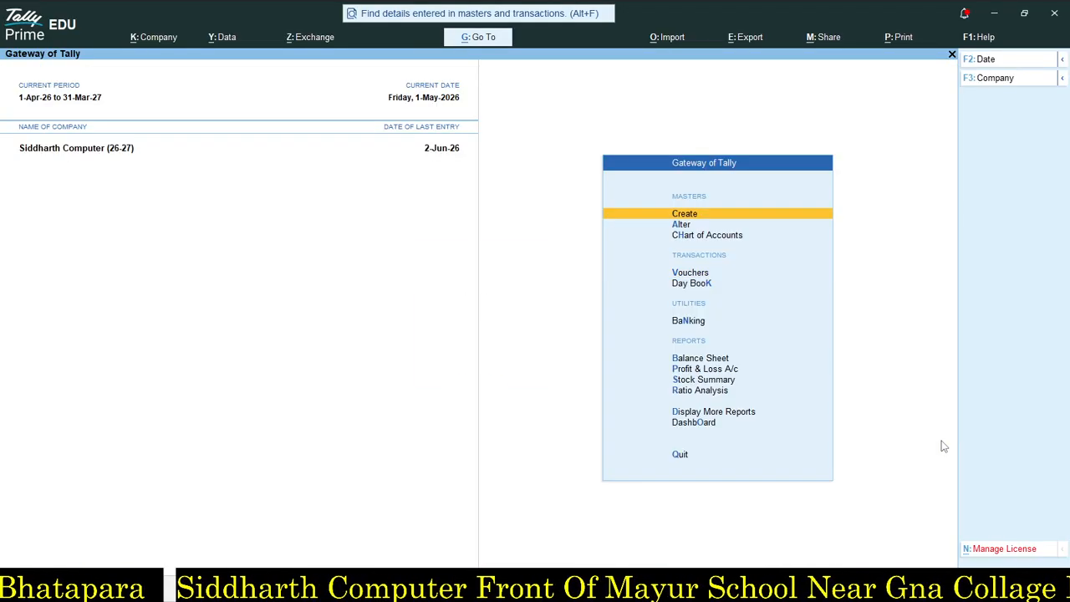
pyautogui.press('Down')
pyautogui.press('Return')
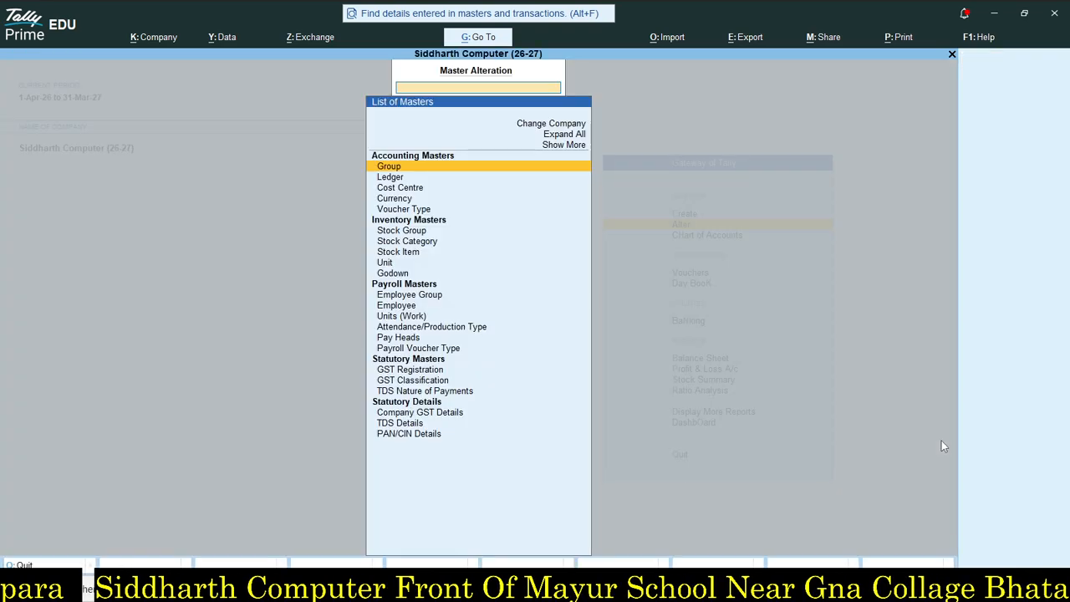
pyautogui.press('Down')
pyautogui.press('Down')
pyautogui.press('Down')
pyautogui.press('Down')
pyautogui.press('Down')
pyautogui.press('Down')
pyautogui.press('Down')
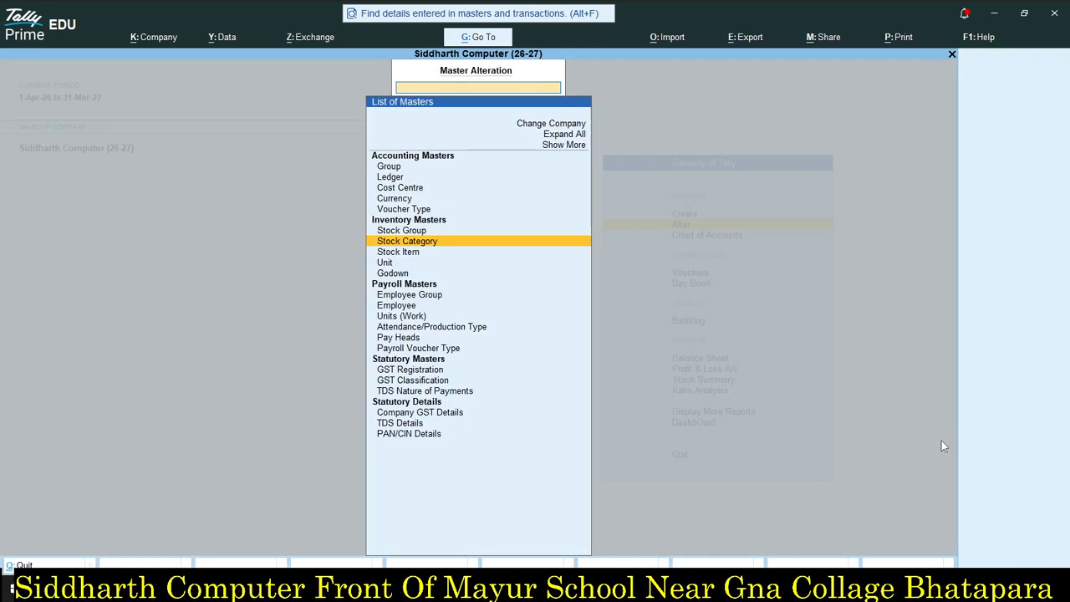
pyautogui.press('Return')
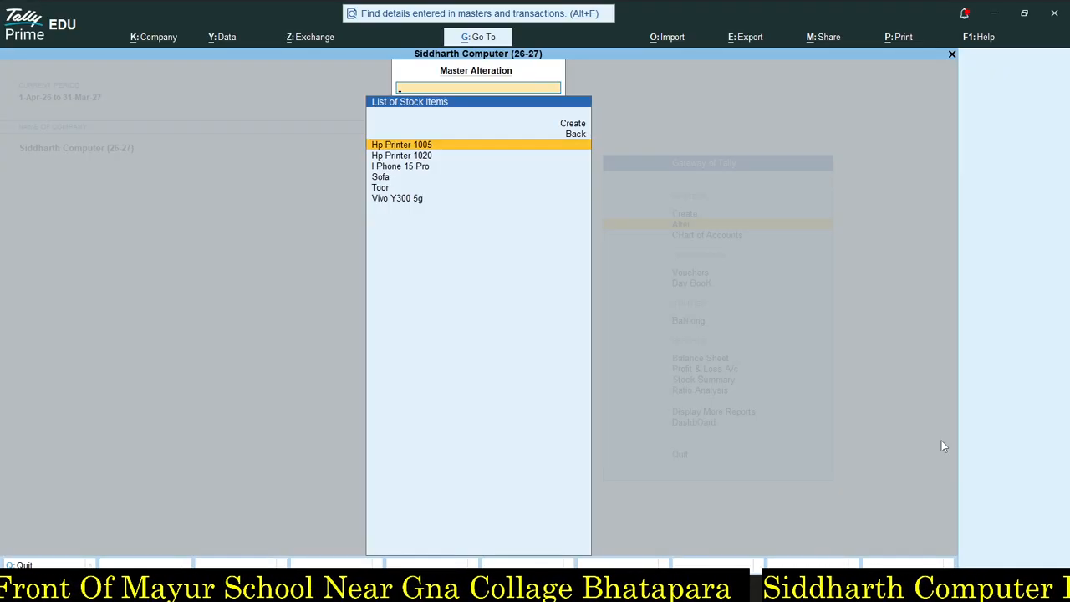
# Open stock item Hp Printer 1020 for alteration and set Alter standard rates to Yes, keeping its other details.
pyautogui.press('Down')
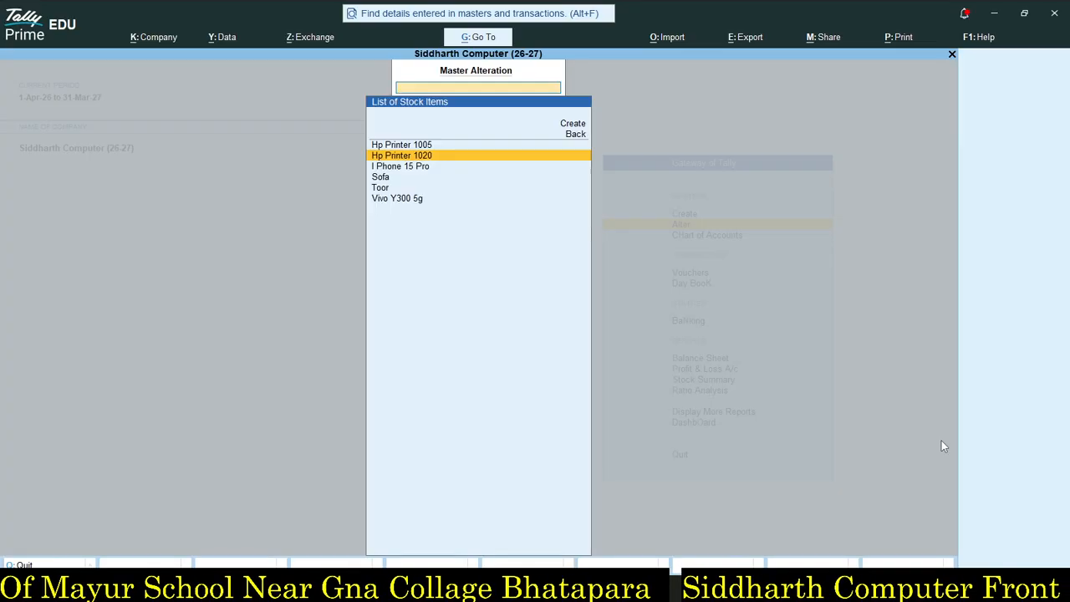
pyautogui.press('Return')
pyautogui.press('Return')
pyautogui.press('Return')
pyautogui.press('Return')
pyautogui.press('Return')
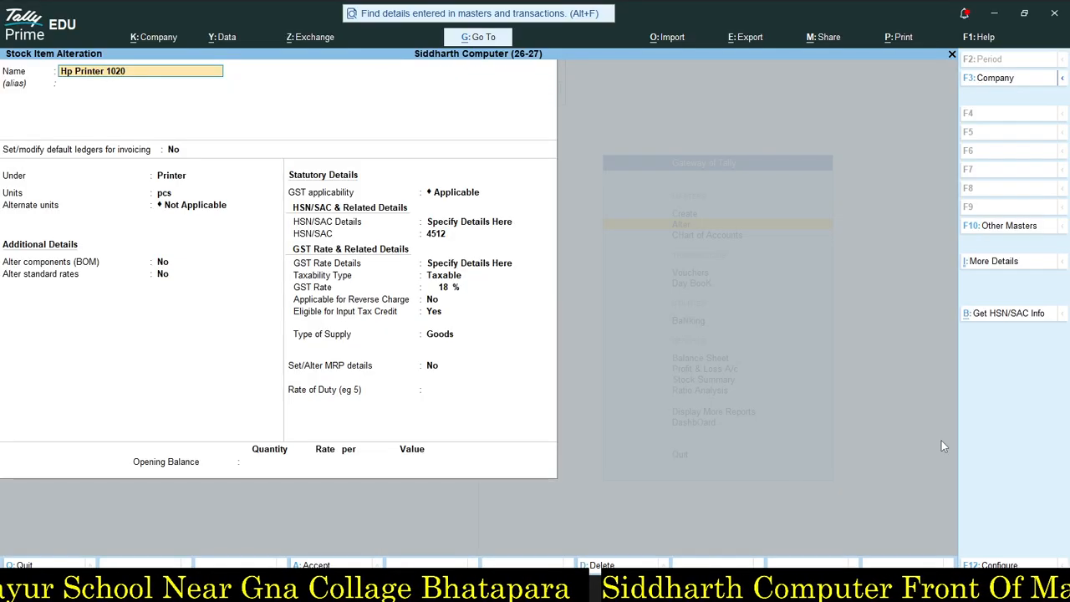
pyautogui.press('Return')
pyautogui.press('Return')
pyautogui.press('Return')
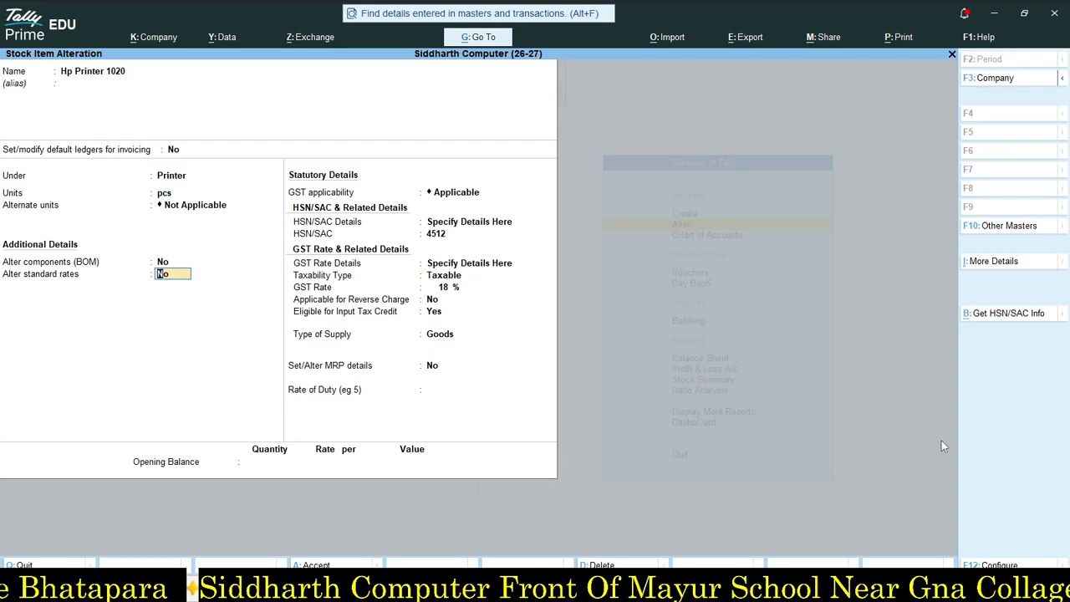
pyautogui.write('y')
pyautogui.press('Return')
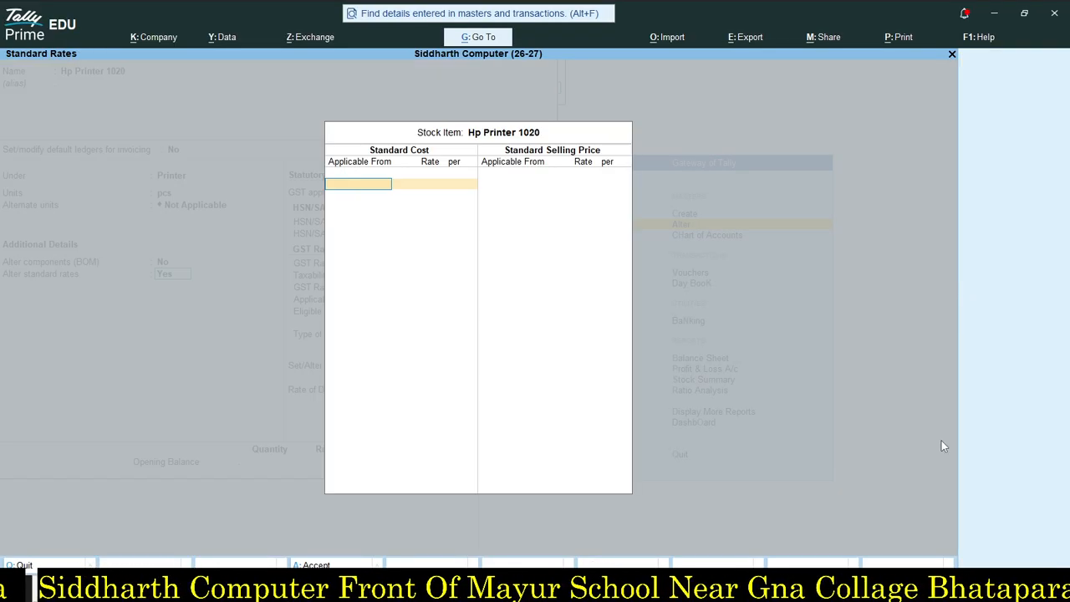
pyautogui.press('Escape')
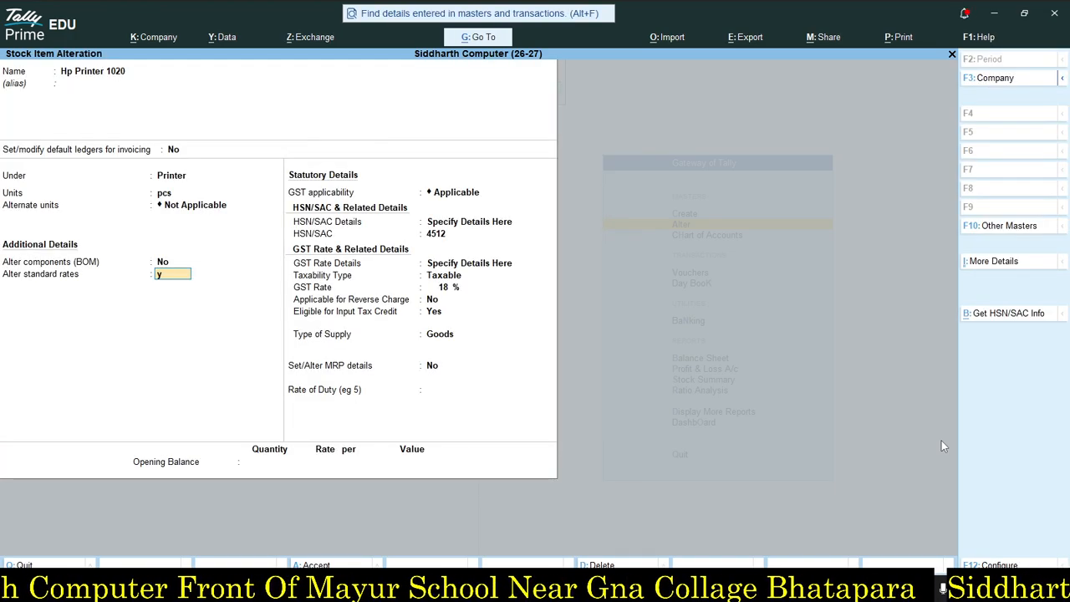
pyautogui.press('Return')
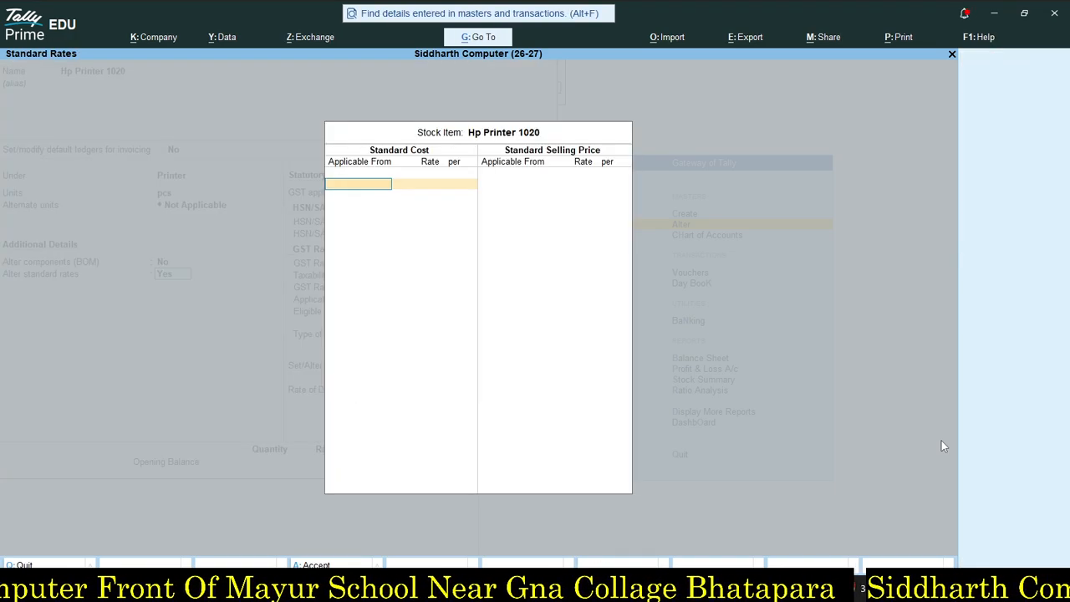
# Enter a standard cost of 13,800 per pcs applicable from 1-Apr-26 for Hp Printer 1020.
pyautogui.press('Return')
pyautogui.press('BackSpace')
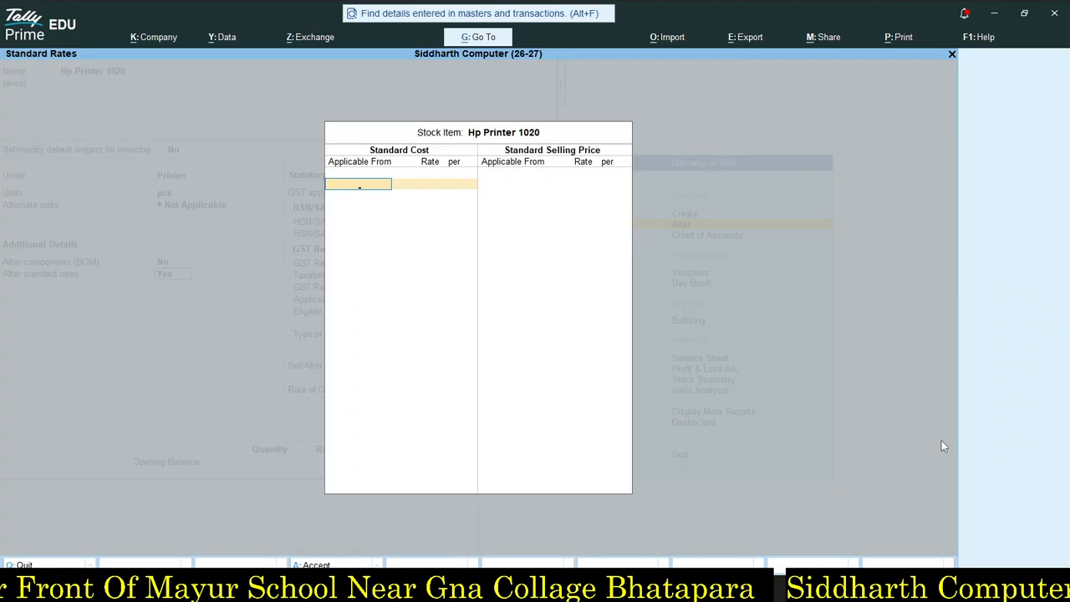
pyautogui.press('Return')
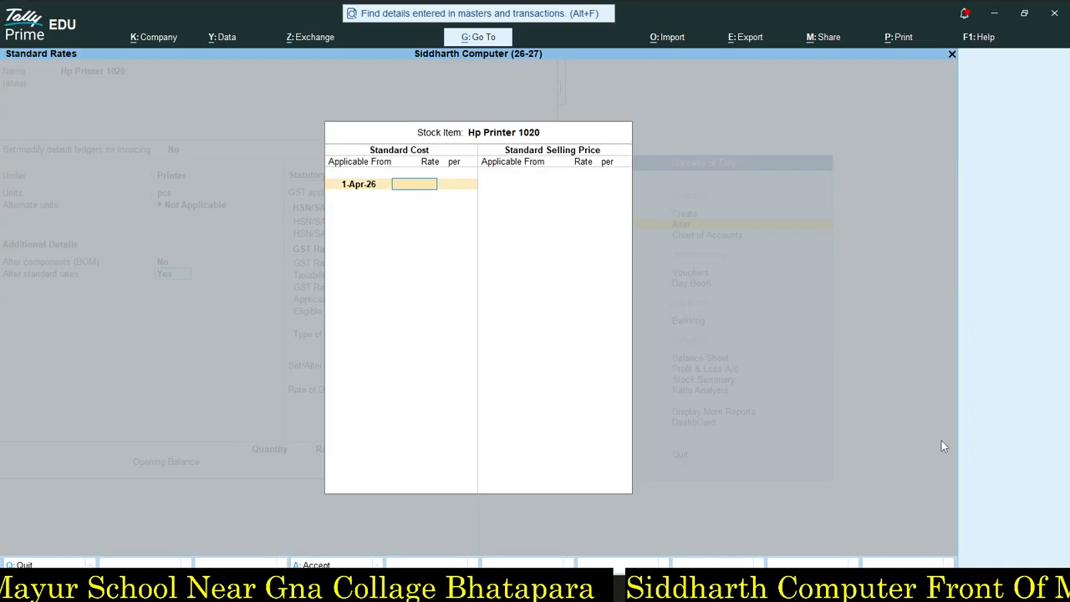
pyautogui.write('13,')
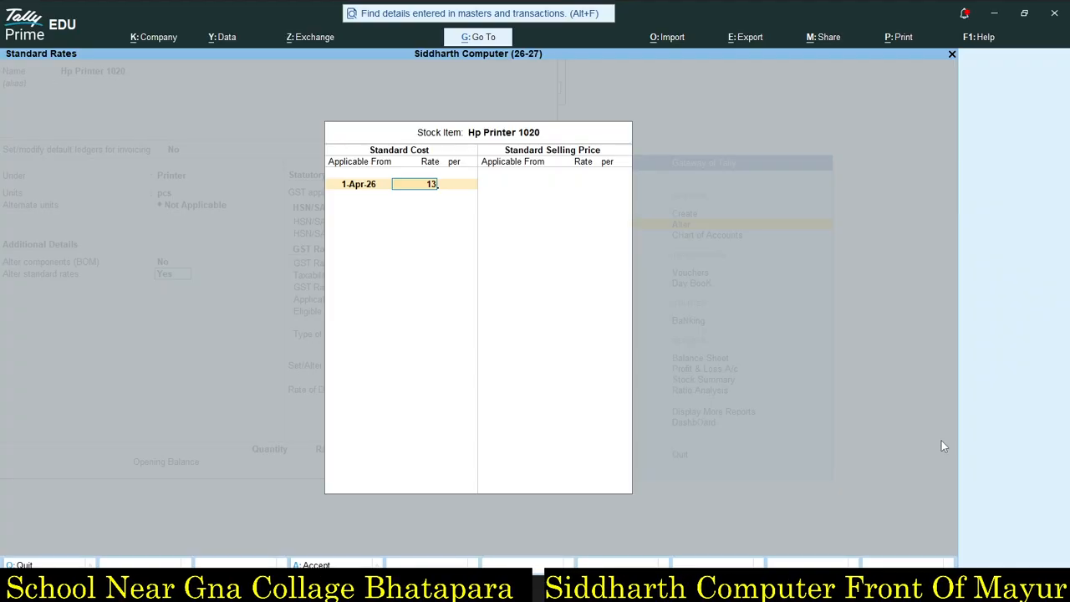
pyautogui.write('800')
pyautogui.press('Return')
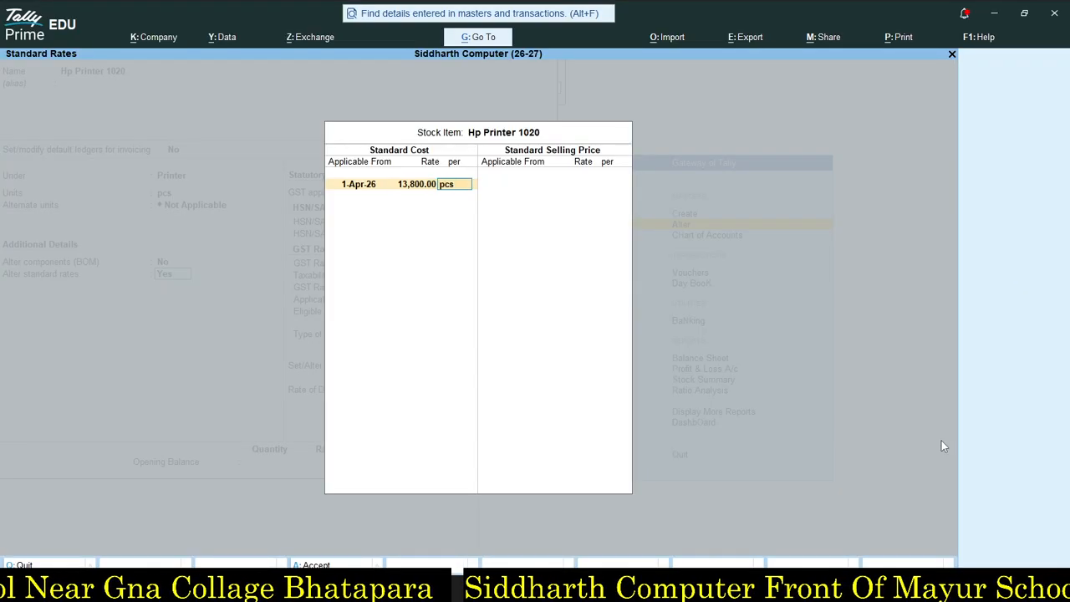
pyautogui.press('Return')
pyautogui.press('Return')
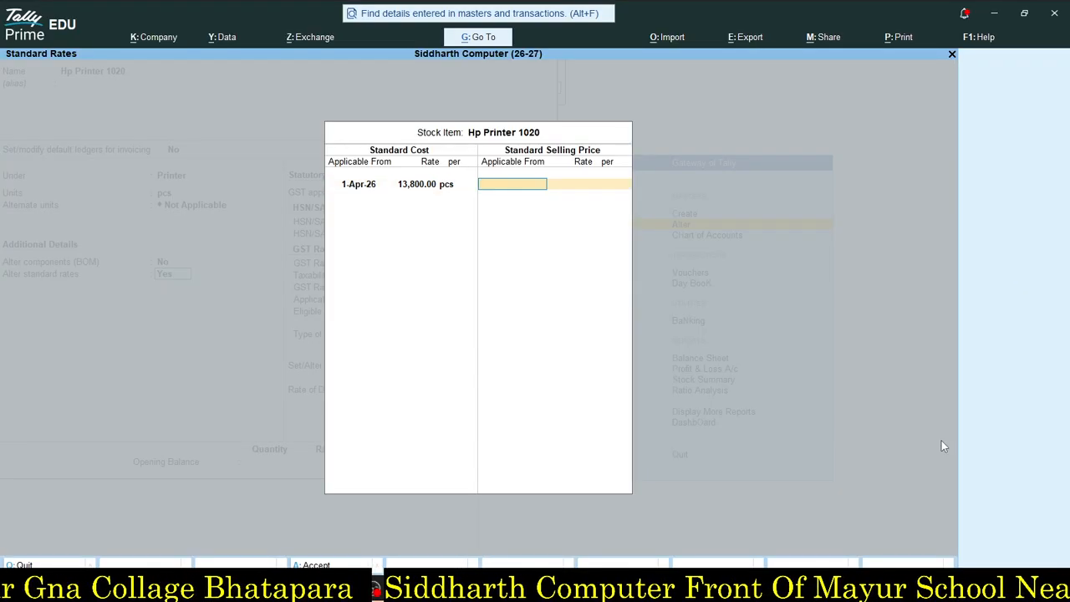
pyautogui.write('16400')
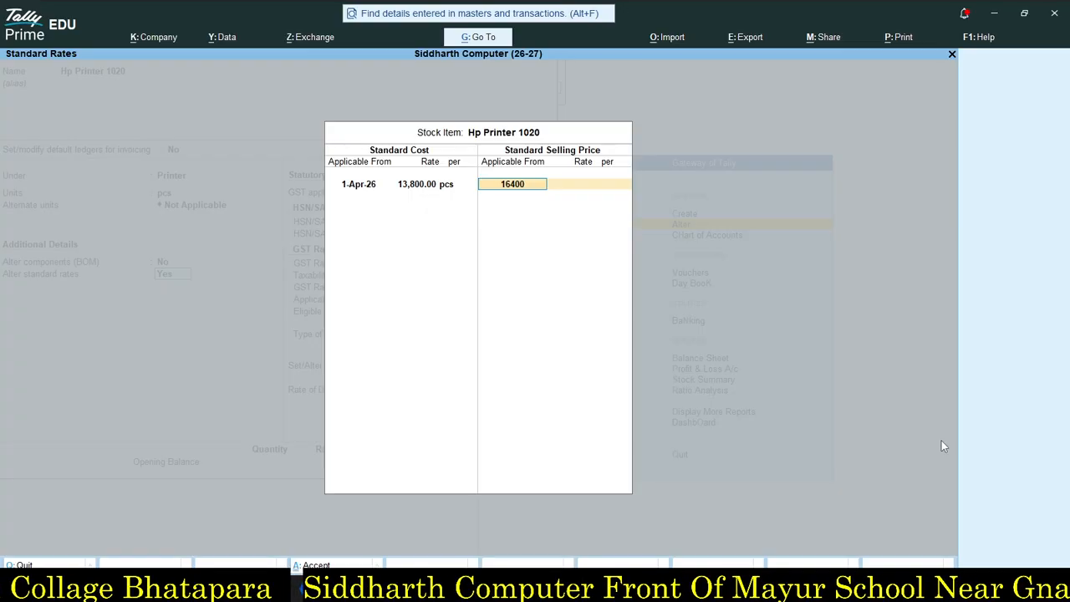
pyautogui.press('BackSpace')
pyautogui.press('BackSpace')
pyautogui.press('BackSpace')
pyautogui.press('BackSpace')
pyautogui.press('BackSpace')
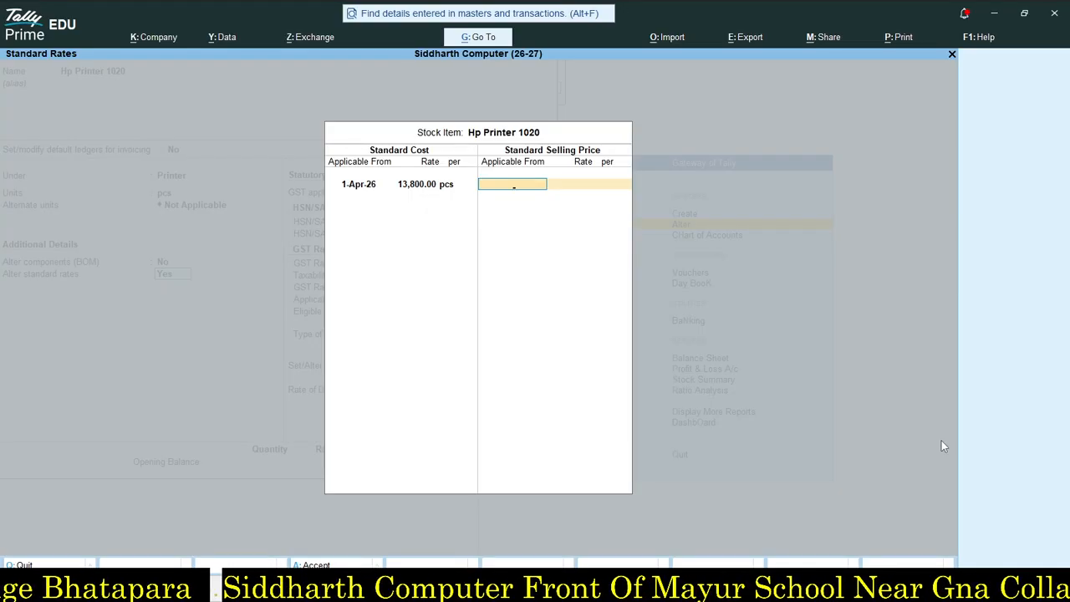
# Enter a standard selling price of 16,400 per pcs applicable from 1-Apr-26, save the stock item and leave master alteration.
pyautogui.write('1')
pyautogui.press('Return')
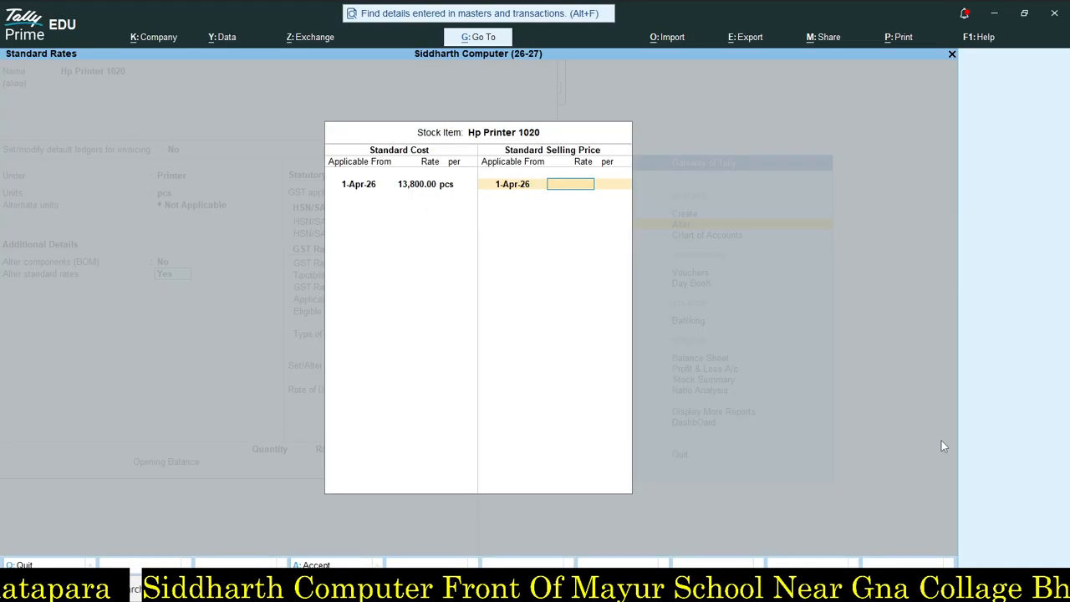
pyautogui.write('16400')
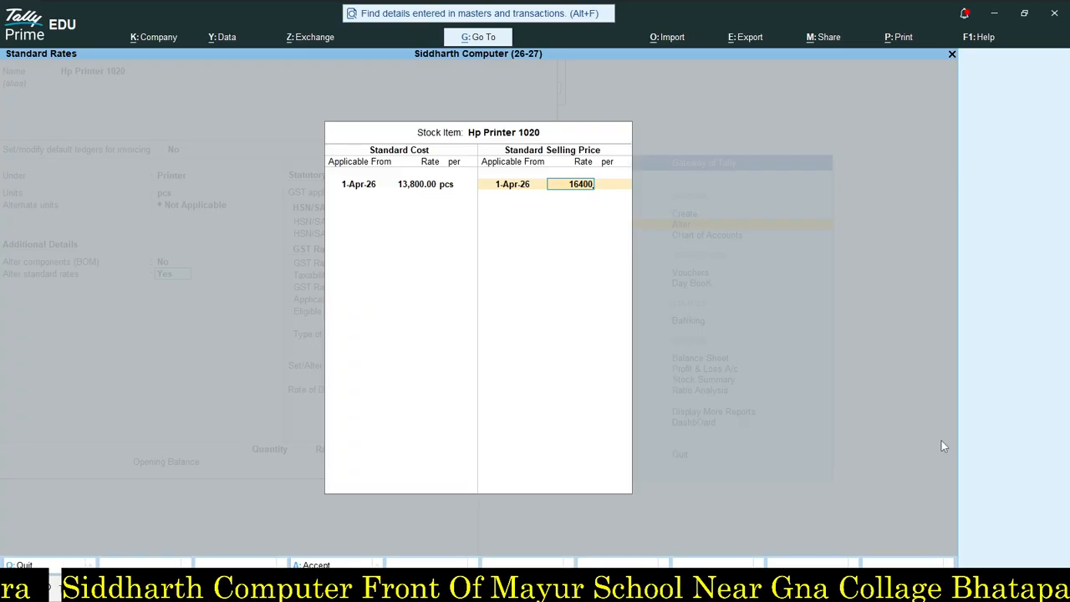
pyautogui.press('Return')
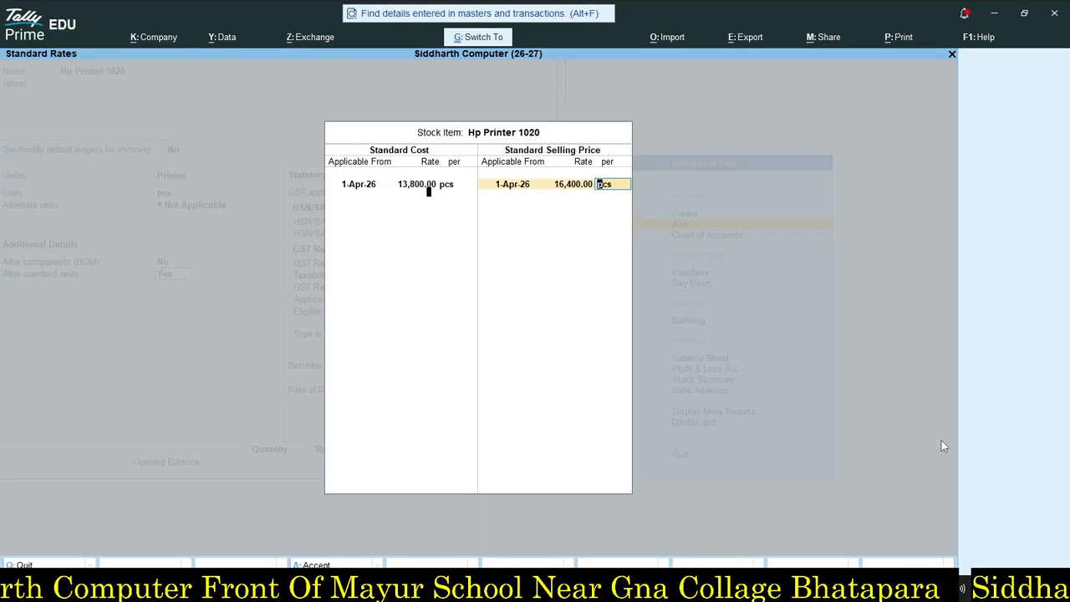
pyautogui.press('Return')
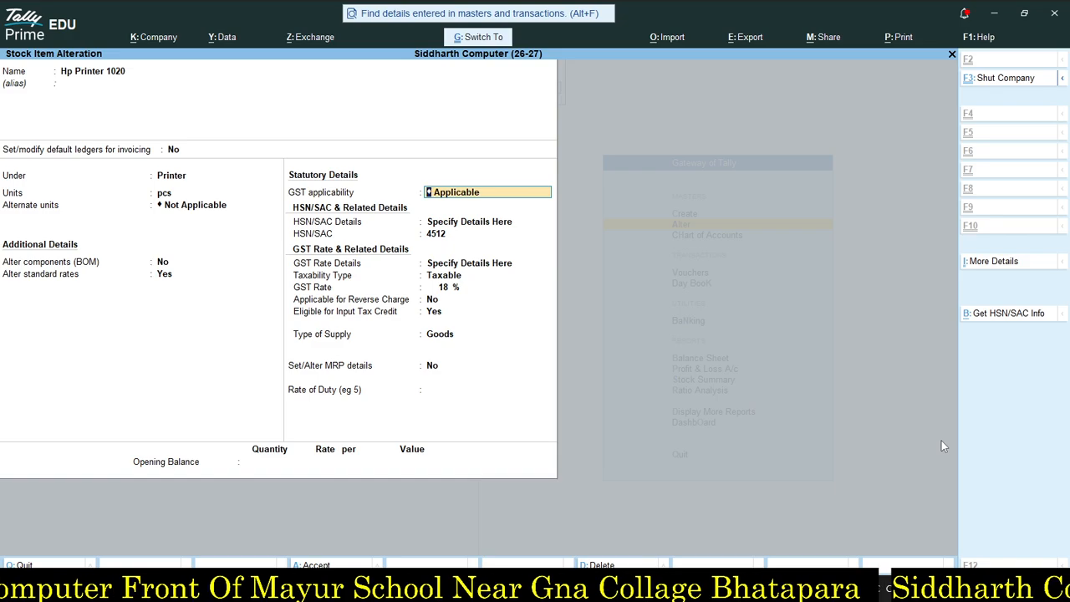
pyautogui.hotkey('ctrl', 'a')
pyautogui.press('Escape')
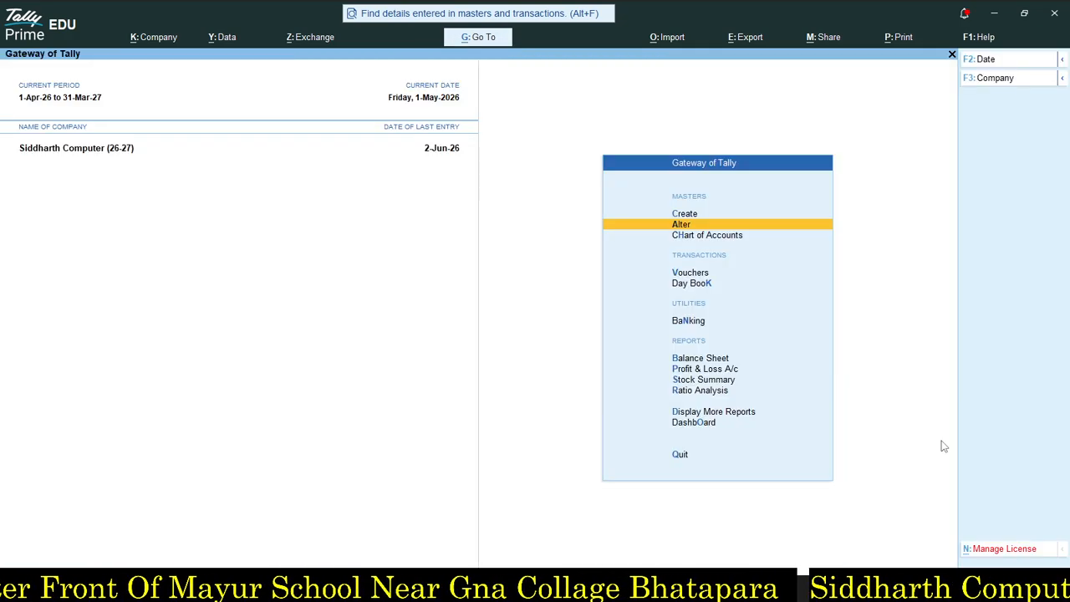
pyautogui.press('Escape')
pyautogui.press('Escape')
# Start a purchase voucher with supplier invoice number 116 dated 1-May-26.
pyautogui.press('Down')
pyautogui.press('Down')
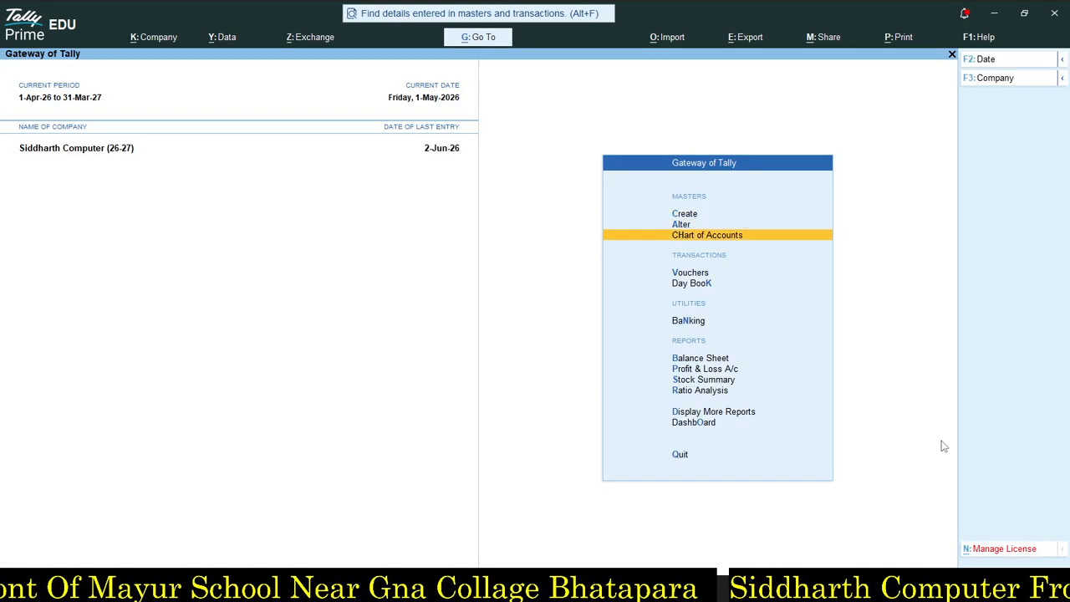
pyautogui.press('Down')
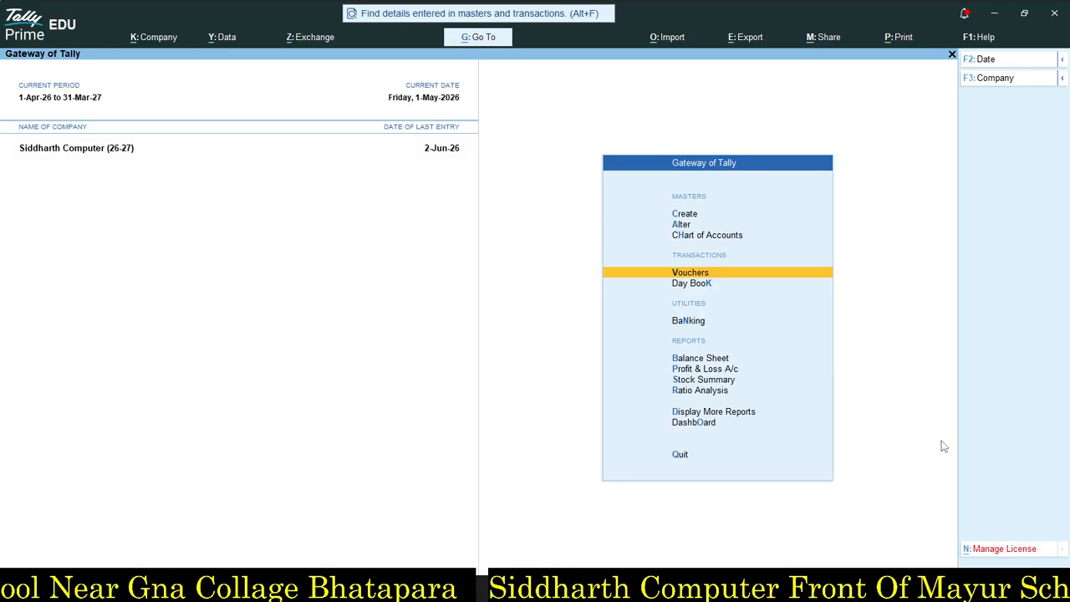
pyautogui.press('Return')
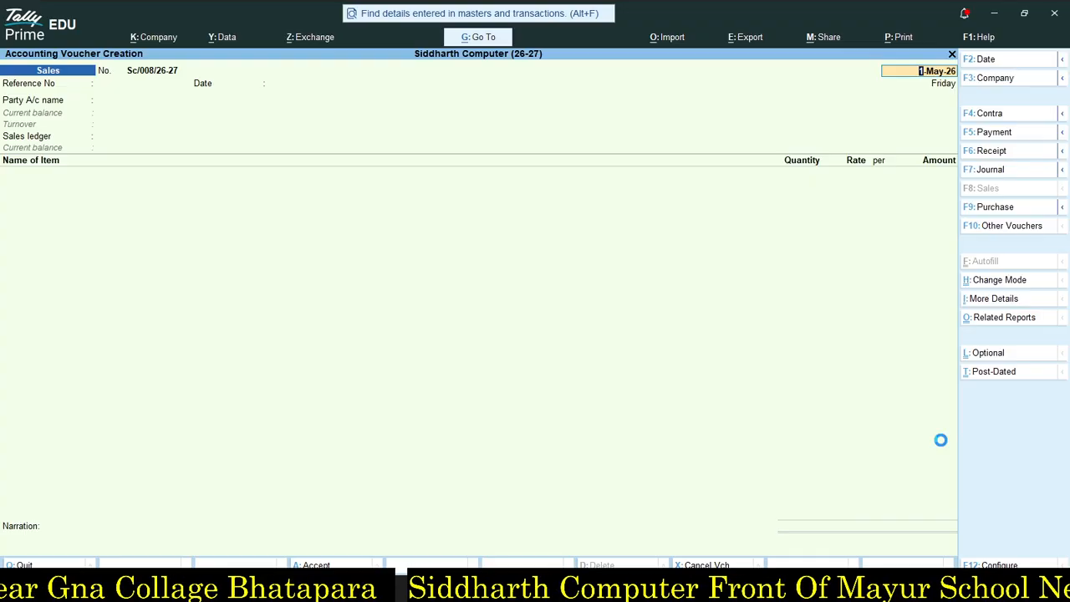
pyautogui.press('F9')
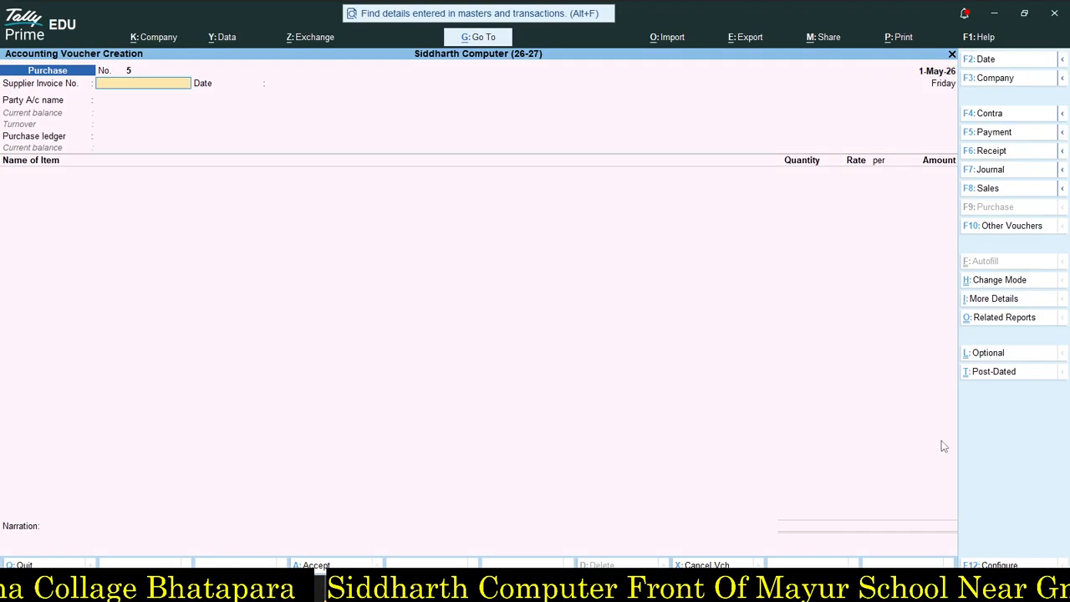
pyautogui.write('116')
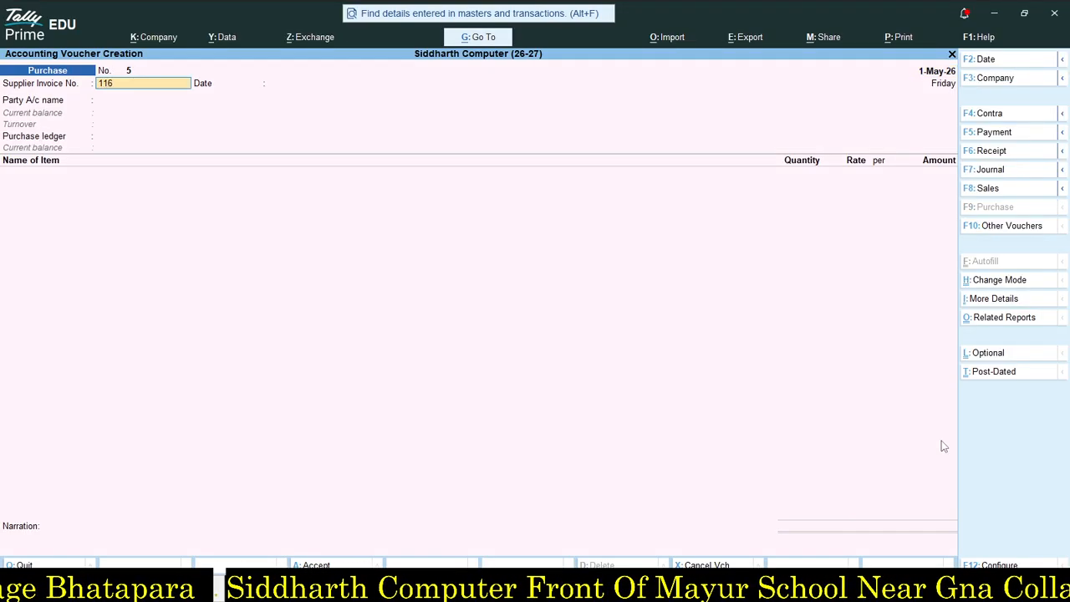
pyautogui.press('Return')
pyautogui.press('Return')
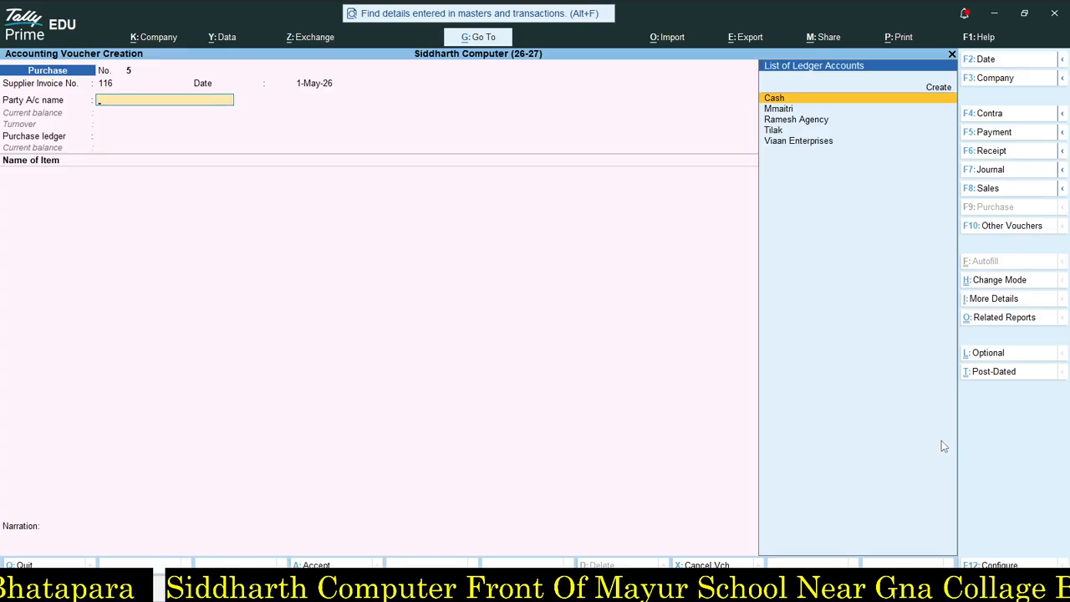
# Set Ramesh Agency as the party with its default receipt and party details, and Purchase as the purchase ledger.
pyautogui.press('Down')
pyautogui.press('Down')
pyautogui.press('Return')
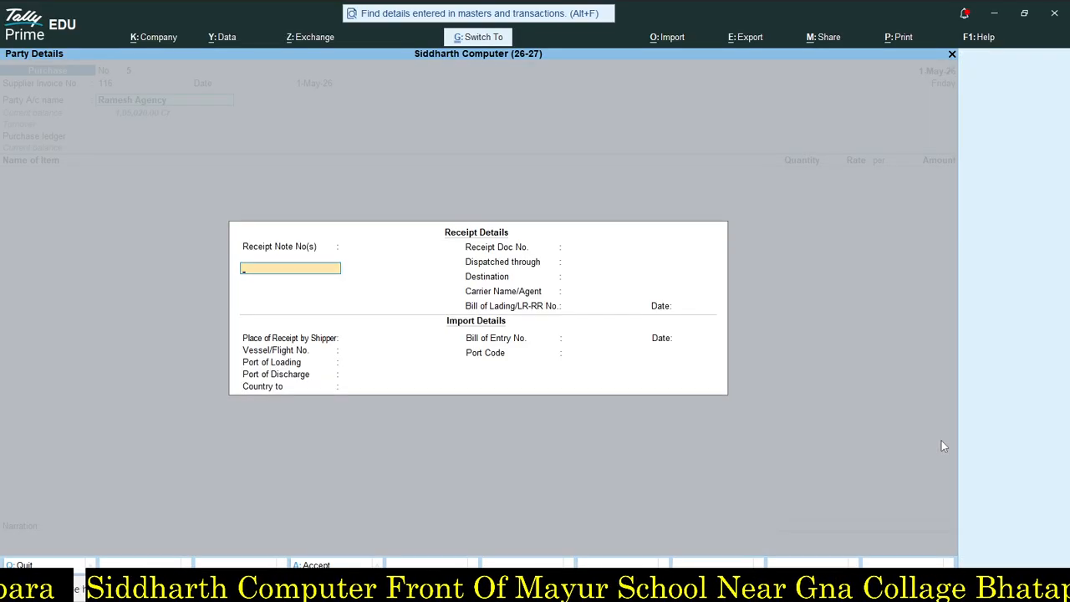
pyautogui.hotkey('ctrl', 'a')
pyautogui.hotkey('ctrl', 'a')
pyautogui.press('Return')
pyautogui.press('Return')
pyautogui.press('Return')
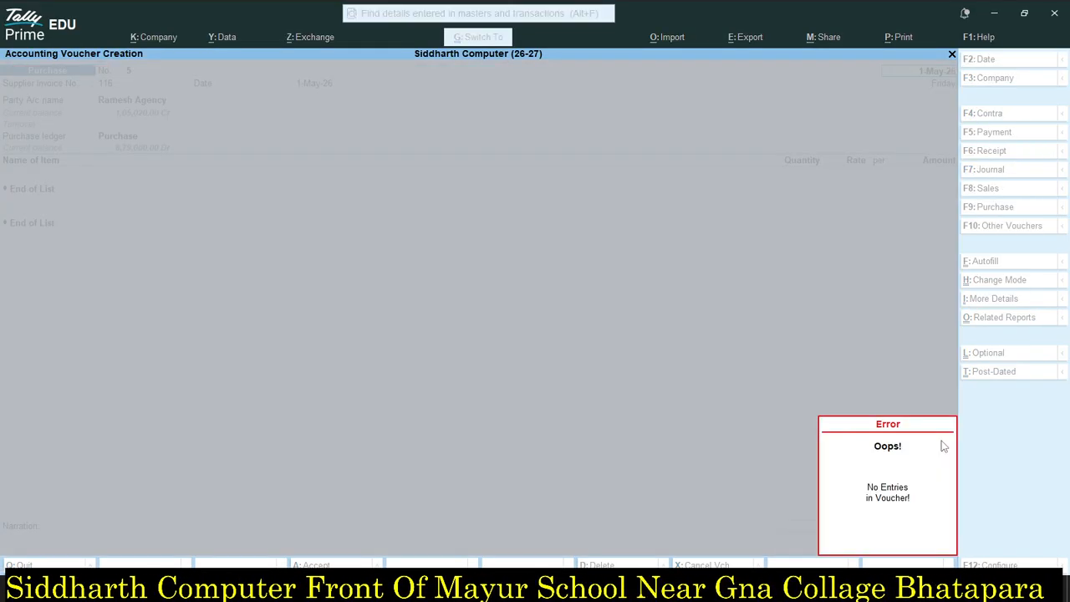
pyautogui.press('Return')
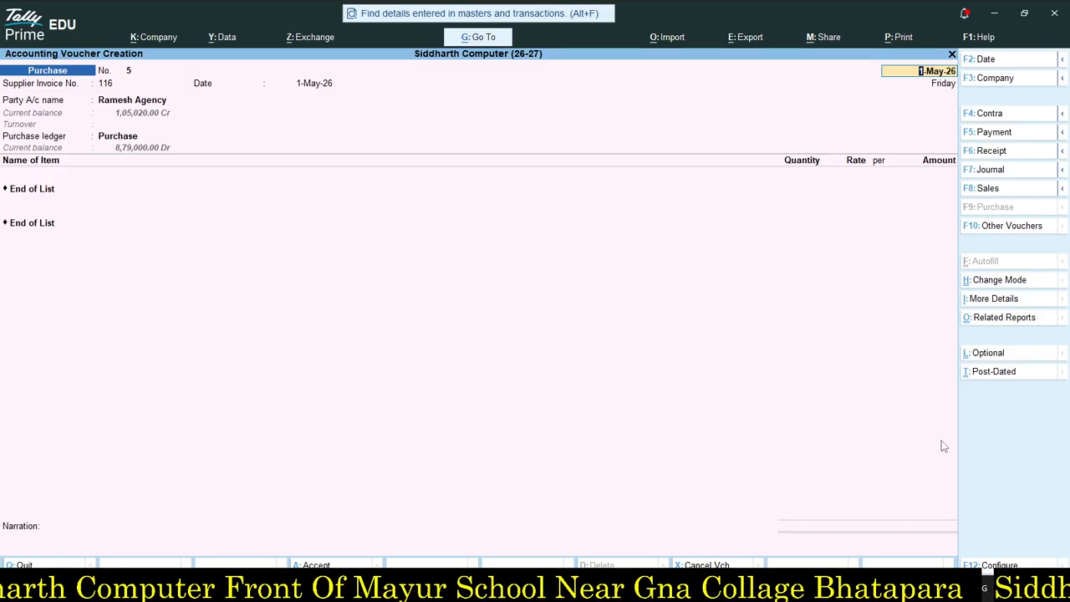
# Go through the purchase voucher header, receipt details and party details again, keeping every value, to reach the first item line.
pyautogui.press('Return')
pyautogui.press('Return')
pyautogui.press('Return')
pyautogui.press('Return')
pyautogui.press('Return')
pyautogui.press('Return')
pyautogui.press('Return')
pyautogui.press('Return')
pyautogui.press('Return')
pyautogui.press('Return')
pyautogui.press('Return')
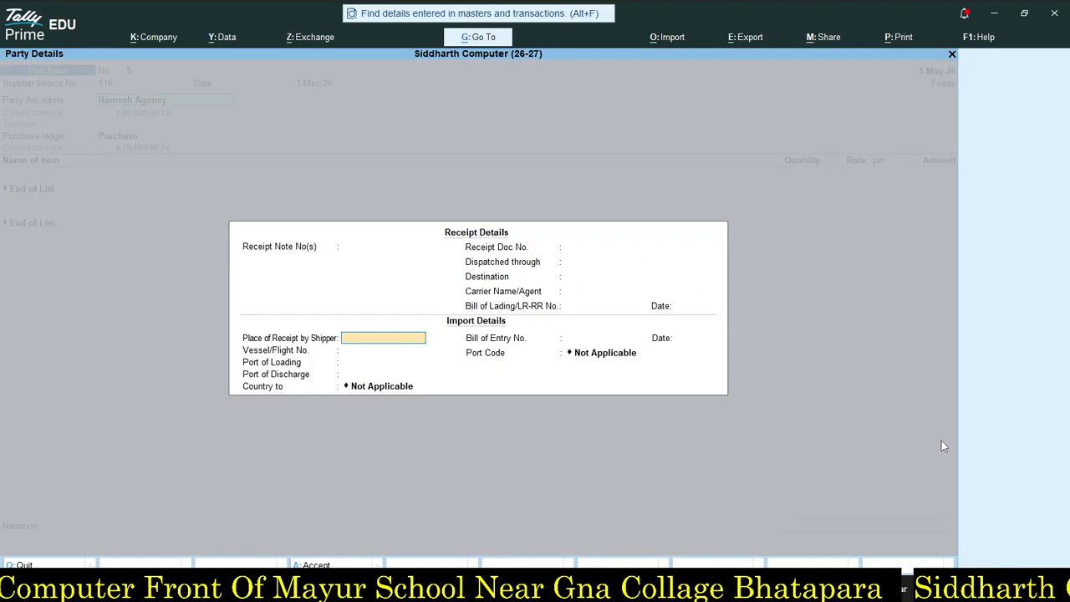
pyautogui.press('Return')
pyautogui.press('Return')
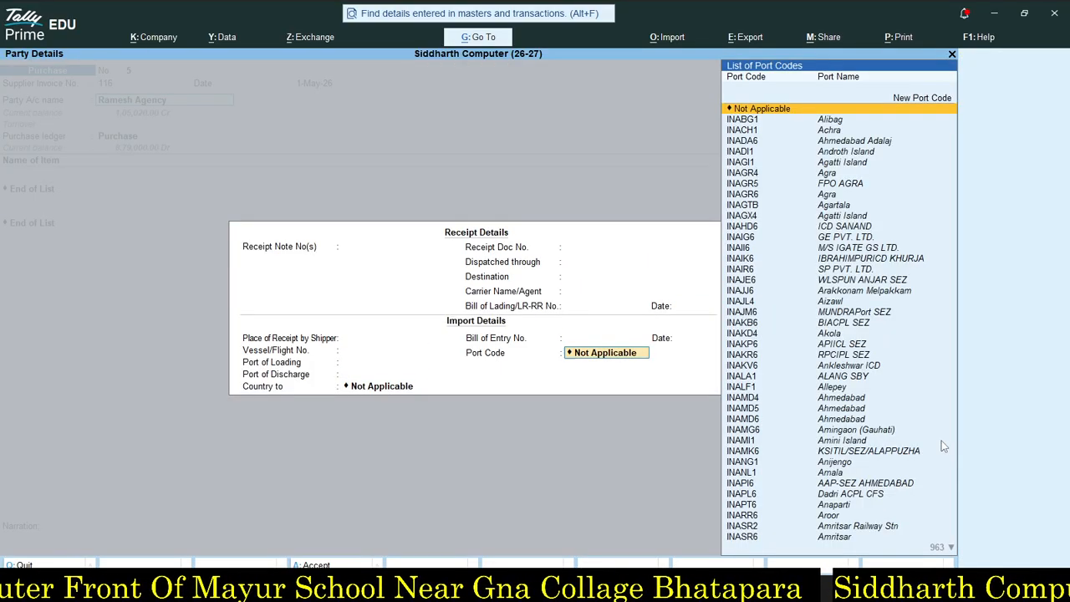
pyautogui.press('Return')
pyautogui.press('Return')
pyautogui.press('Return')
pyautogui.press('Return')
pyautogui.press('Return')
pyautogui.press('Return')
pyautogui.press('Return')
pyautogui.press('Return')
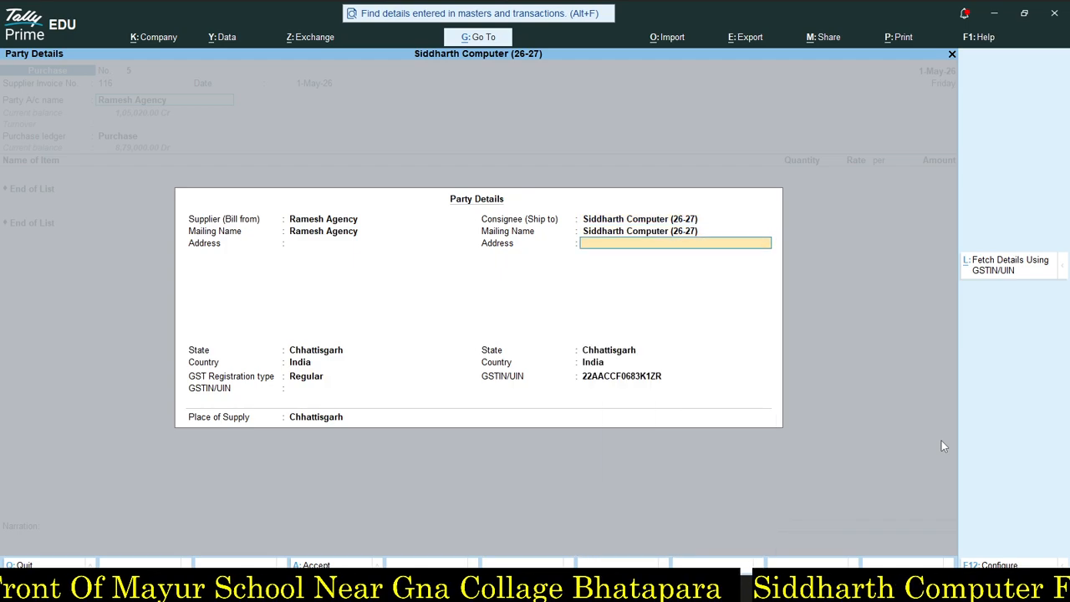
pyautogui.press('Return')
pyautogui.press('Return')
pyautogui.press('Return')
pyautogui.press('Return')
pyautogui.press('Return')
pyautogui.press('Return')
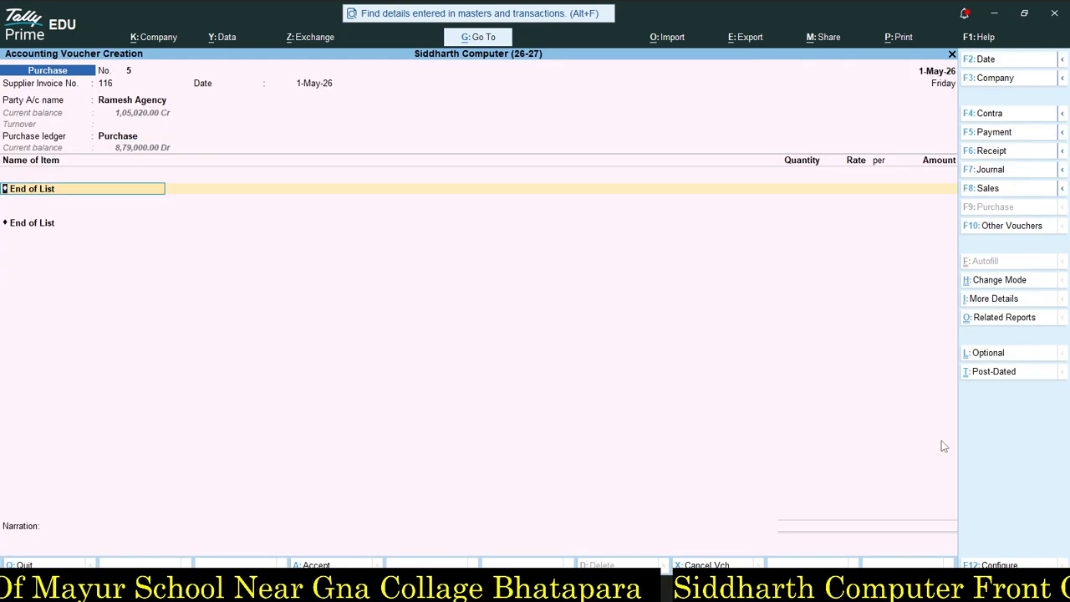
# Add 10 pcs of Hp Printer 1020 to the purchase voucher, accepting the prefilled standard rate, and finish the item list.
pyautogui.write('Hp')
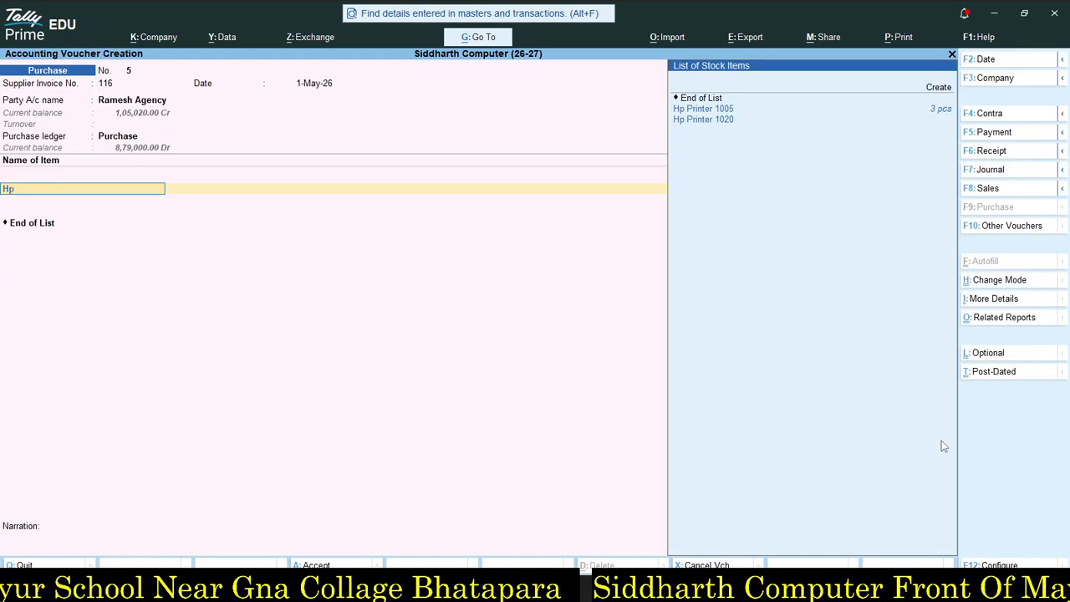
pyautogui.press('Down')
pyautogui.press('Down')
pyautogui.press('Return')
pyautogui.press('Return')
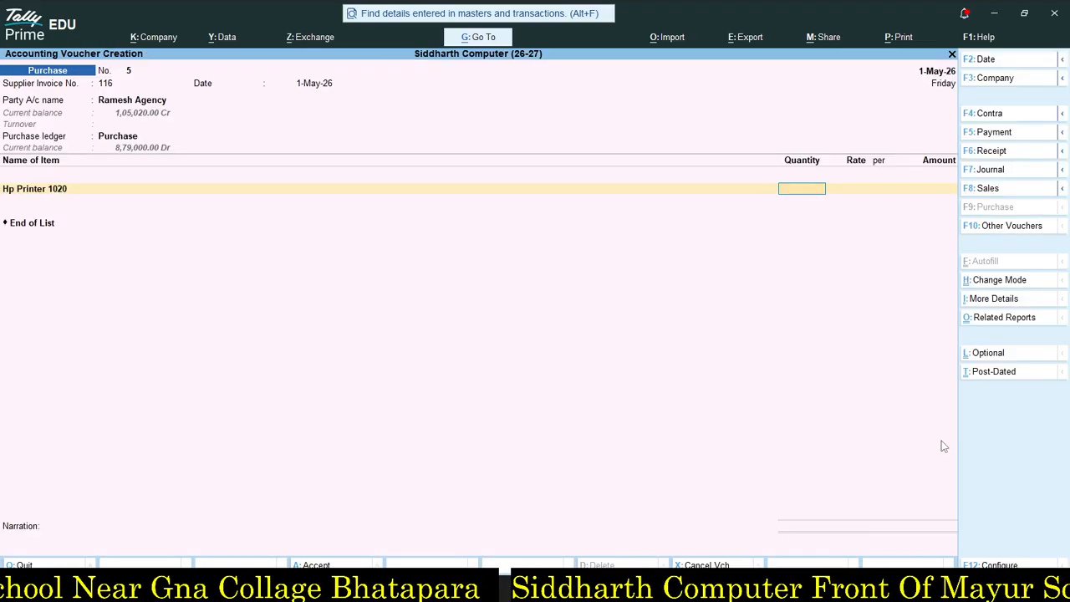
pyautogui.write('10')
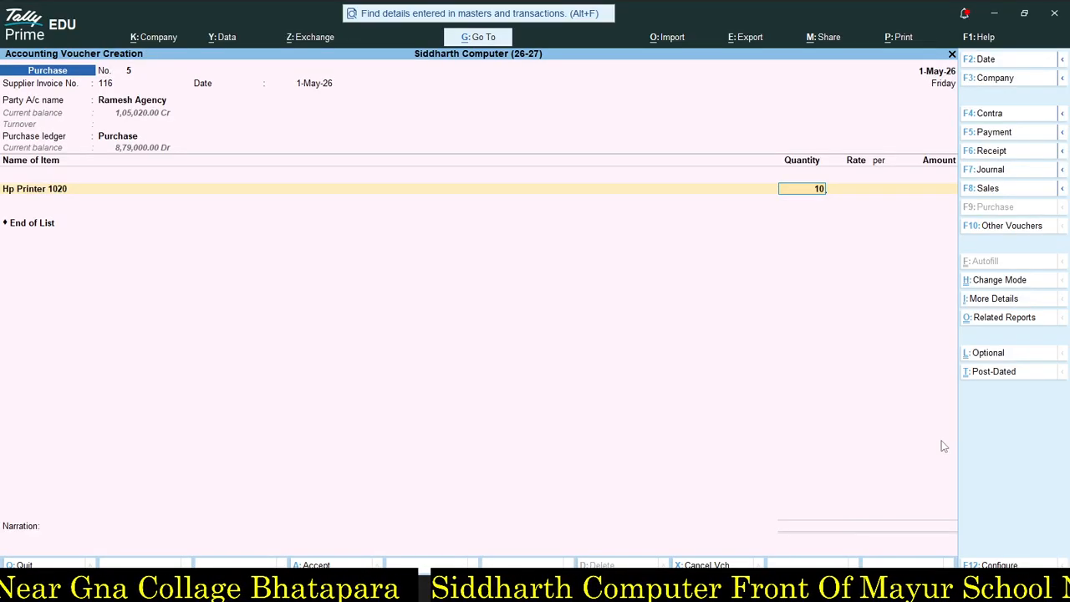
pyautogui.press('Return')
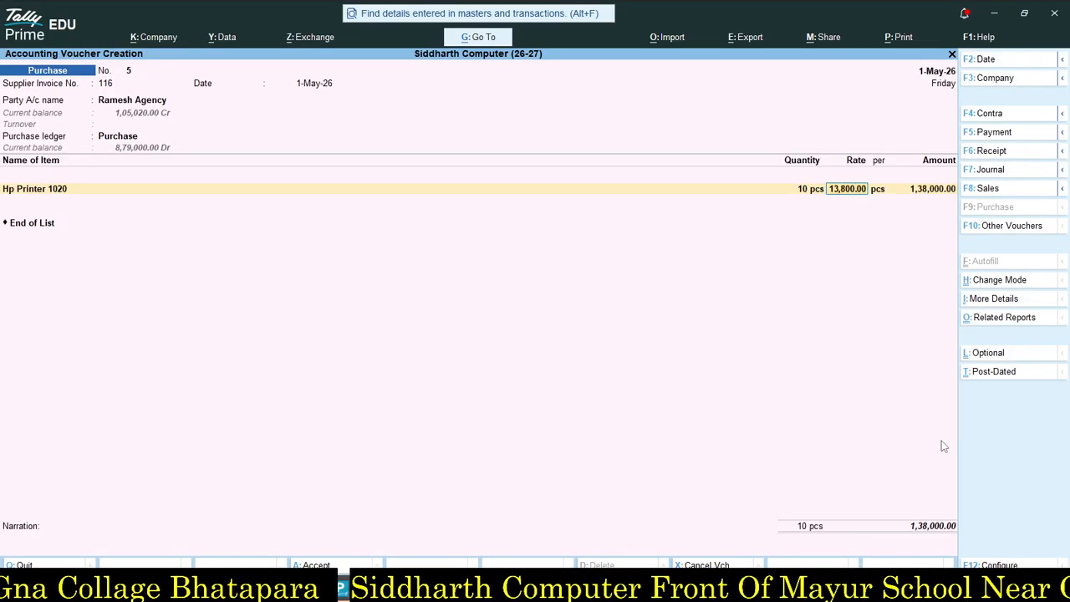
pyautogui.press('Return')
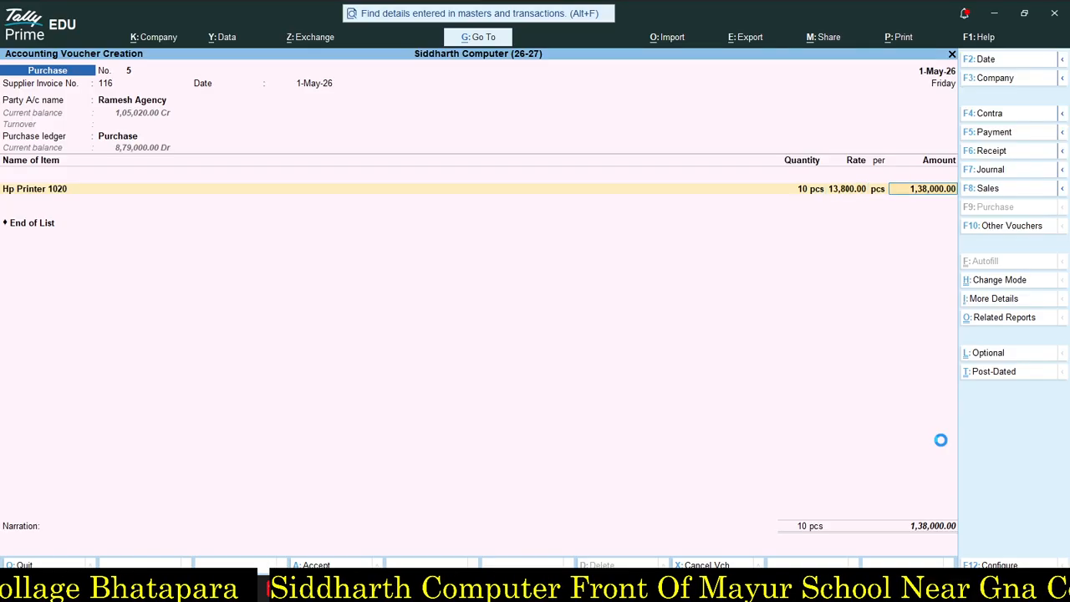
pyautogui.press('Return')
pyautogui.press('Return')
pyautogui.press('Return')
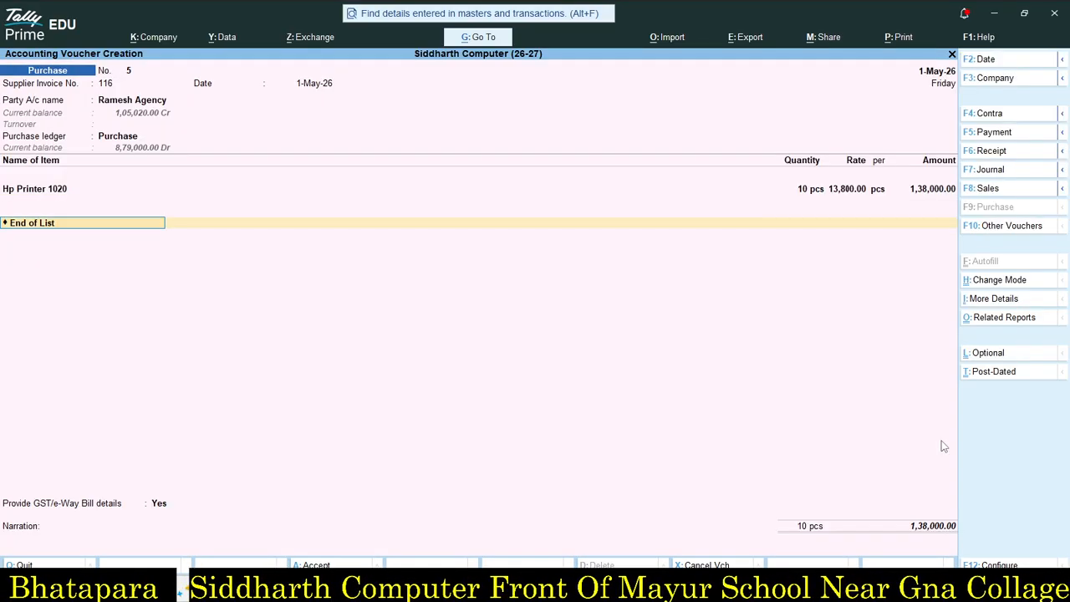
# Add the Cgst and Sgst ledgers below the printer item and save the purchase voucher.
pyautogui.write('cg')
pyautogui.press('Return')
pyautogui.press('Return')
pyautogui.write('sg')
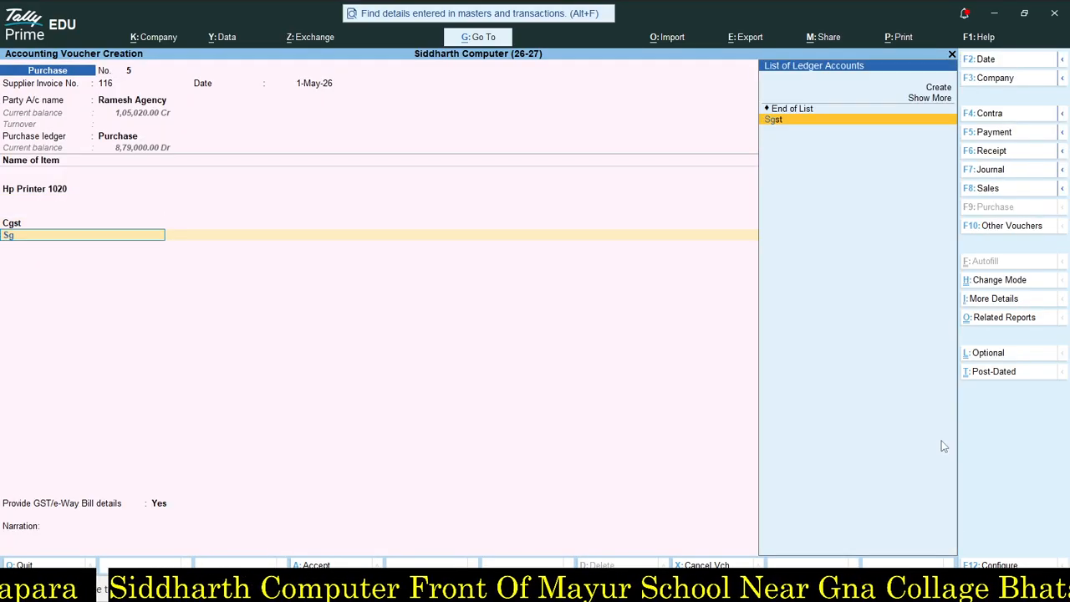
pyautogui.press('Return')
pyautogui.press('Return')
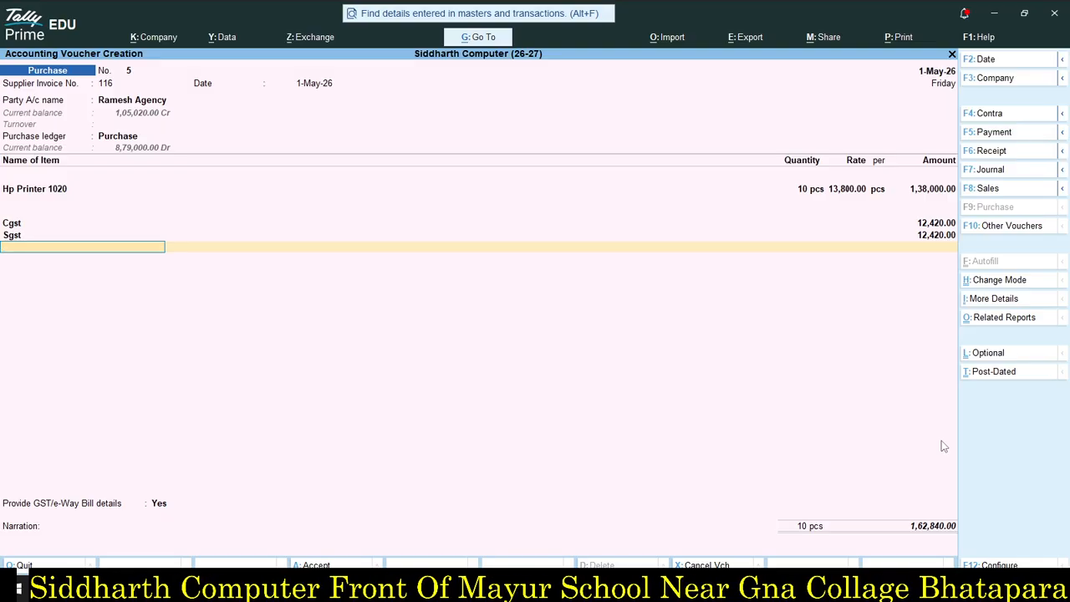
pyautogui.hotkey('ctrl', 'a')
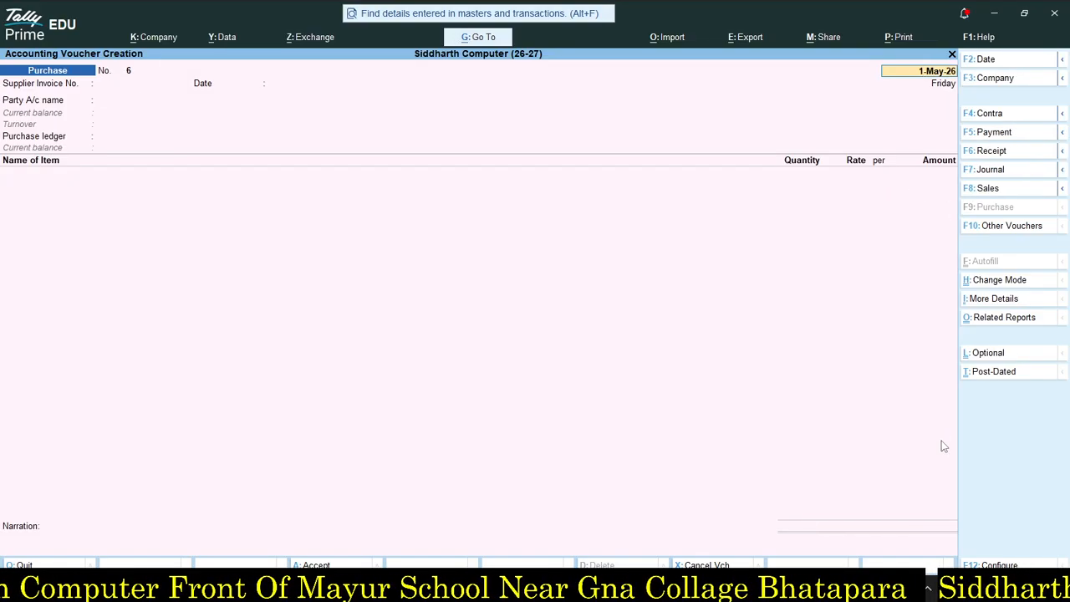
# Start a sales voucher dated 2-May-26, leaving the reference number blank and setting the reference date to 2-May-26.
pyautogui.press('F8')
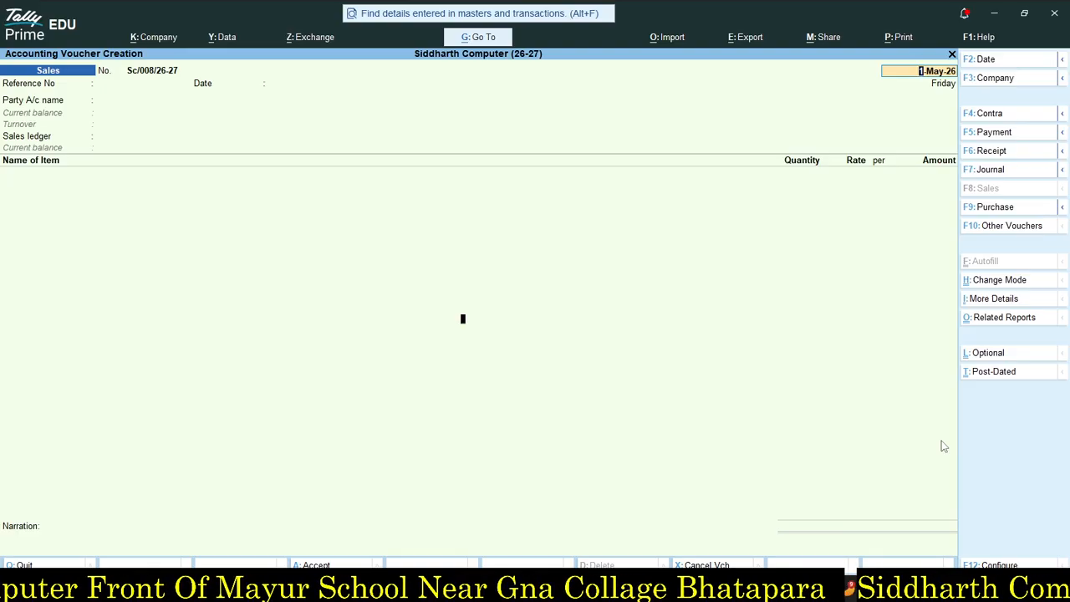
pyautogui.press('F2')
pyautogui.write('2')
pyautogui.press('Return')
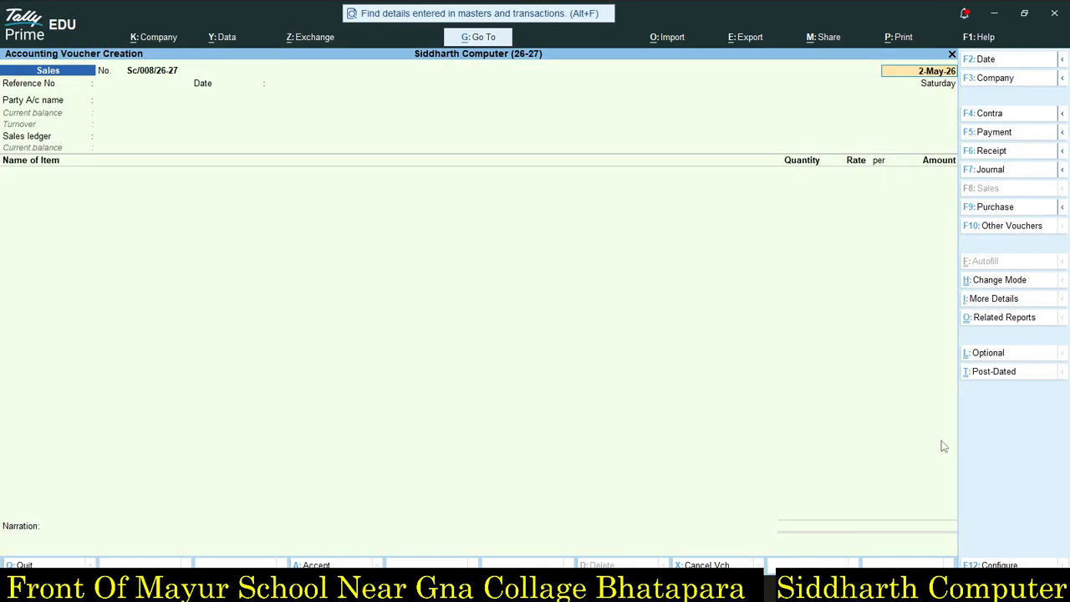
pyautogui.press('Return')
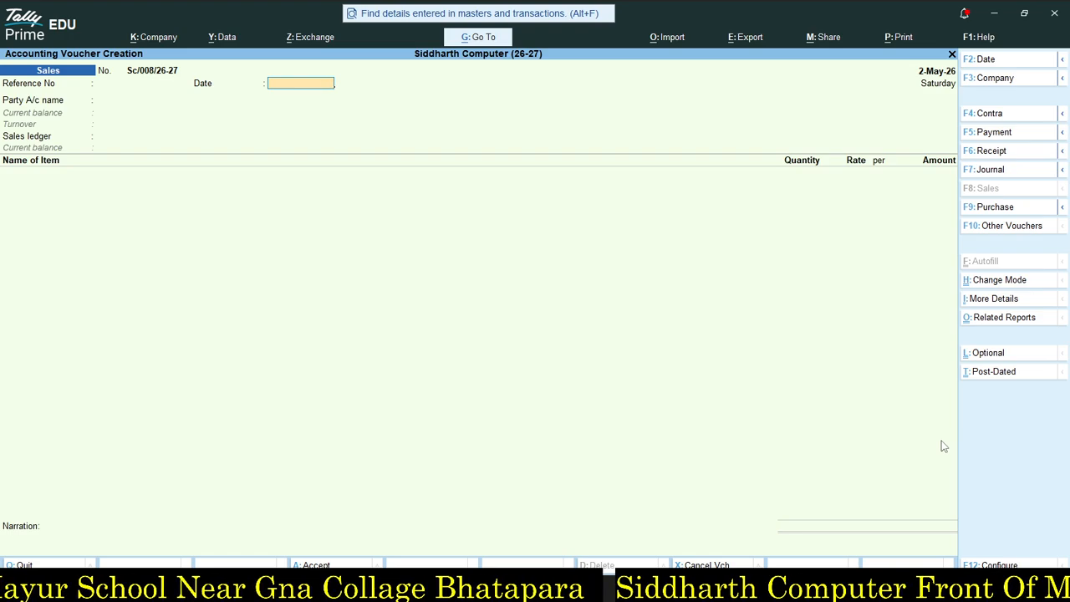
pyautogui.write('2')
pyautogui.press('Return')
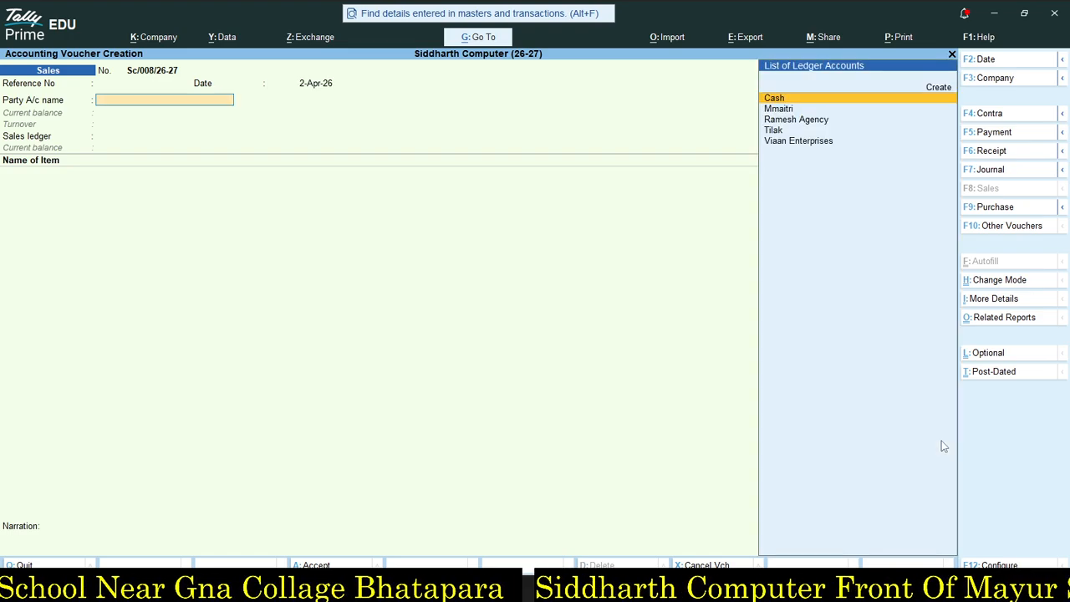
pyautogui.press('BackSpace')
pyautogui.write('2')
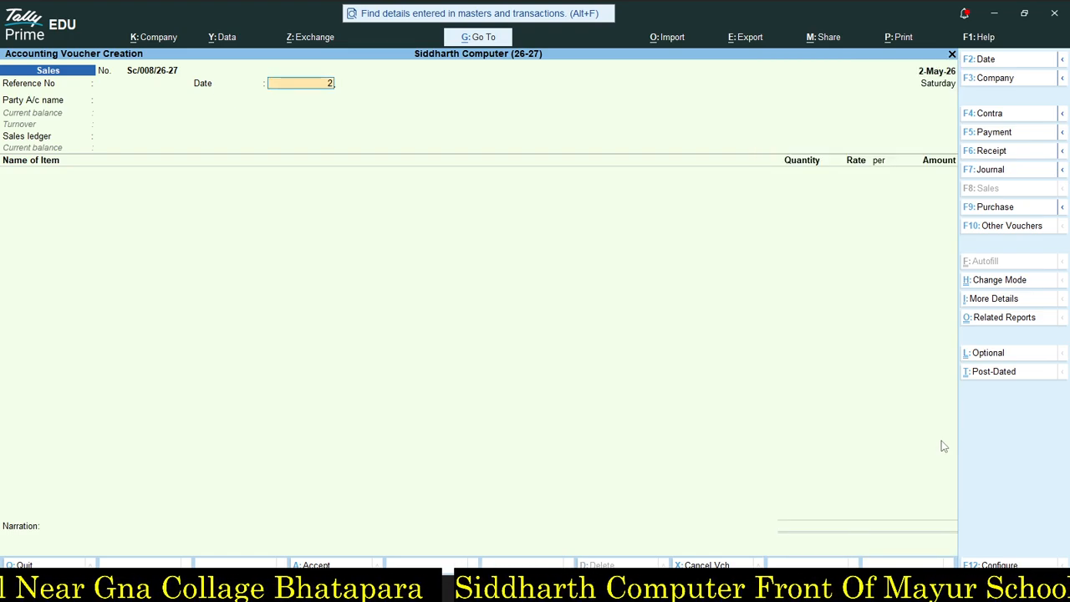
pyautogui.write('may')
pyautogui.press('Return')
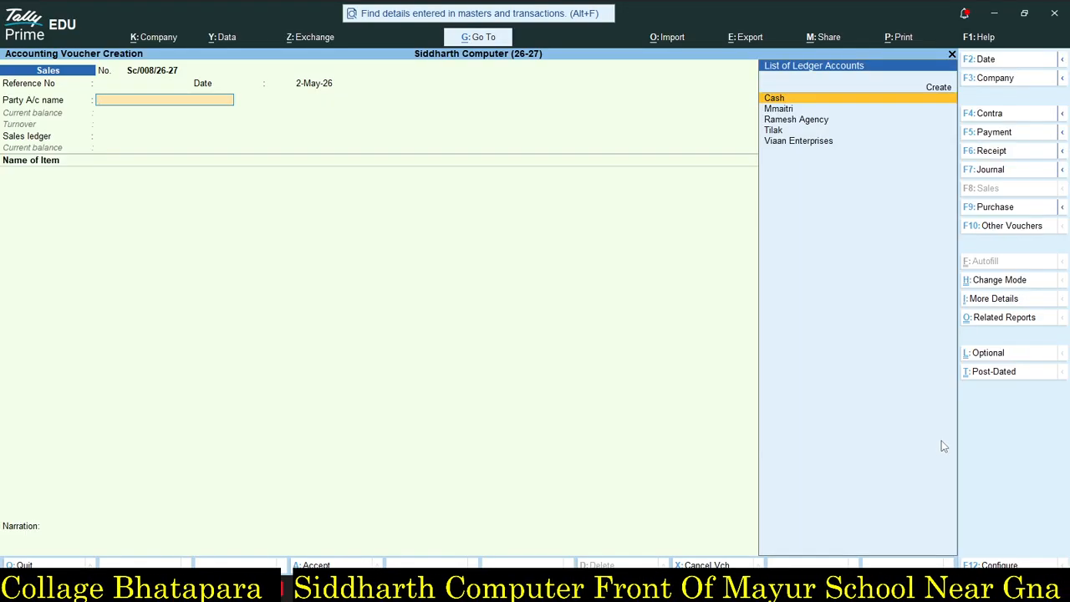
# Select Cash as the sales party and leave the dispatch and export details blank.
pyautogui.press('Return')
pyautogui.press('Return')
pyautogui.press('Return')
pyautogui.press('Return')
pyautogui.press('Return')
pyautogui.press('Return')
pyautogui.press('Return')
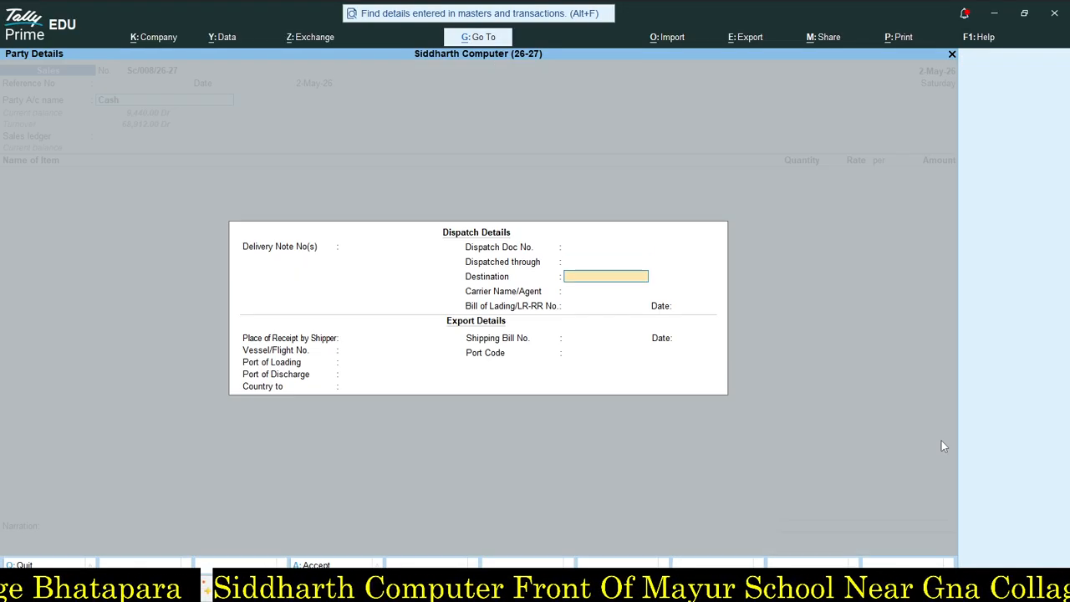
pyautogui.press('Return')
pyautogui.press('Return')
pyautogui.press('Return')
pyautogui.press('Return')
pyautogui.press('Return')
pyautogui.press('Return')
pyautogui.press('Return')
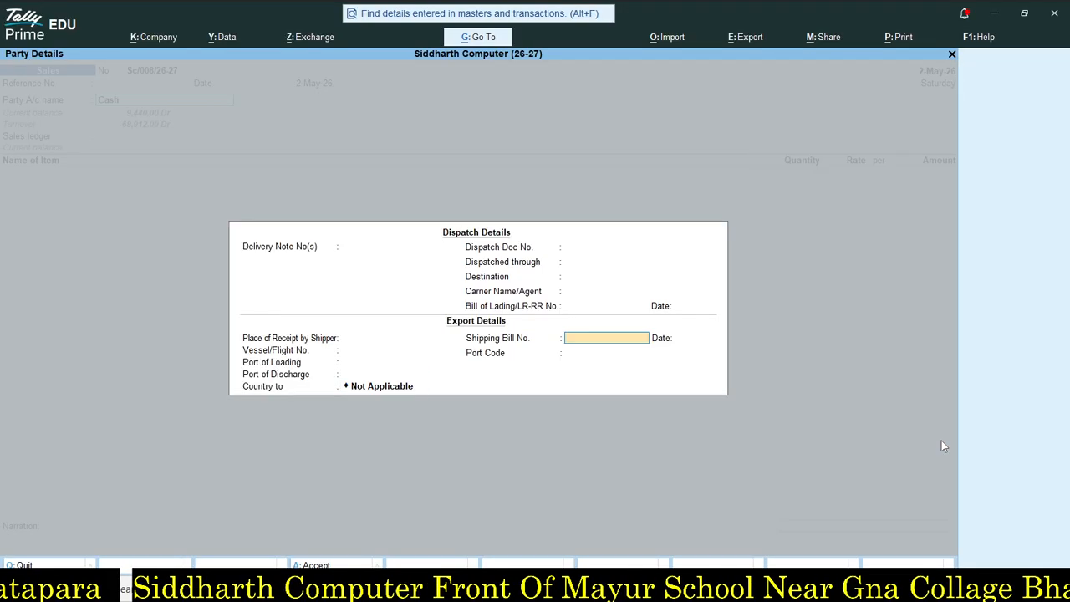
pyautogui.press('Return')
pyautogui.press('Return')
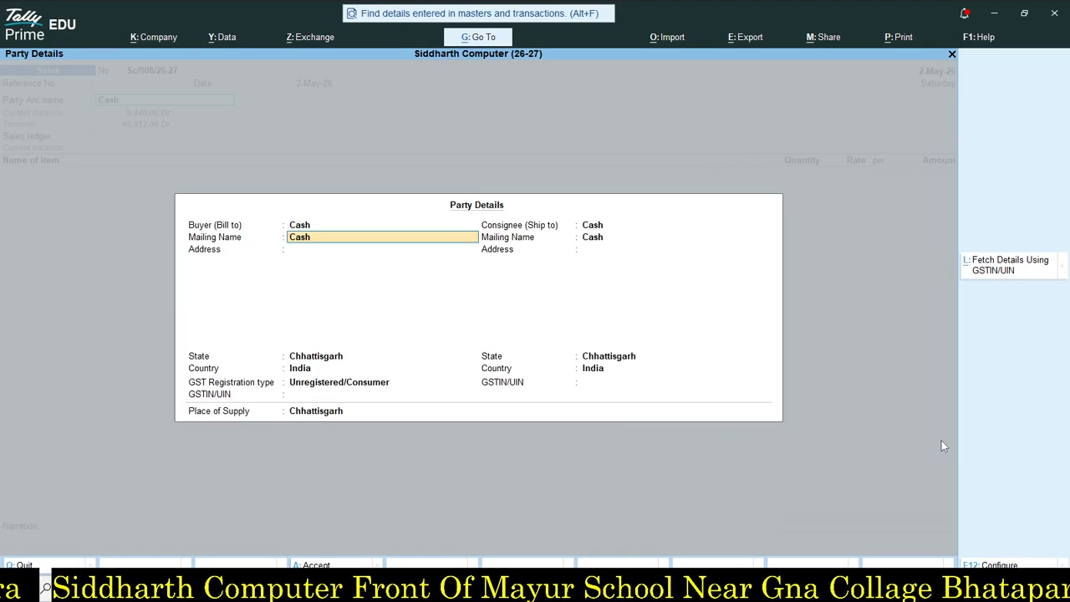
# Enter the customer's full name as a new buyer, keeping Cash as consignee and accepting the remaining party details.
pyautogui.press('BackSpace')
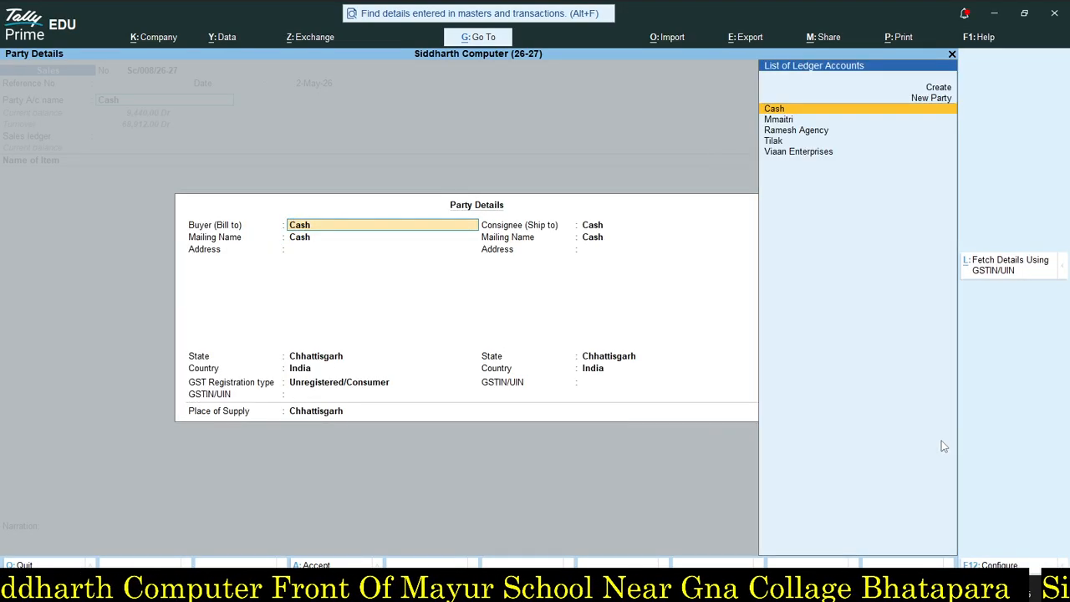
pyautogui.write('Rahul Kumar')
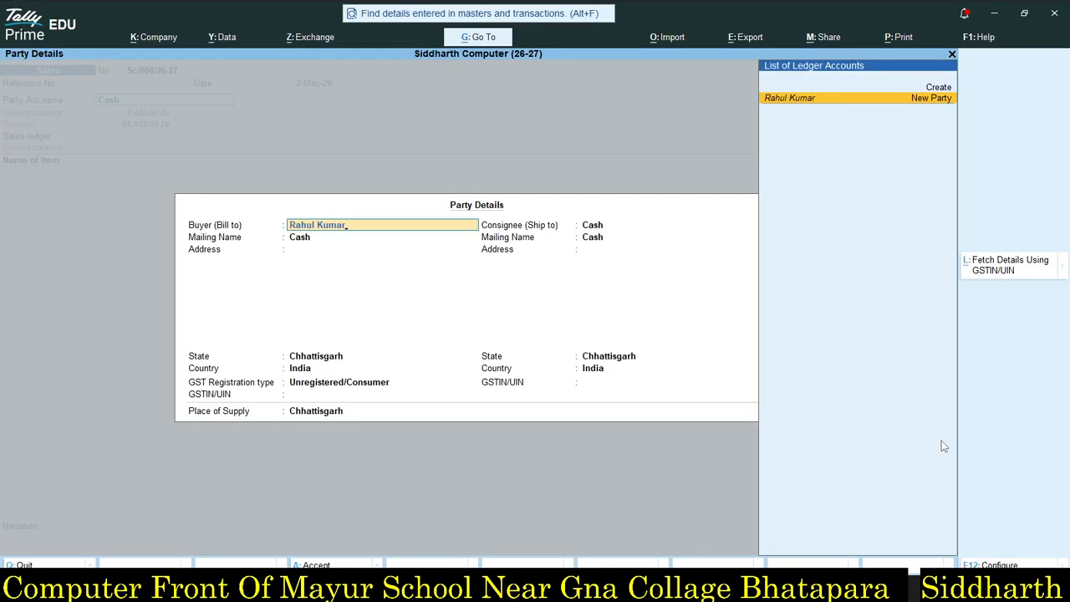
pyautogui.press('Return')
pyautogui.press('Return')
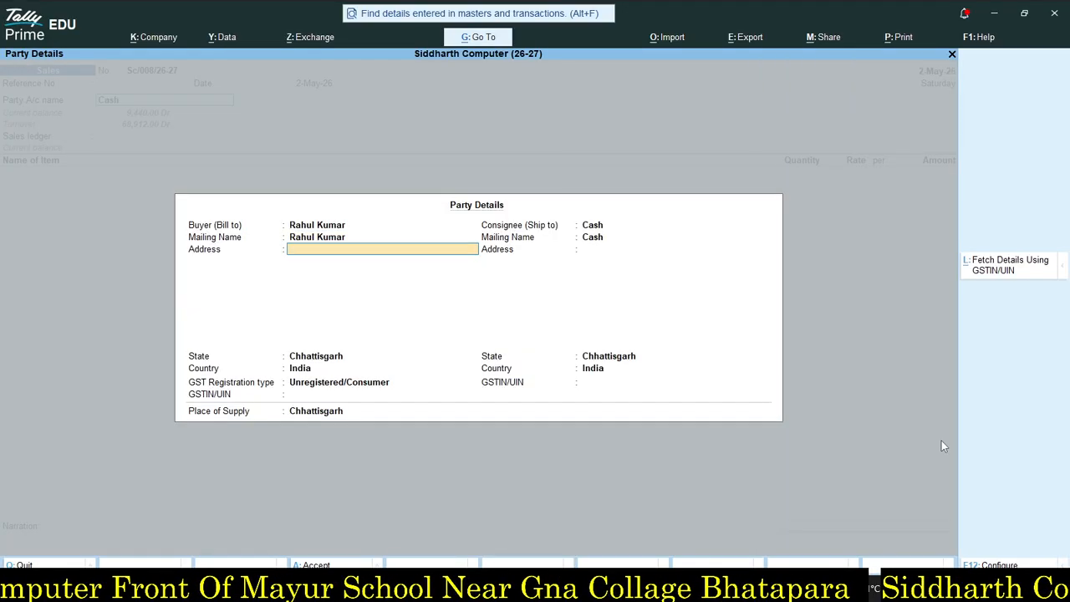
pyautogui.press('Return')
pyautogui.press('Return')
pyautogui.press('Return')
pyautogui.press('Return')
pyautogui.press('Return')
pyautogui.press('Return')
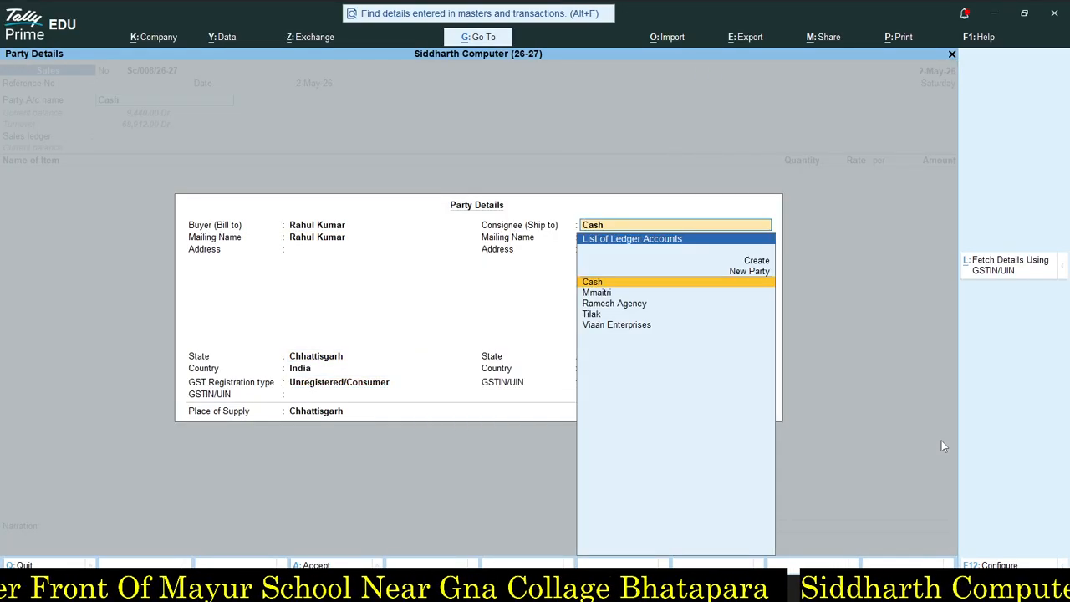
pyautogui.press('Return')
pyautogui.press('Return')
pyautogui.press('Return')
pyautogui.press('Return')
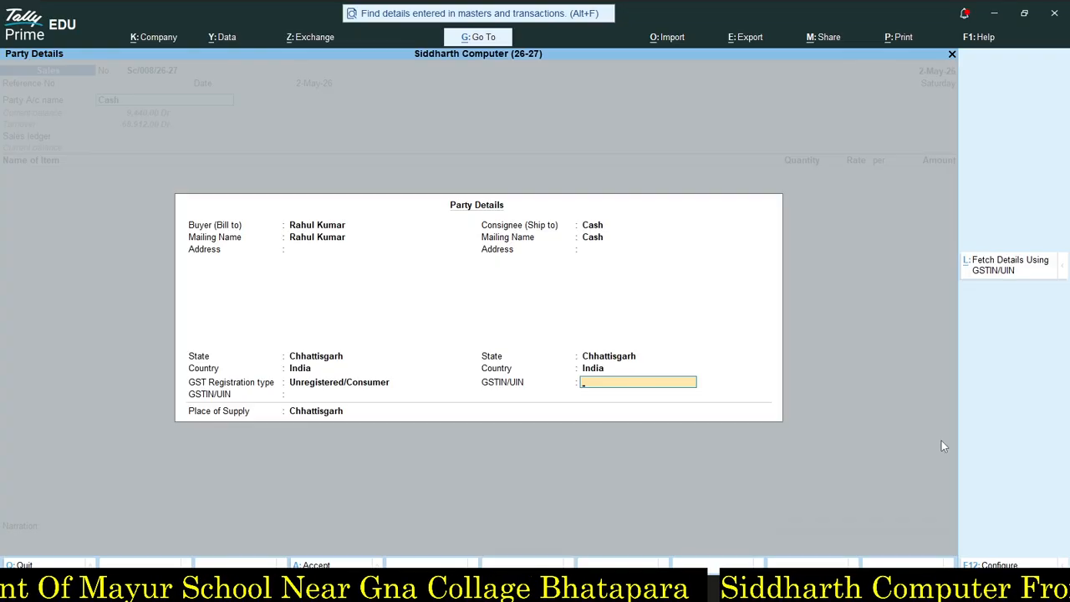
pyautogui.press('Return')
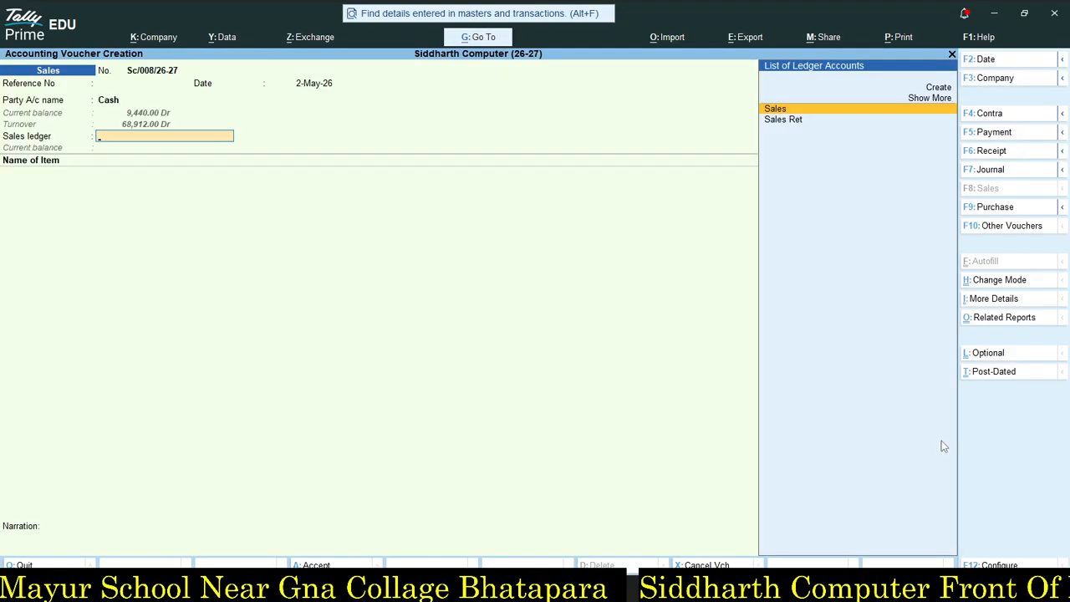
# Choose the Sales ledger and add 3 pcs of Hp Printer 1020, accepting the preset rate of 16,400.00 per pcs.
pyautogui.press('Return')
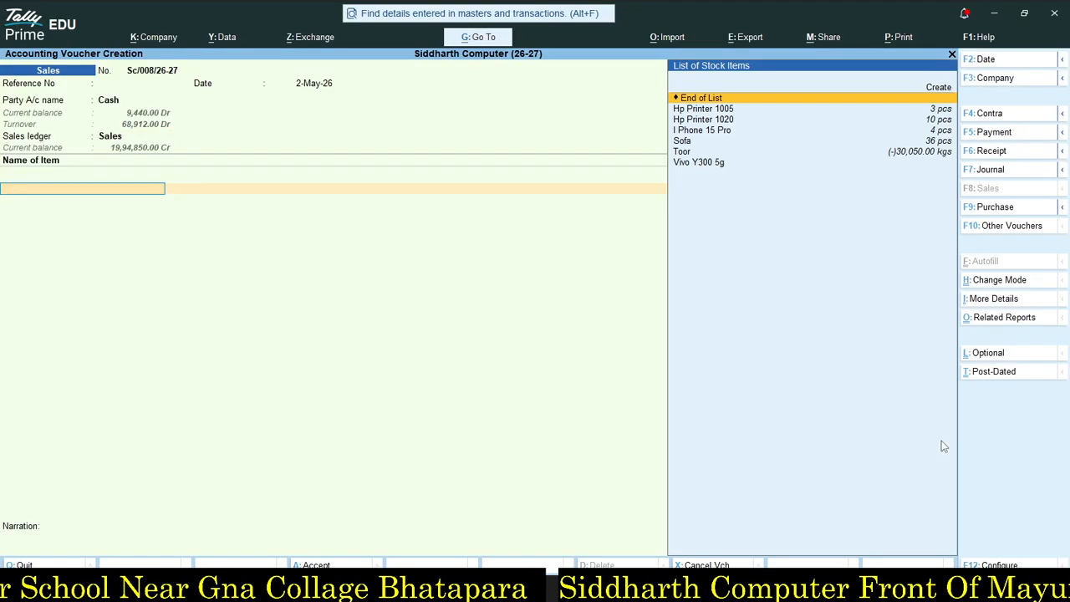
pyautogui.press('Down')
pyautogui.press('Down')
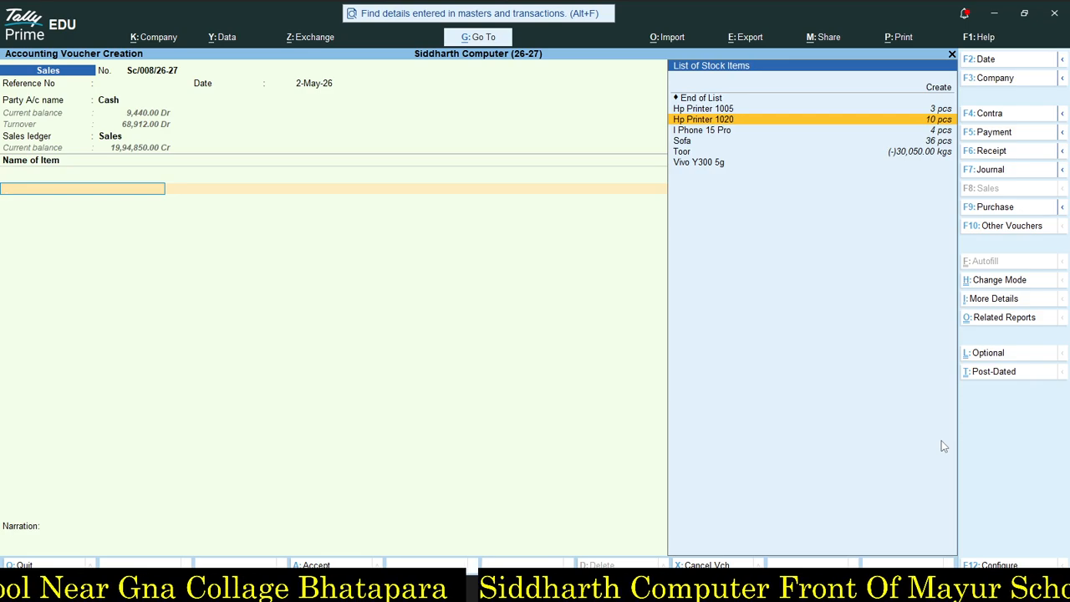
pyautogui.press('Return')
pyautogui.press('Return')
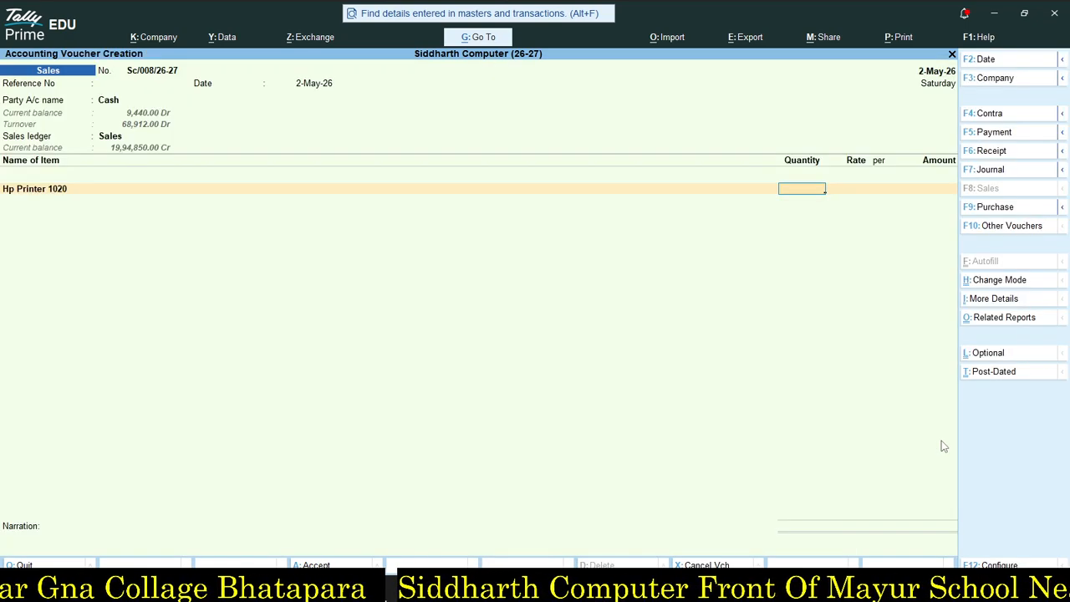
pyautogui.write('3')
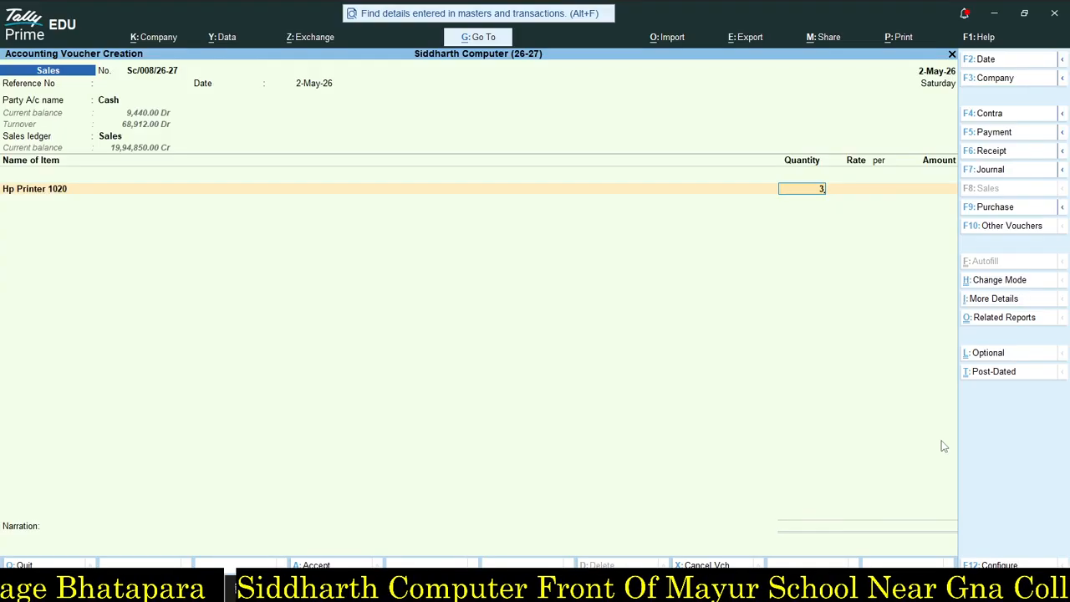
pyautogui.press('Return')
pyautogui.press('Return')
pyautogui.press('Return')
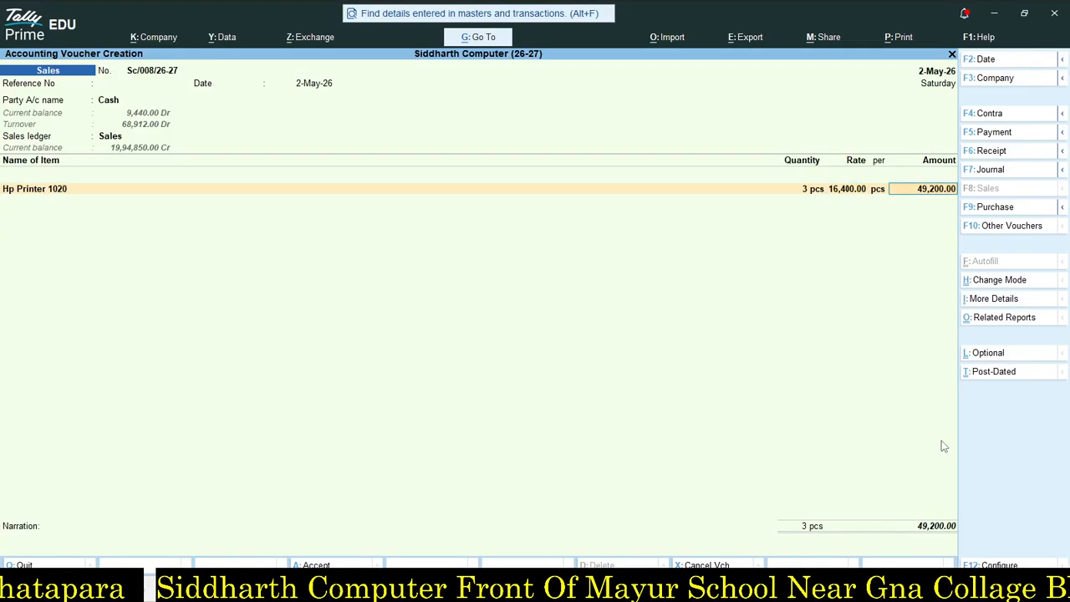
pyautogui.press('Return')
pyautogui.press('Return')
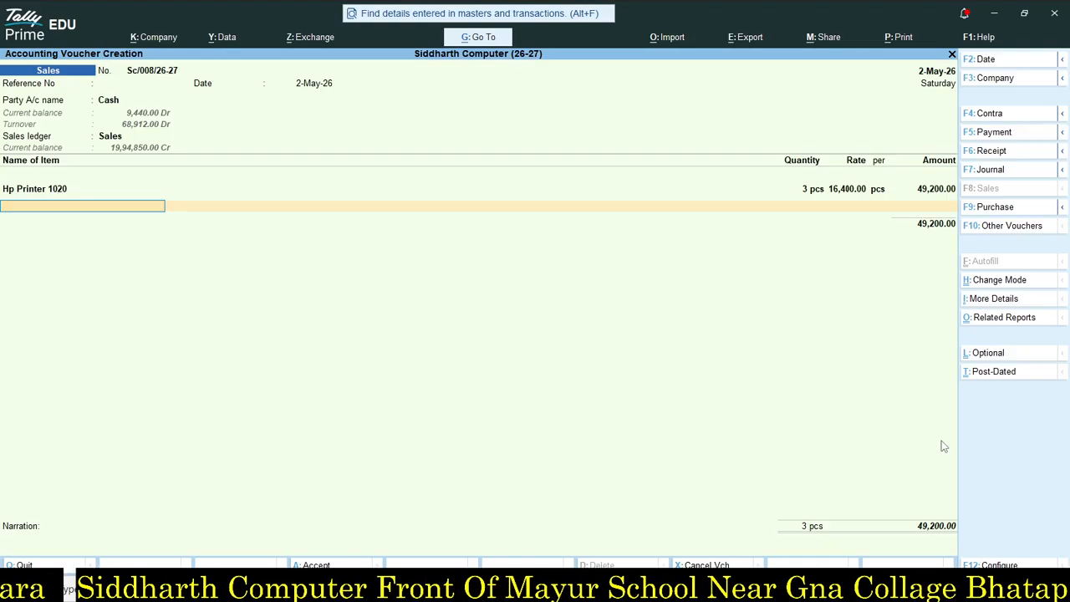
# End the item list and add the Cgst and Sgst ledgers below the printer item in the sales voucher.
pyautogui.press('Return')
pyautogui.write('Cg')
pyautogui.press('Return')
pyautogui.press('Return')
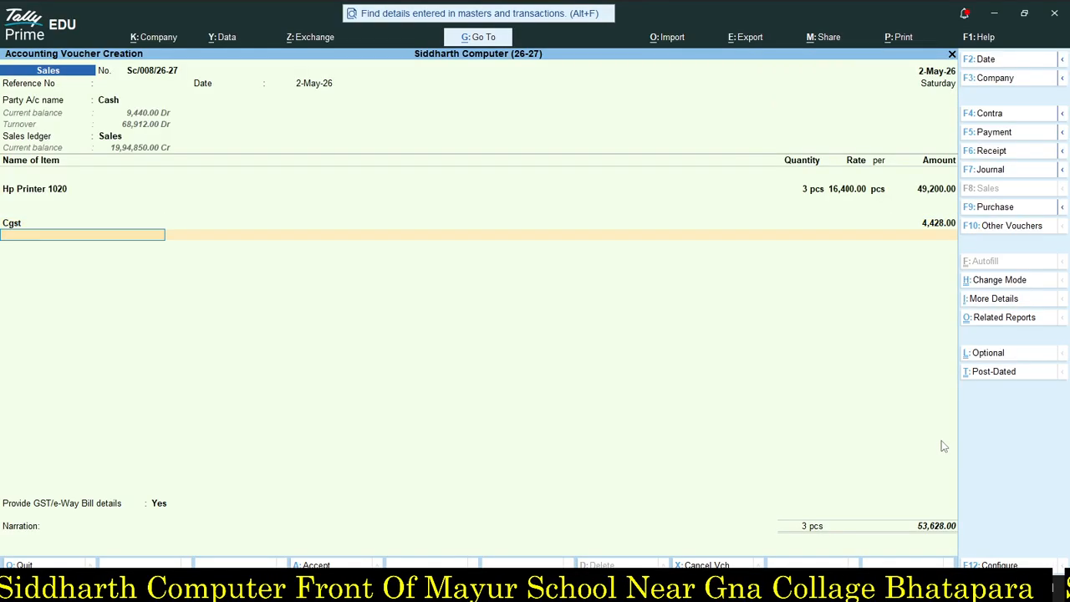
pyautogui.write('Sg')
pyautogui.press('Return')
pyautogui.press('Return')
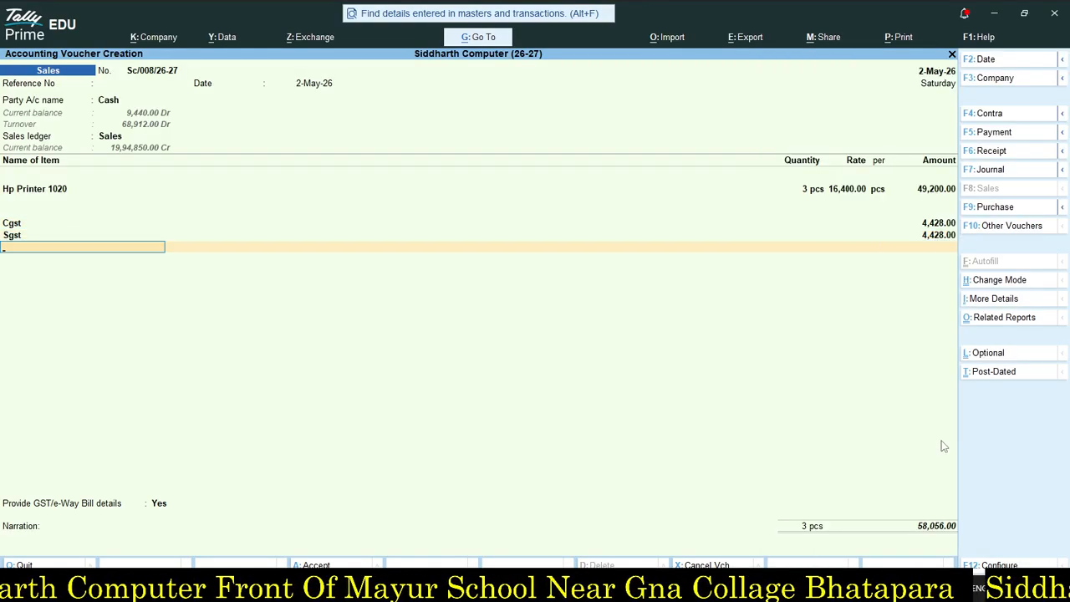
# Save the sales voucher, agreeing to send its details for e-Way Bill generation, and leave voucher entry.
pyautogui.press('ctrl')
pyautogui.hotkey('ctrl', 'a')
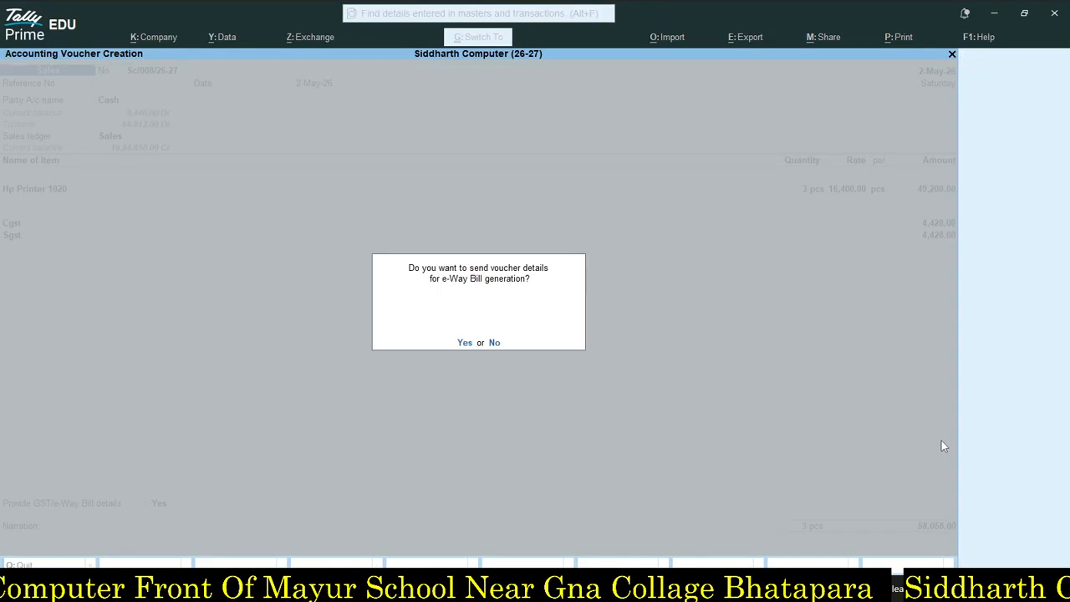
pyautogui.press('y')
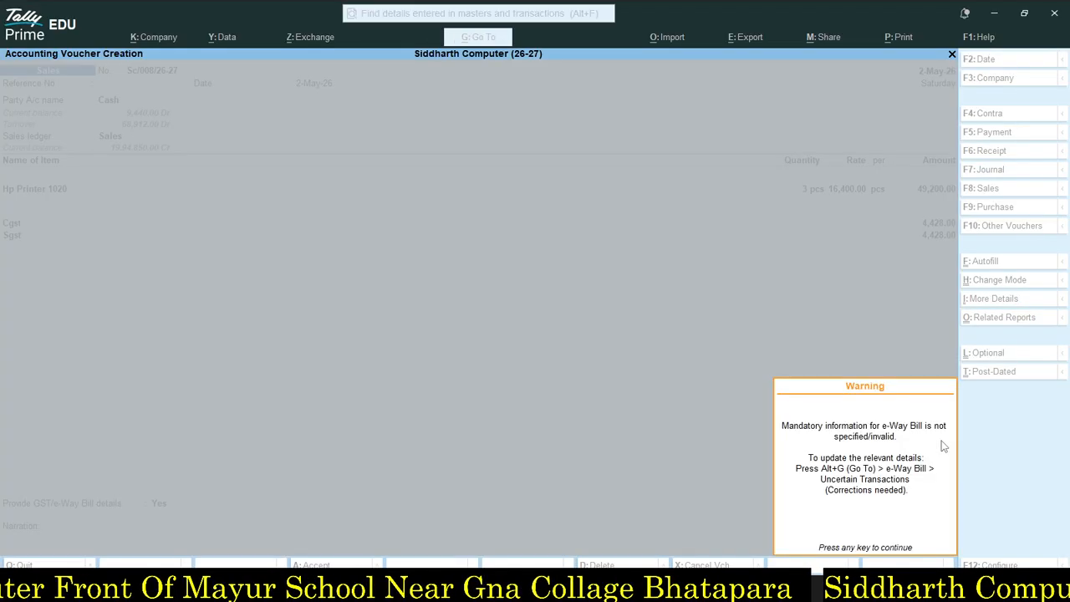
pyautogui.press('Return')
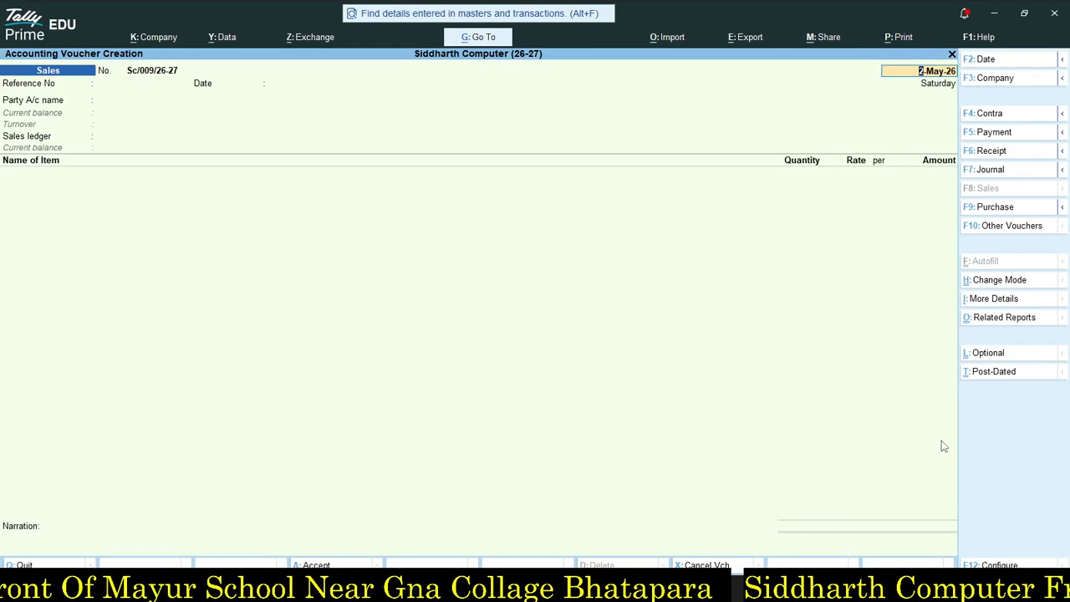
pyautogui.press('BackSpace')
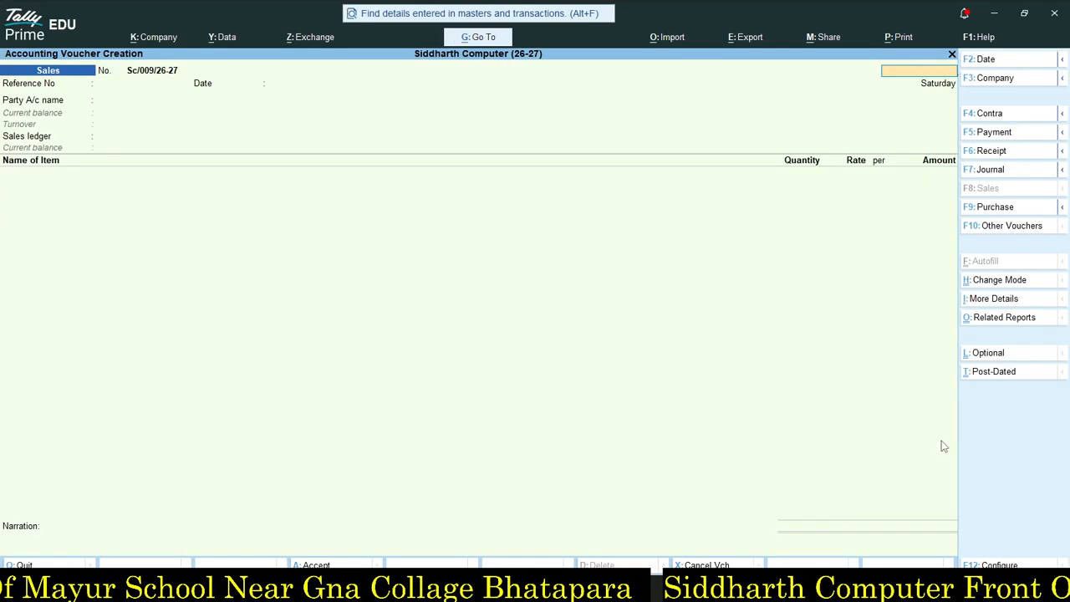
pyautogui.press('Escape')
pyautogui.press('y')
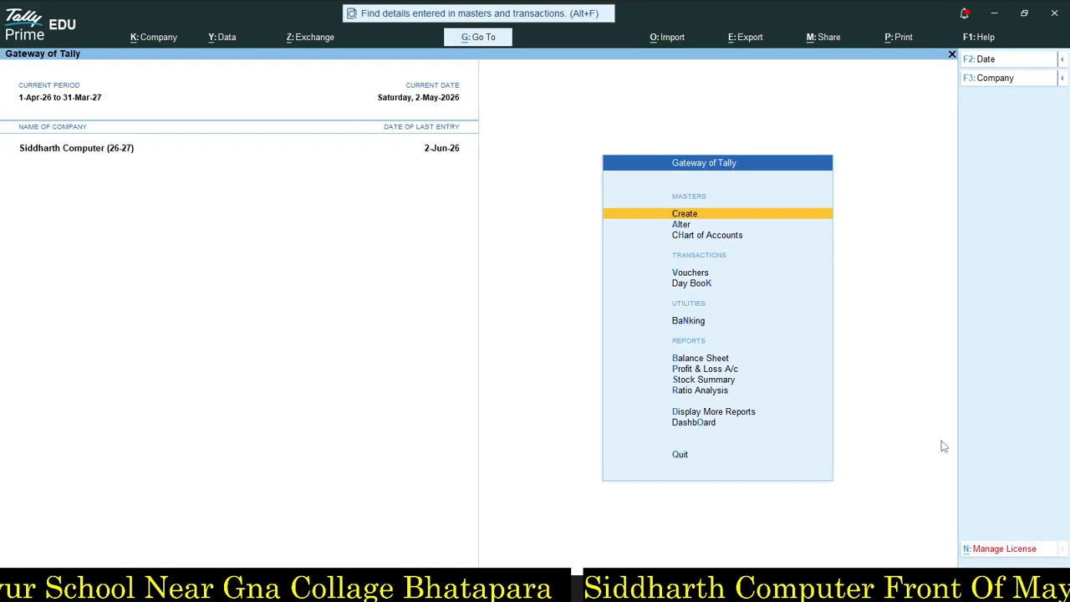
# Open the Stock Summary report and drill down into the Printer group.
pyautogui.press('Down')
pyautogui.press('Down')
pyautogui.press('Down')
pyautogui.press('Down')
pyautogui.press('Down')
pyautogui.press('Down')
pyautogui.press('Down')
pyautogui.press('Down')
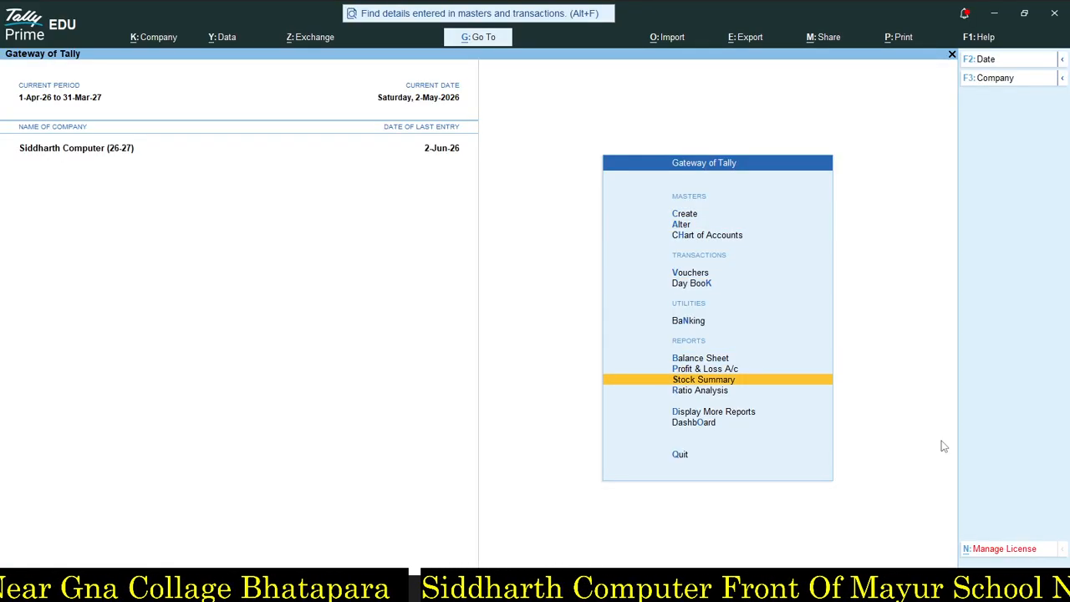
pyautogui.press('Return')
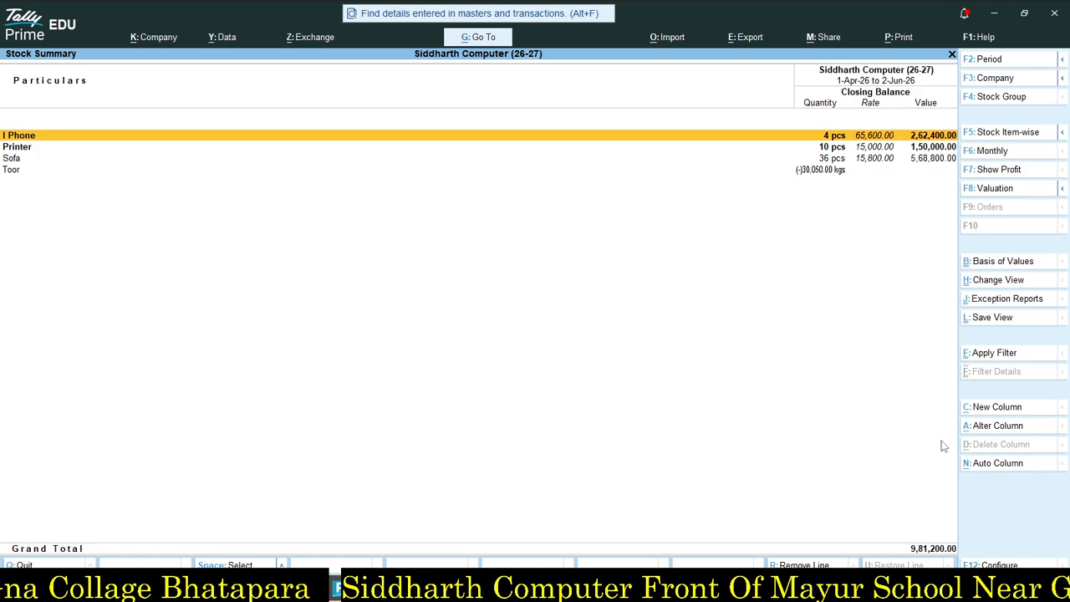
pyautogui.press('Down')
pyautogui.press('Return')
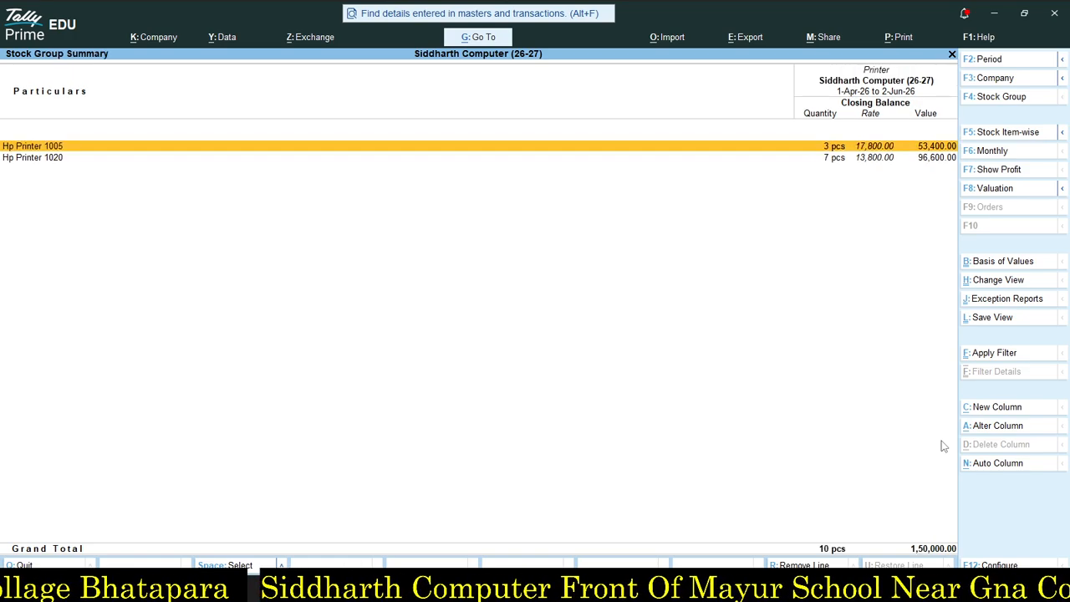
# Drill down into Hp Printer 1020 and list its stock vouchers for May.
pyautogui.press('Down')
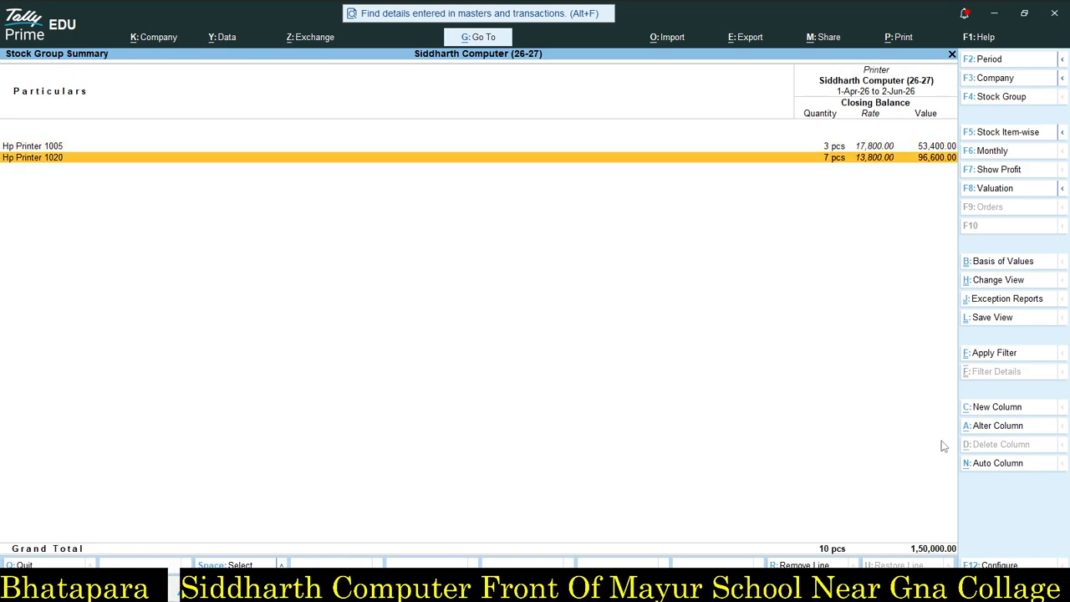
pyautogui.press('Return')
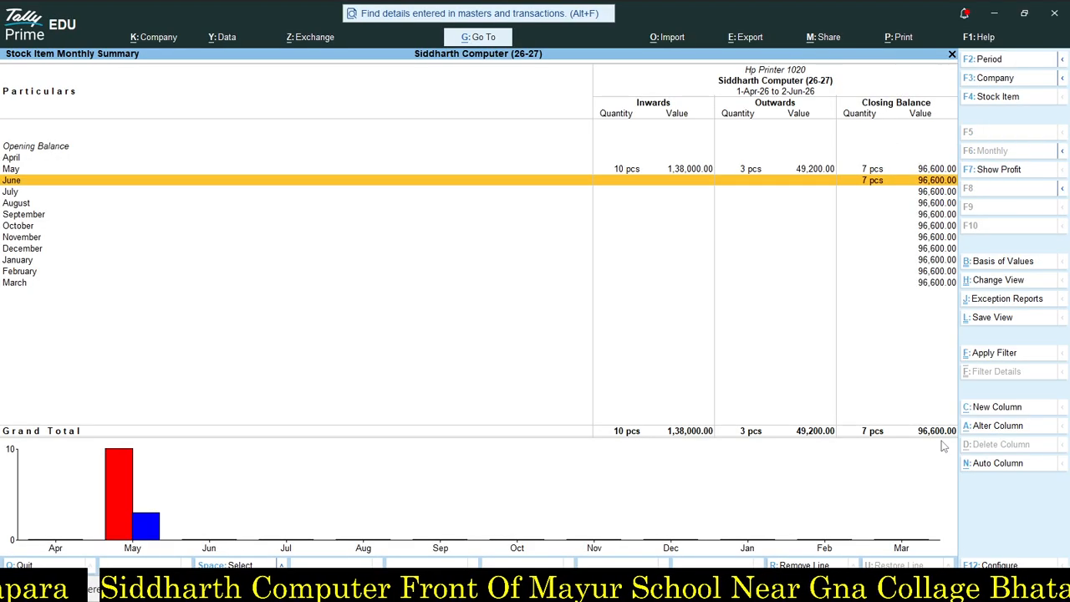
pyautogui.press('Up')
pyautogui.press('Return')
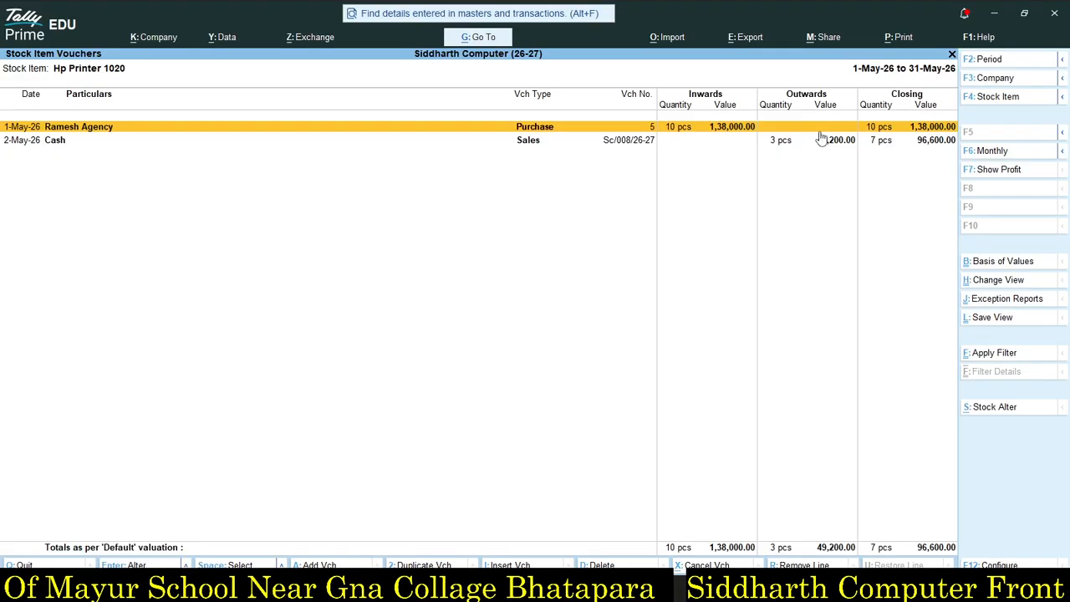
# Review the Ramesh Agency purchase voucher and the Cash sales voucher for Hp Printer 1020, closing each without changes.
pyautogui.press('Return')
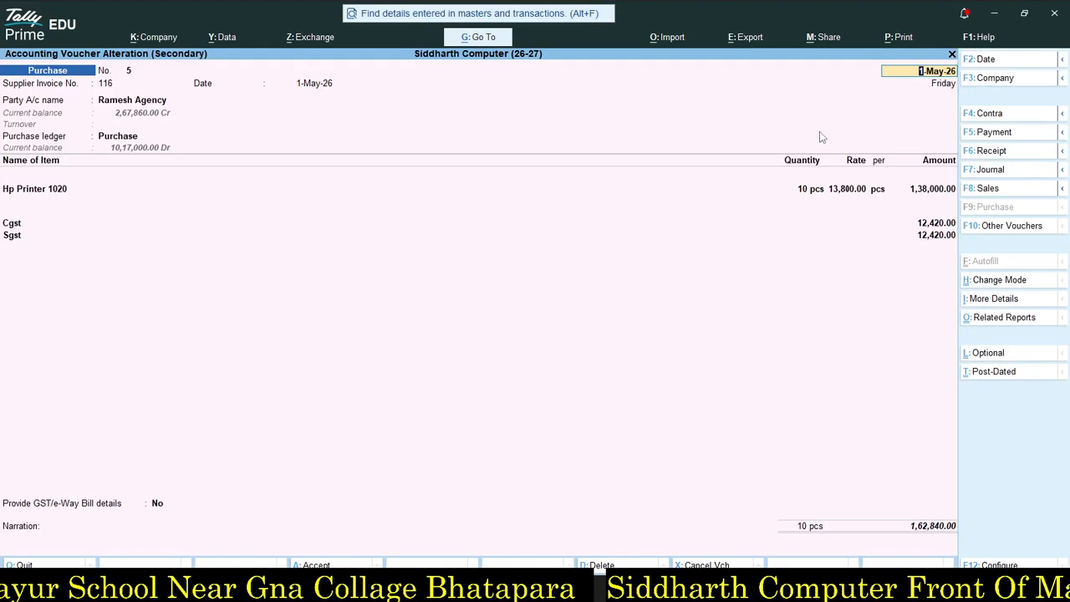
pyautogui.press('Escape')
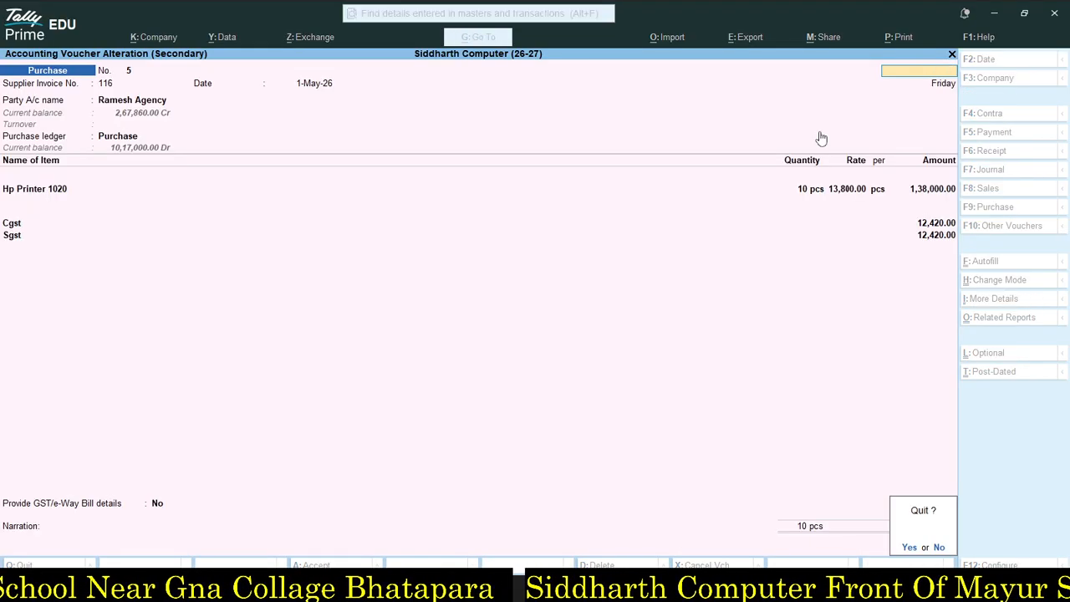
pyautogui.press('Return')
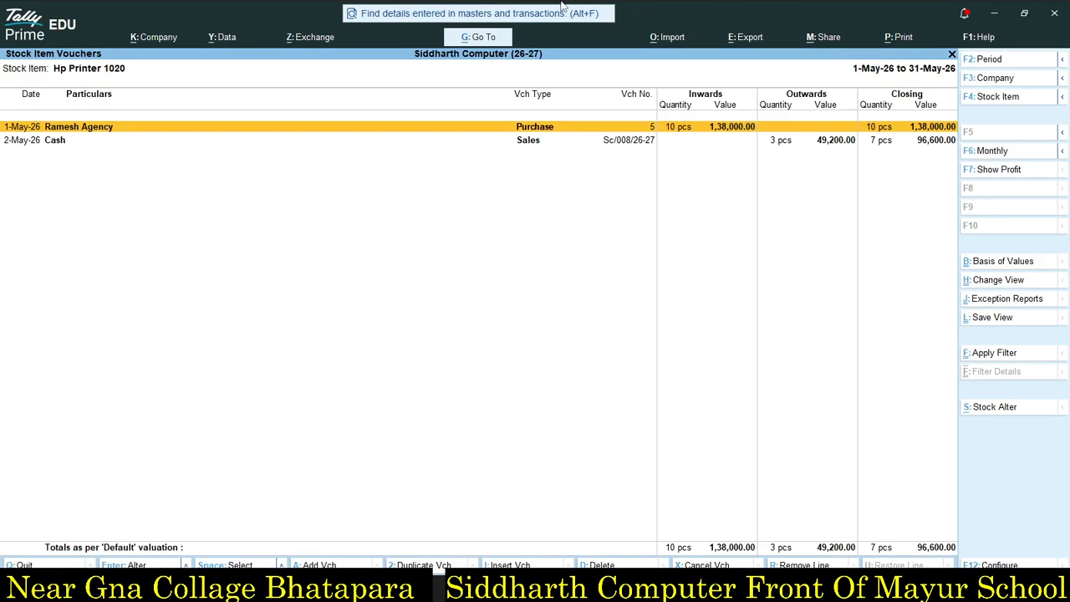
pyautogui.press('Down')
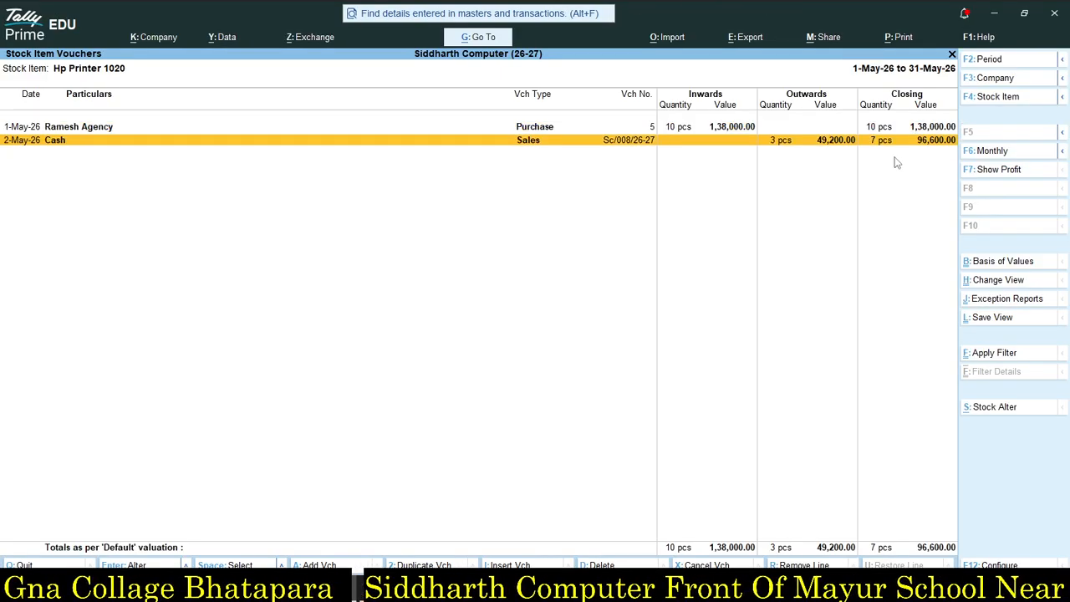
pyautogui.press('Return')
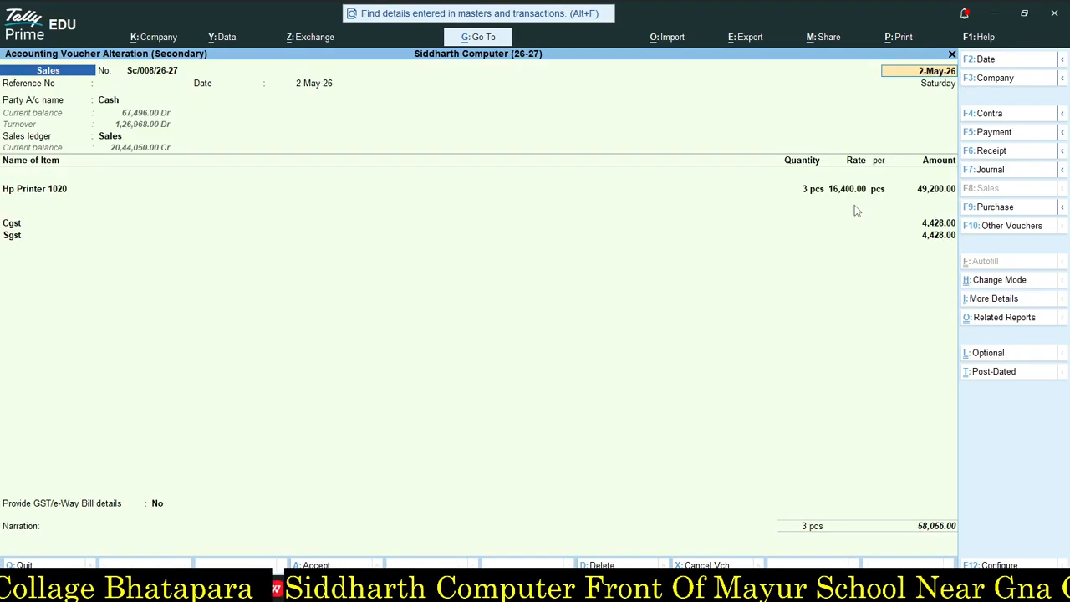
pyautogui.press('Escape')
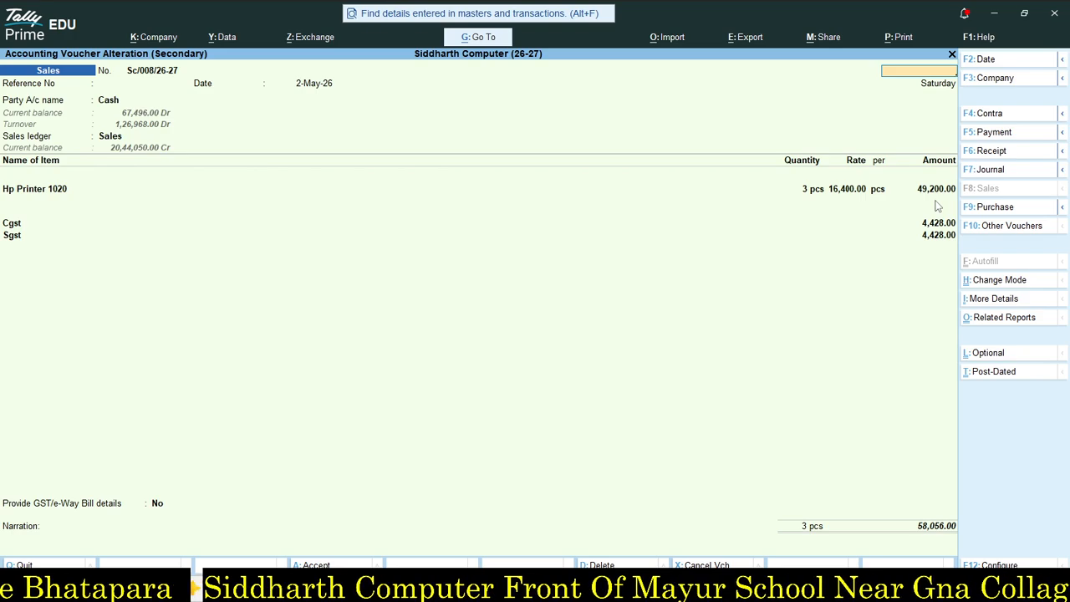
pyautogui.press('Escape')
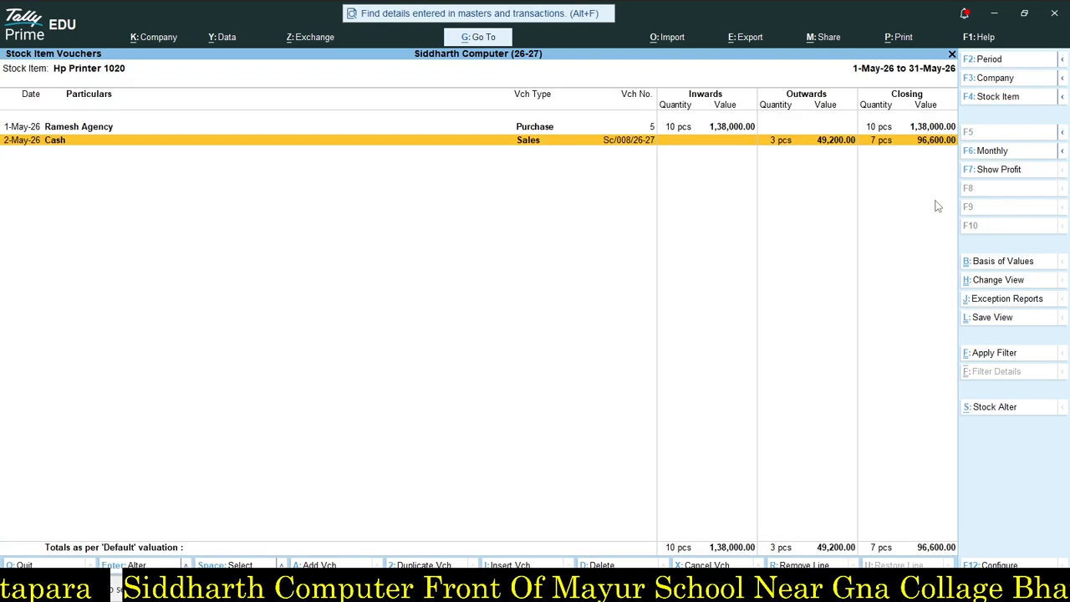
# Configure the stock item vouchers report to show gross value for outwards and consumption and gross profits, both set to Yes.
pyautogui.press('F12')
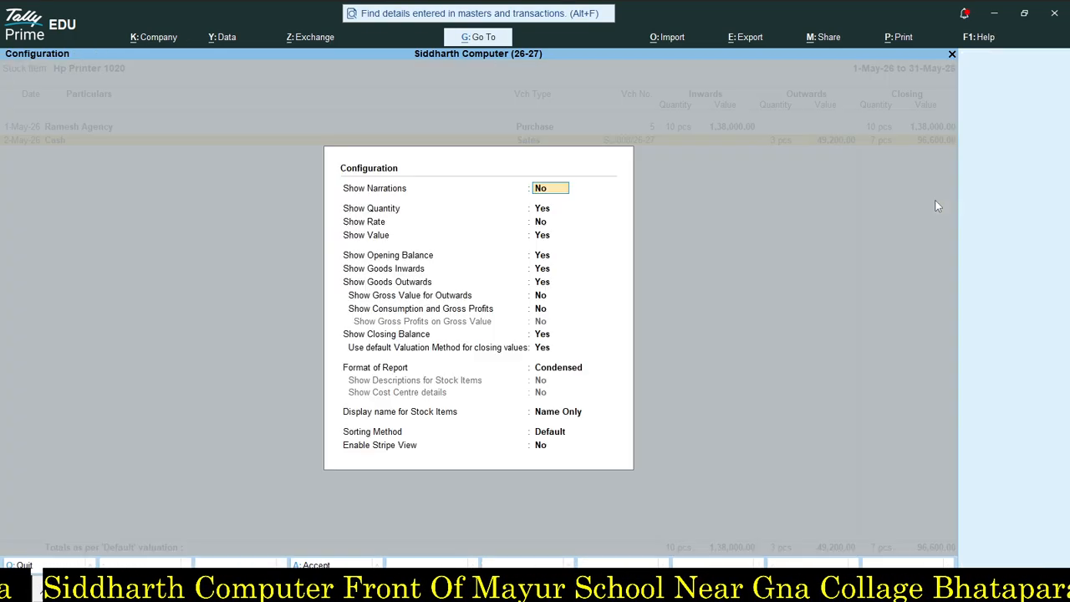
pyautogui.press('Return')
pyautogui.press('Return')
pyautogui.press('Return')
pyautogui.press('Return')
pyautogui.press('Return')
pyautogui.press('Return')
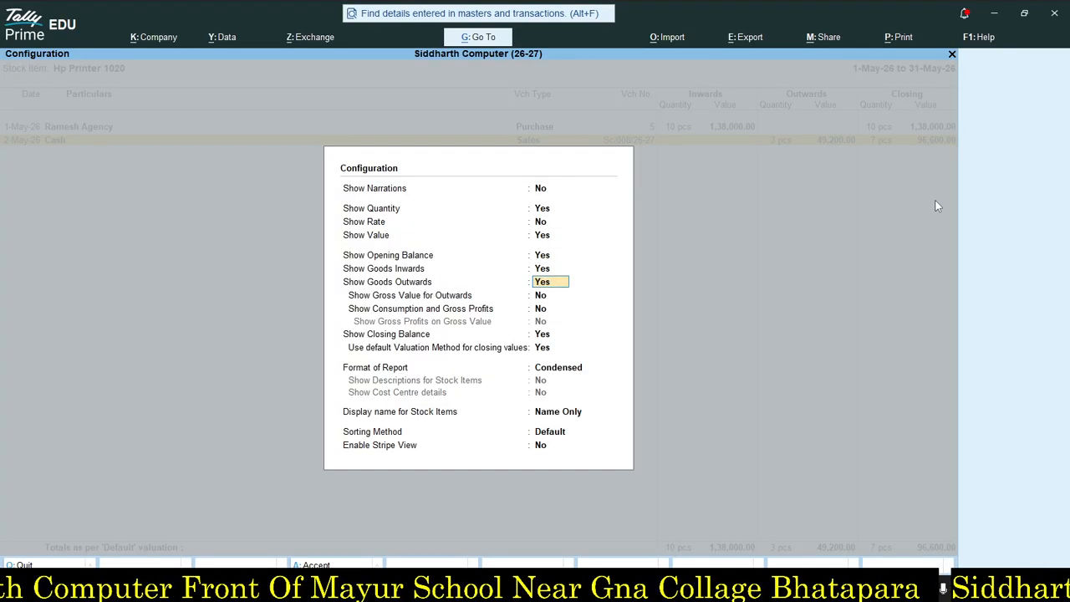
pyautogui.press('Return')
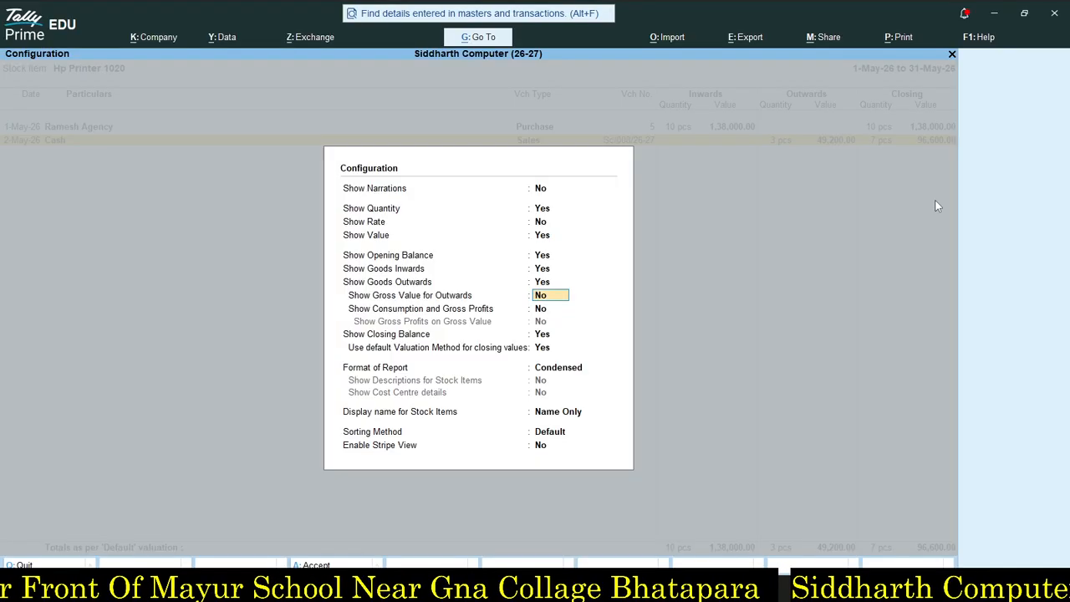
pyautogui.press('y')
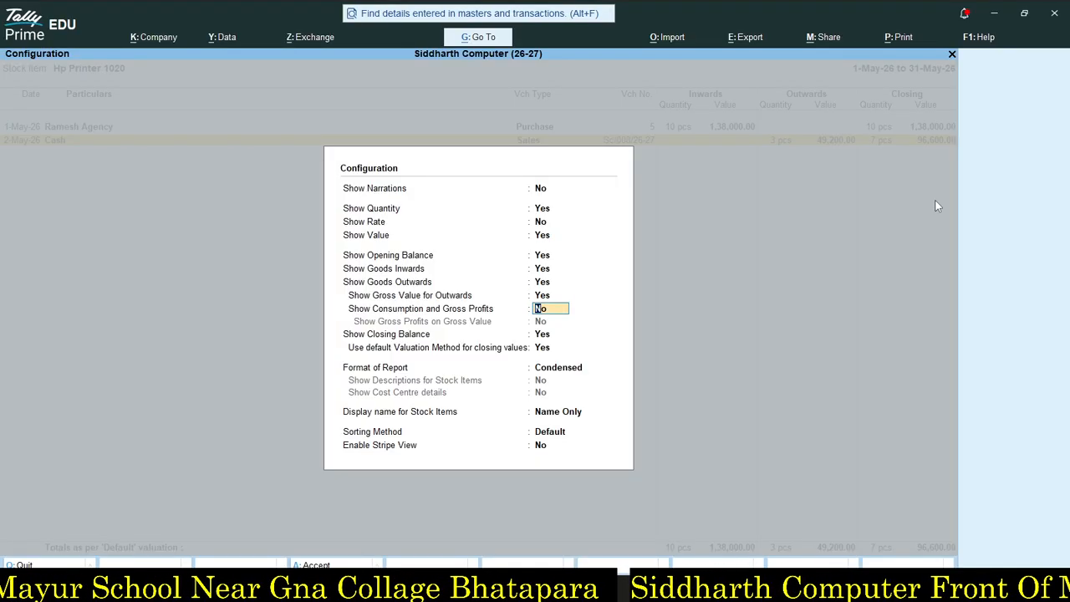
pyautogui.write('y')
pyautogui.press('Return')
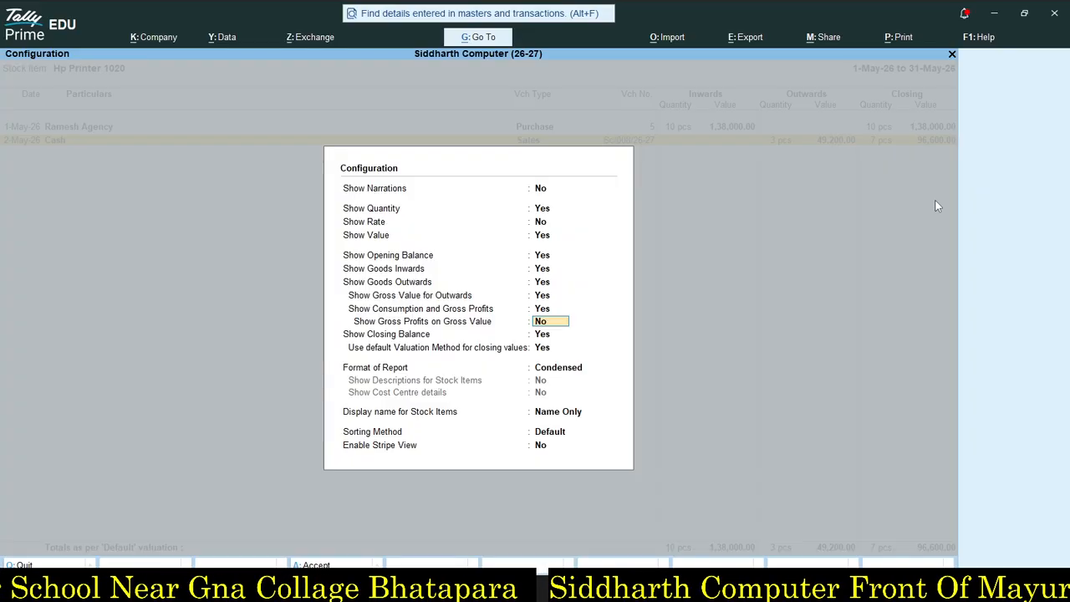
pyautogui.hotkey('ctrl', 'a')
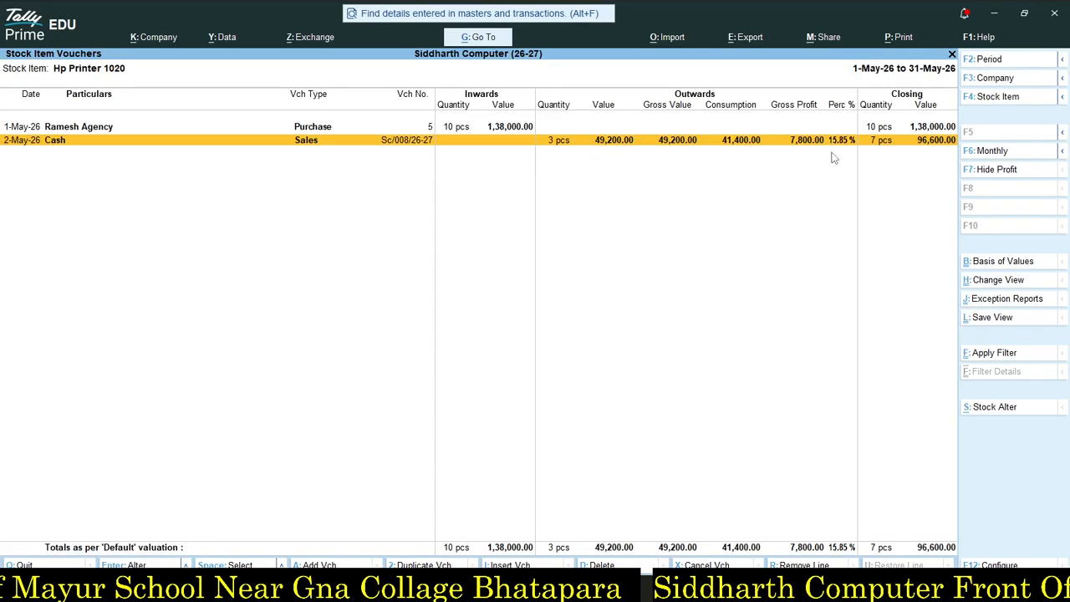
pyautogui.hotkey('alt', 'Tab')
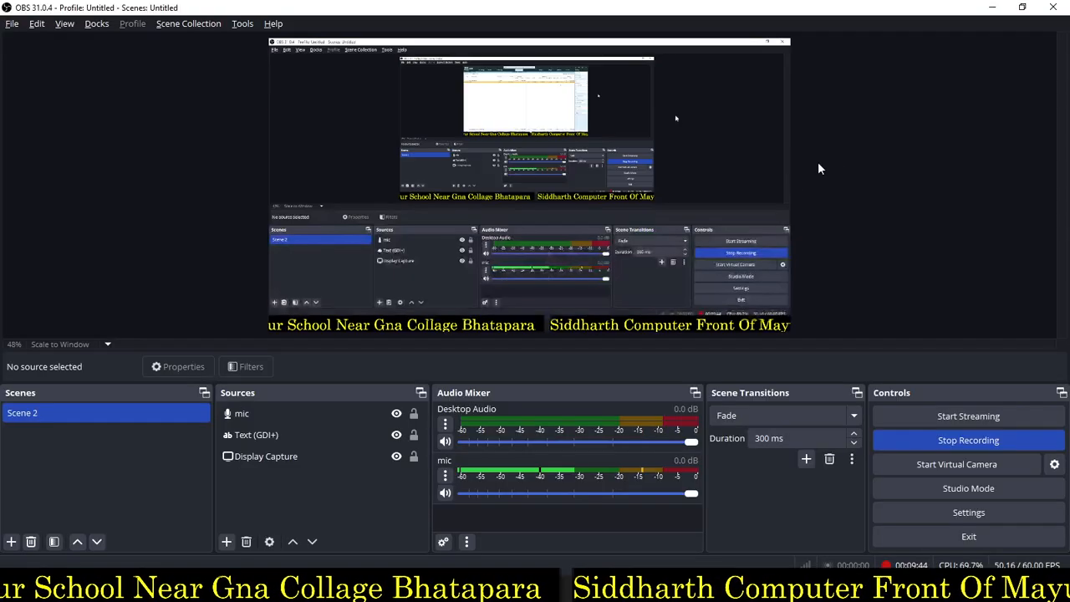
pyautogui.click(980, 443)
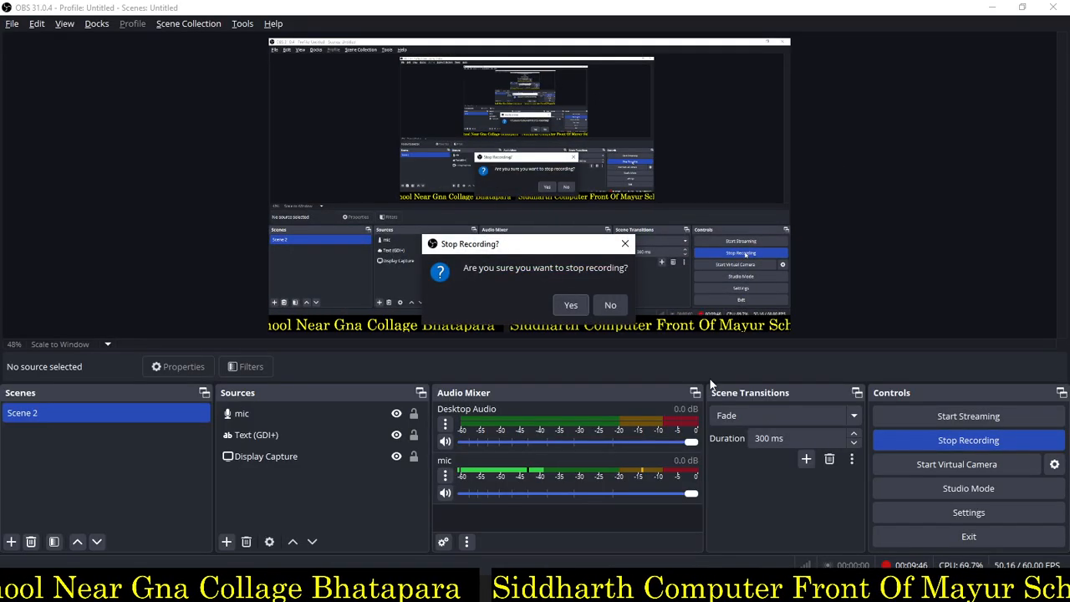